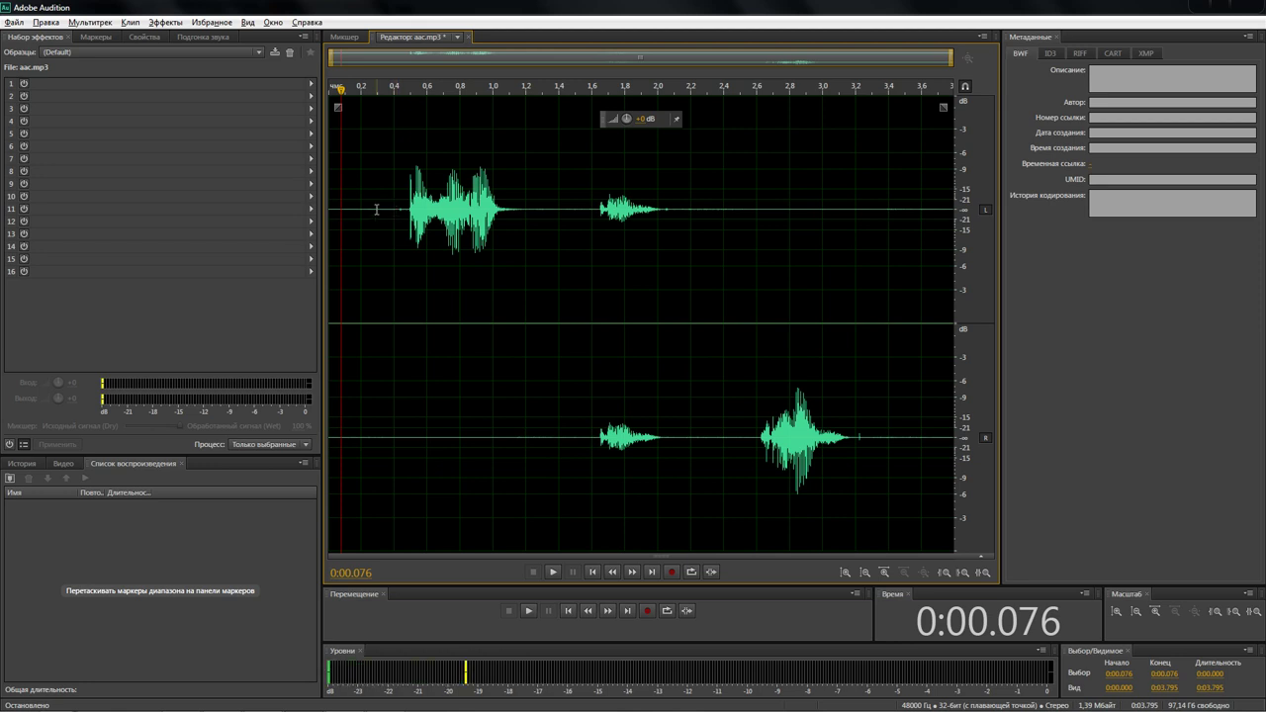
Play the whole stereo recording from the very beginning with nothing selected
{"action": "left_click", "coordinate": [335, 204]}
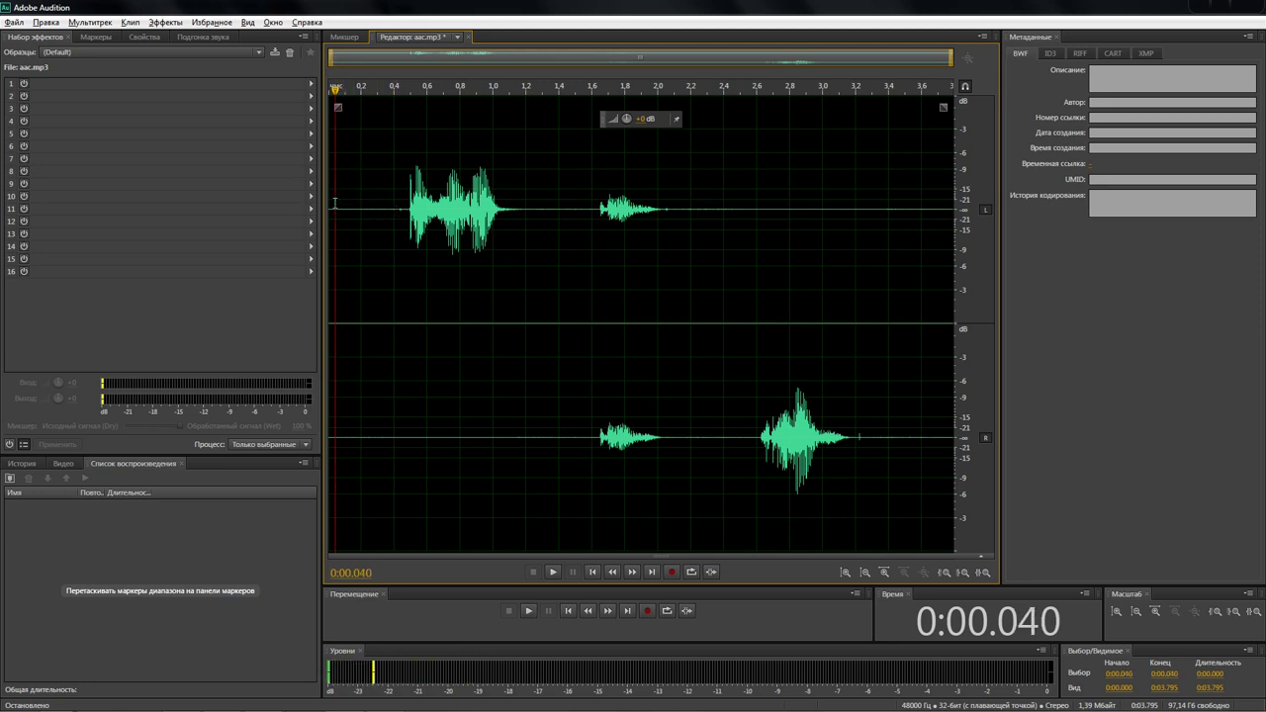
{"action": "left_click_drag", "start_coordinate": [351, 207], "coordinate": [917, 272]}
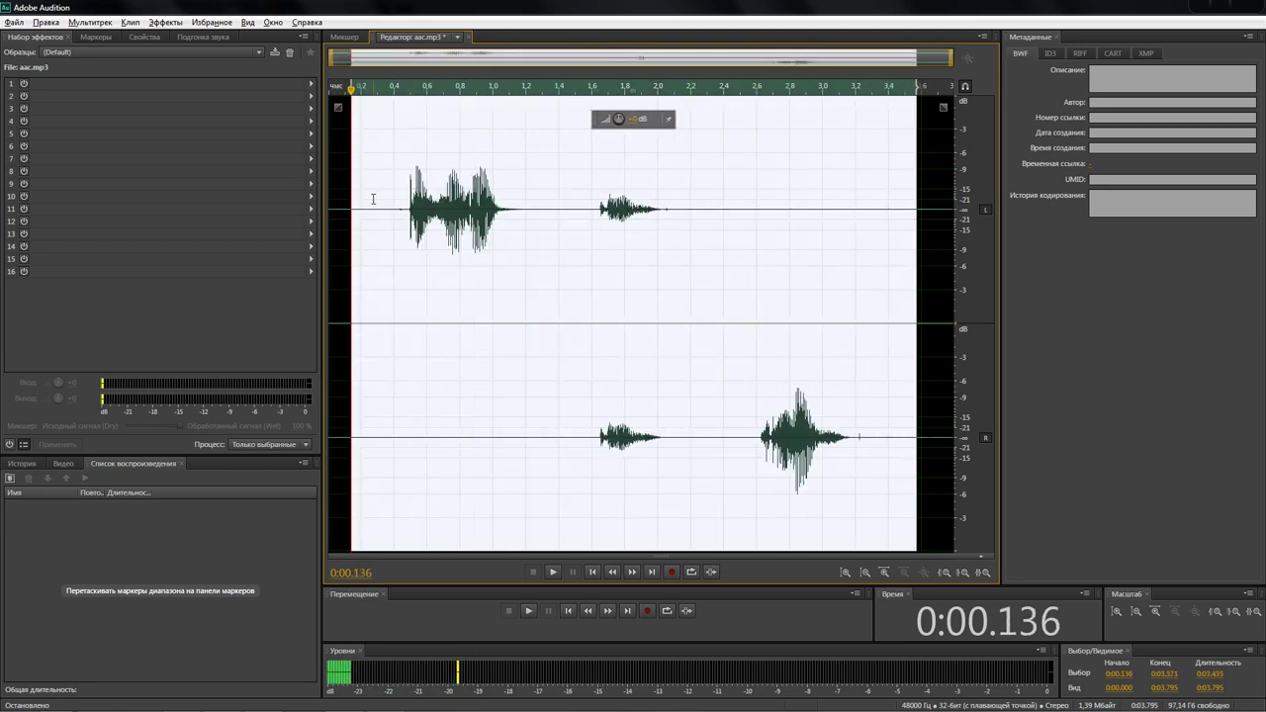
{"action": "left_click", "coordinate": [373, 199]}
{"action": "key", "text": "Home"}
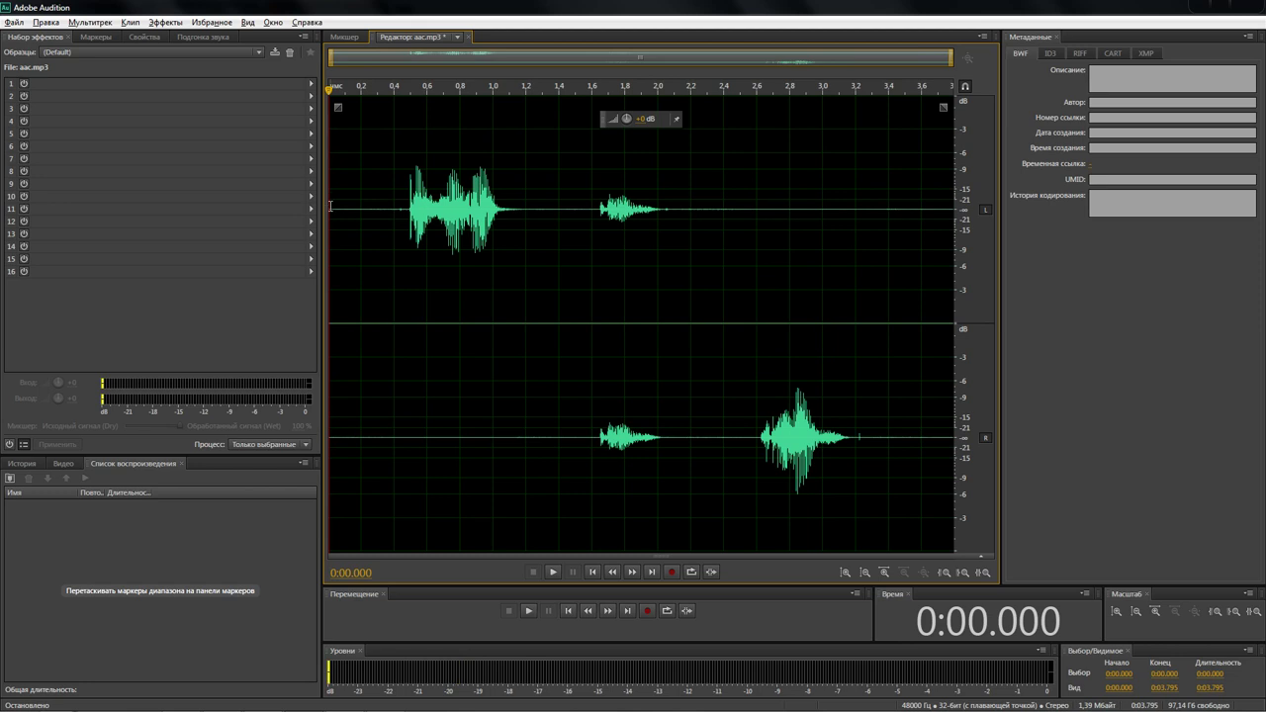
{"action": "left_click", "coordinate": [553, 571]}
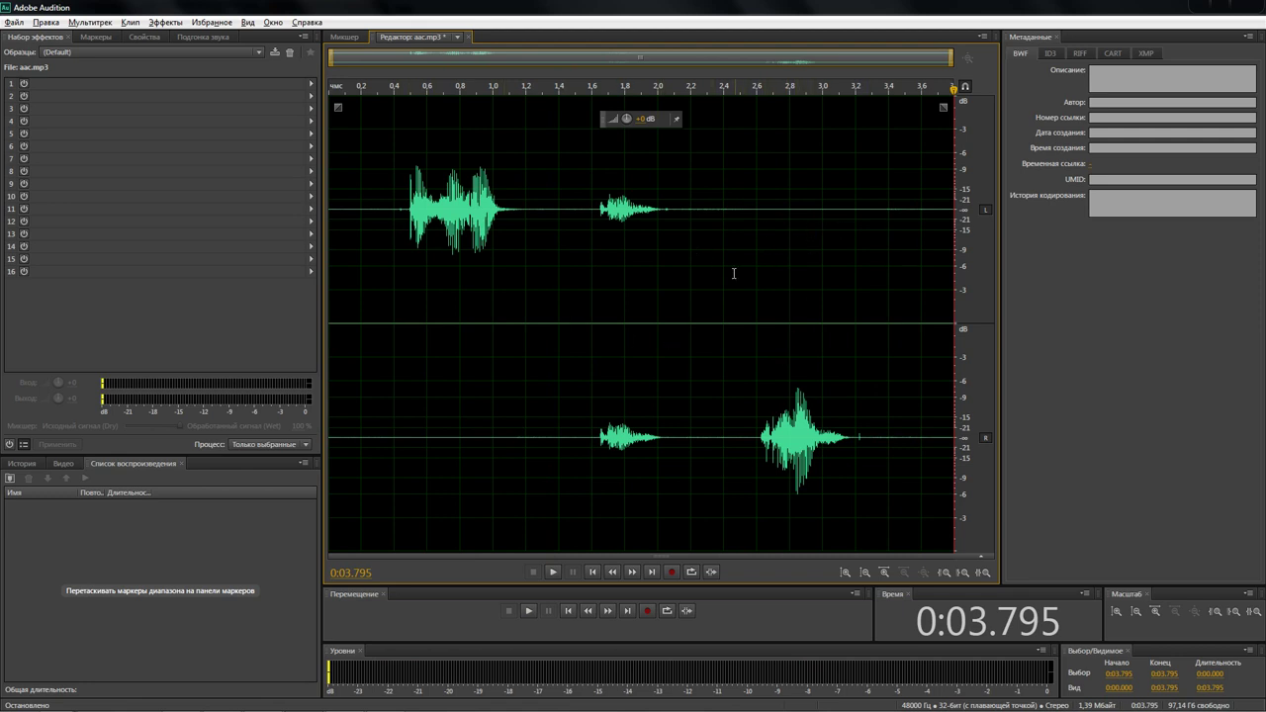
Disable the right channel and play only the left channel from 2.200 s to the end
{"action": "left_click", "coordinate": [985, 437]}
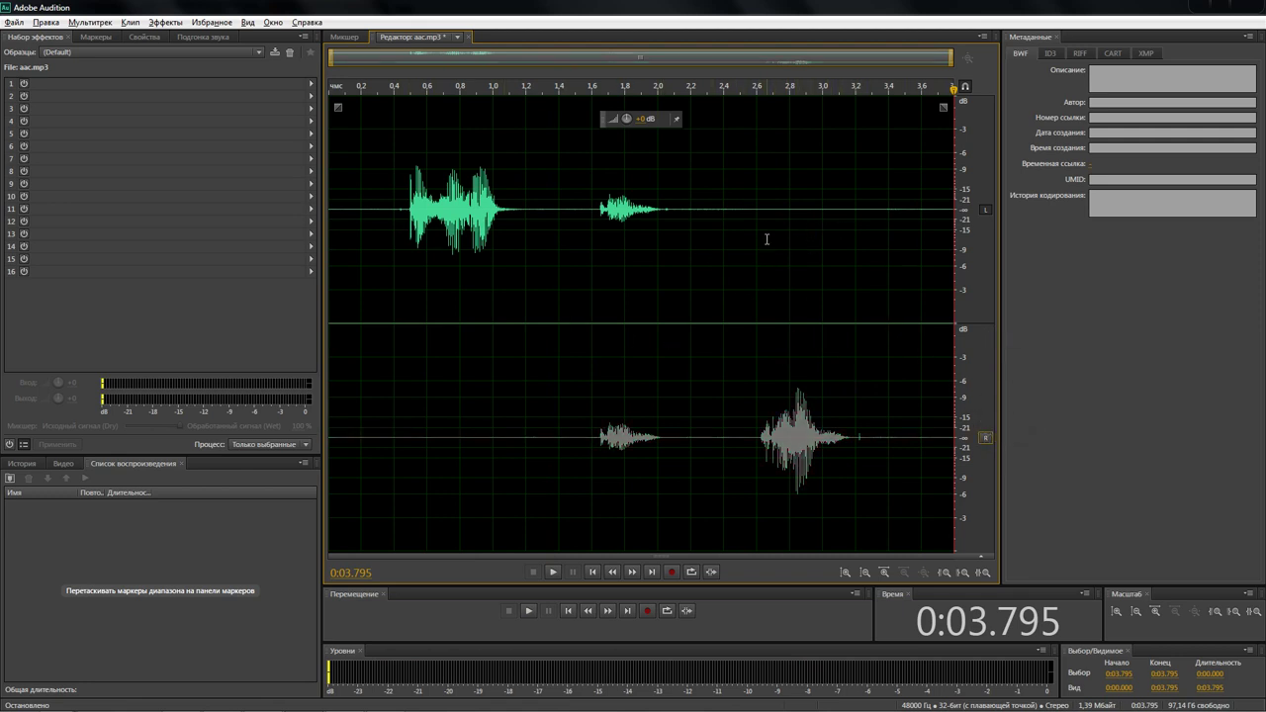
{"action": "left_click", "coordinate": [724, 202]}
{"action": "left_click", "coordinate": [691, 191]}
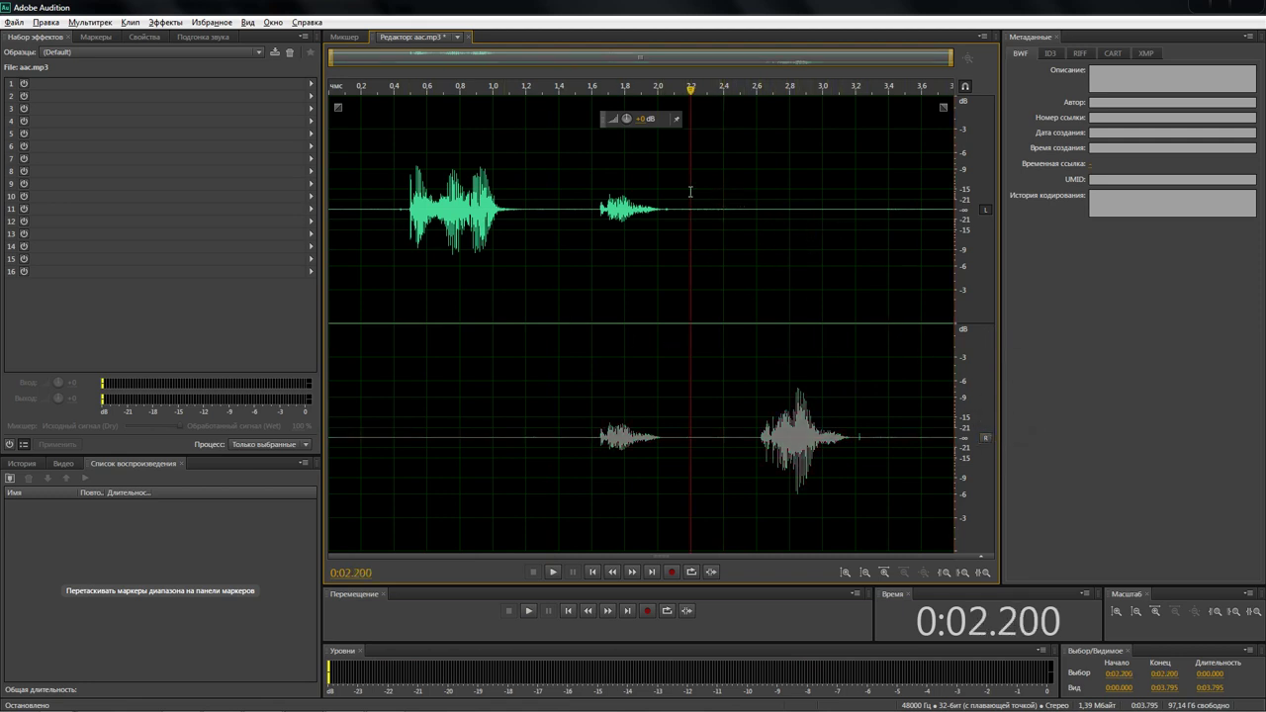
{"action": "left_click", "coordinate": [555, 573]}
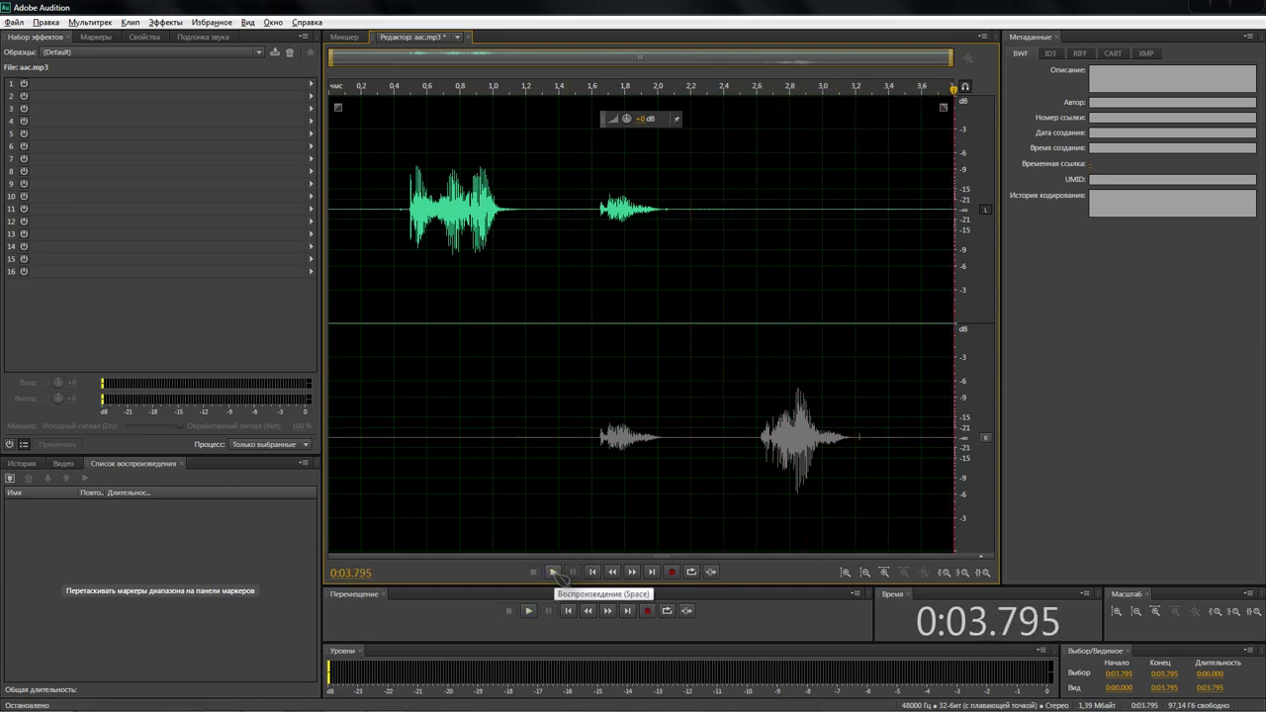
Mark the left channel's stretch from 2.600 s to 3.058 s, re-enable the right channel, and clear the selection
{"action": "left_click_drag", "start_coordinate": [758, 214], "coordinate": [832, 214]}
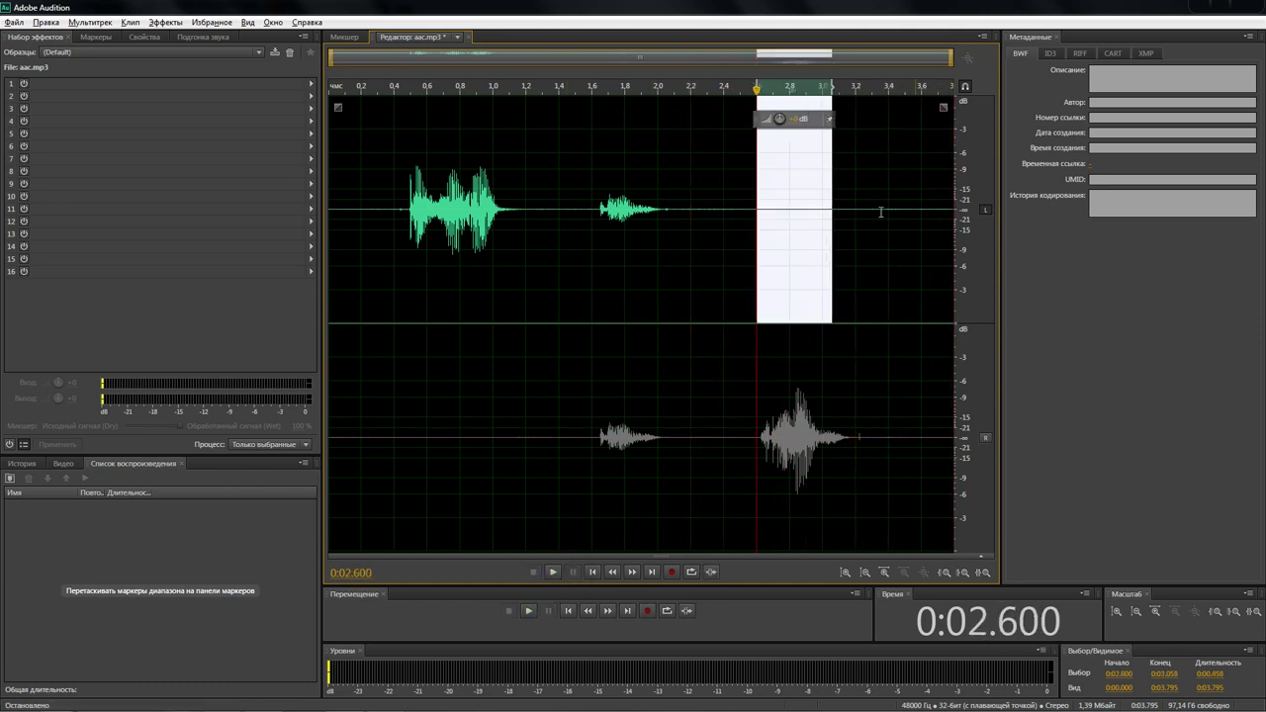
{"action": "left_click", "coordinate": [986, 438]}
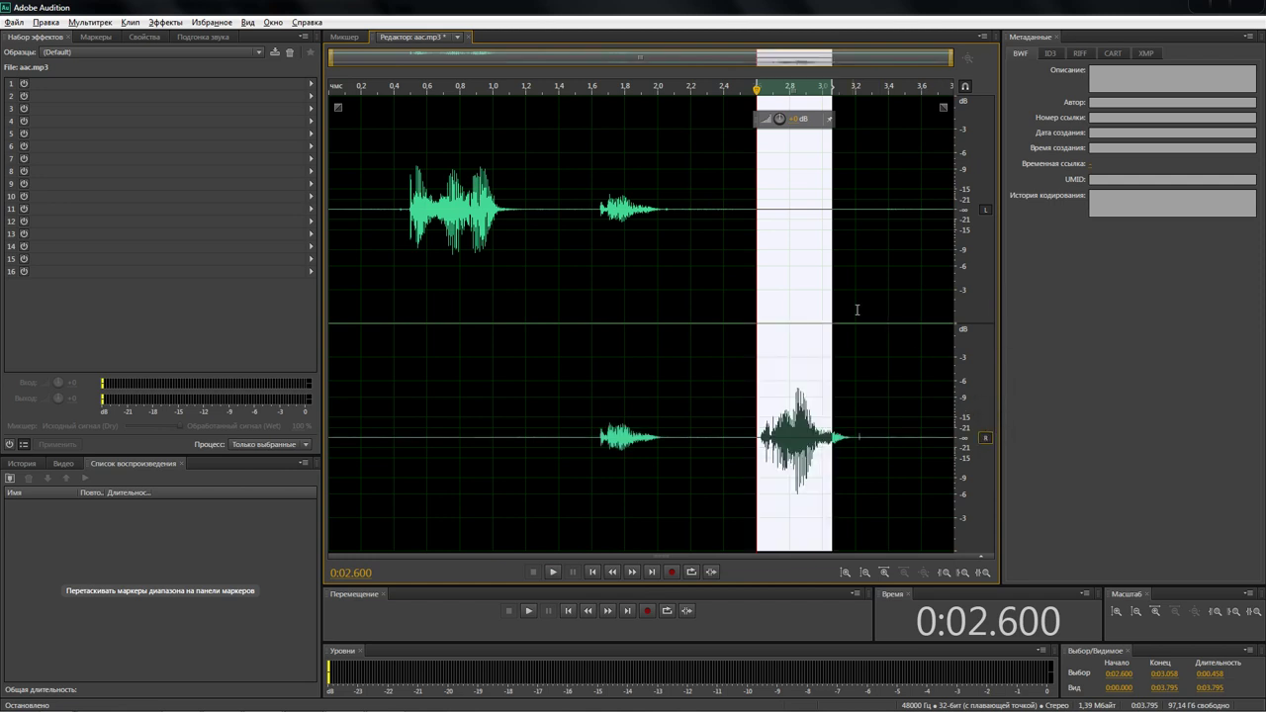
{"action": "left_click", "coordinate": [705, 239]}
{"action": "left_click_drag", "start_coordinate": [768, 216], "coordinate": [846, 208]}
{"action": "left_click", "coordinate": [823, 207]}
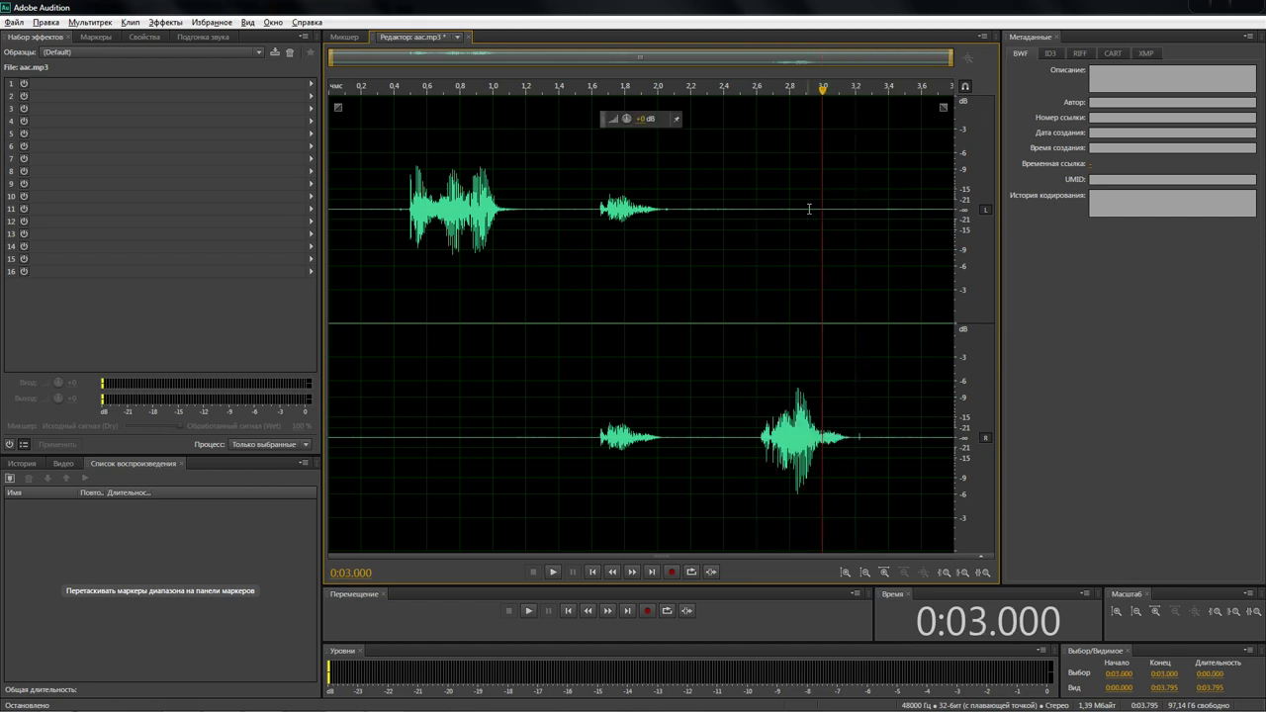
{"action": "left_click_drag", "start_coordinate": [766, 202], "coordinate": [858, 206]}
{"action": "left_click", "coordinate": [901, 211]}
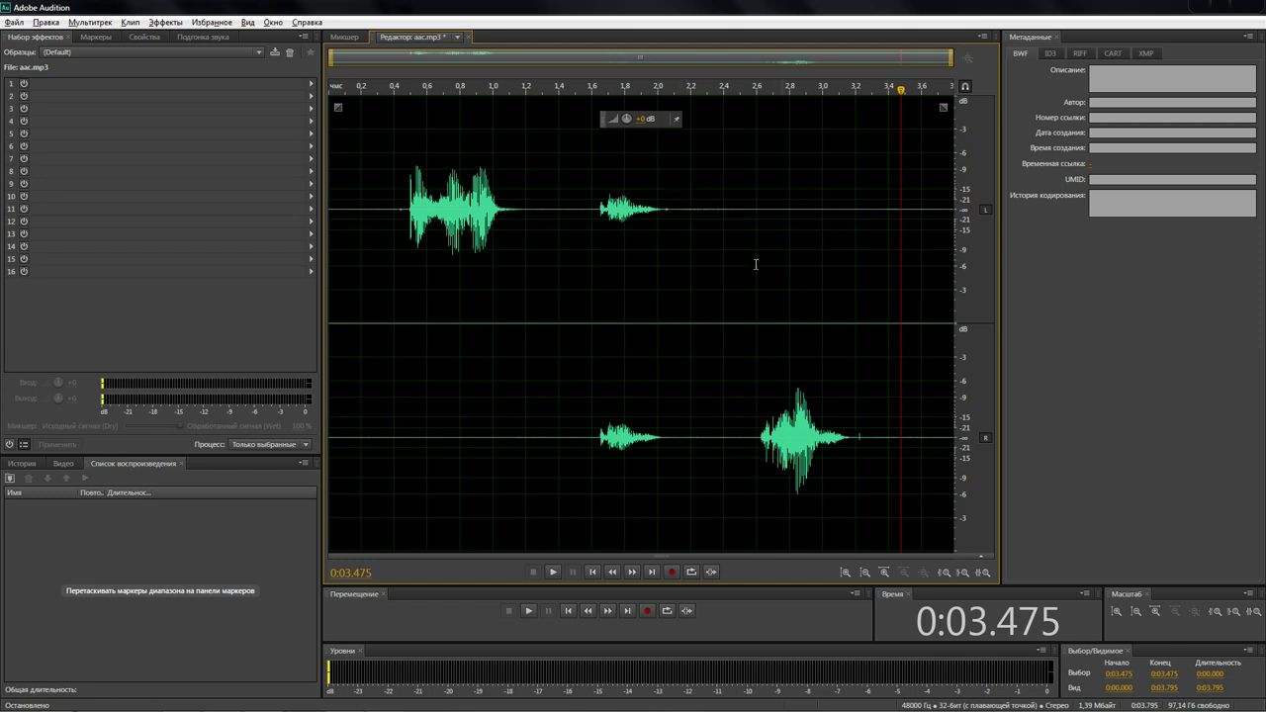
Disable the right channel and mark the left channel's parts in turn, including the first phrase from 0.400 s to 1.200 s
{"action": "left_click", "coordinate": [984, 437]}
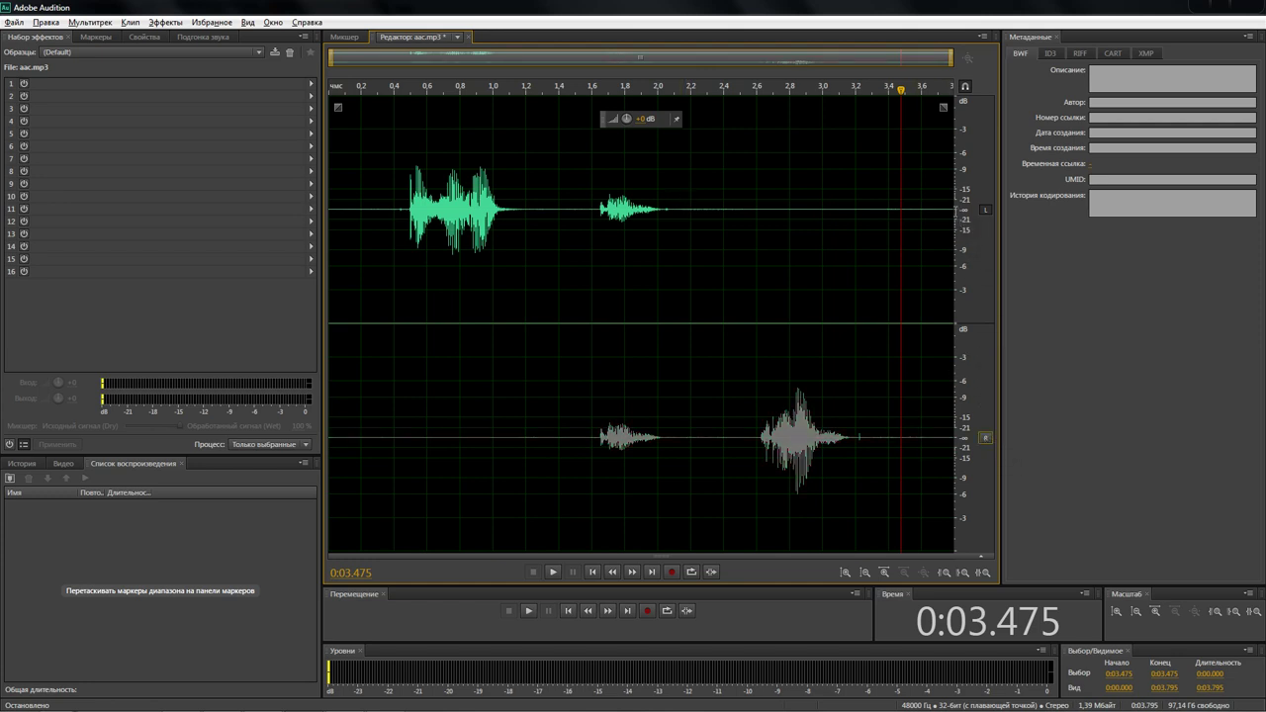
{"action": "left_click", "coordinate": [953, 199]}
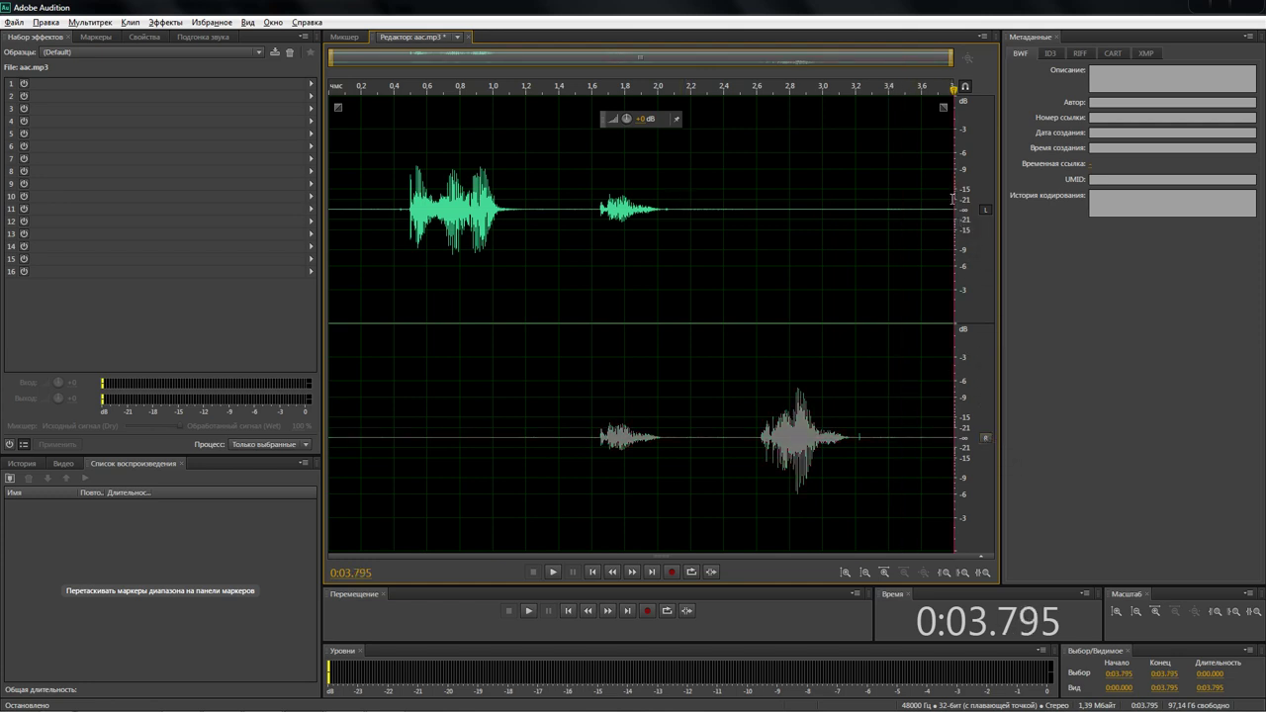
{"action": "left_click_drag", "start_coordinate": [952, 199], "coordinate": [692, 198]}
{"action": "left_click", "coordinate": [691, 198]}
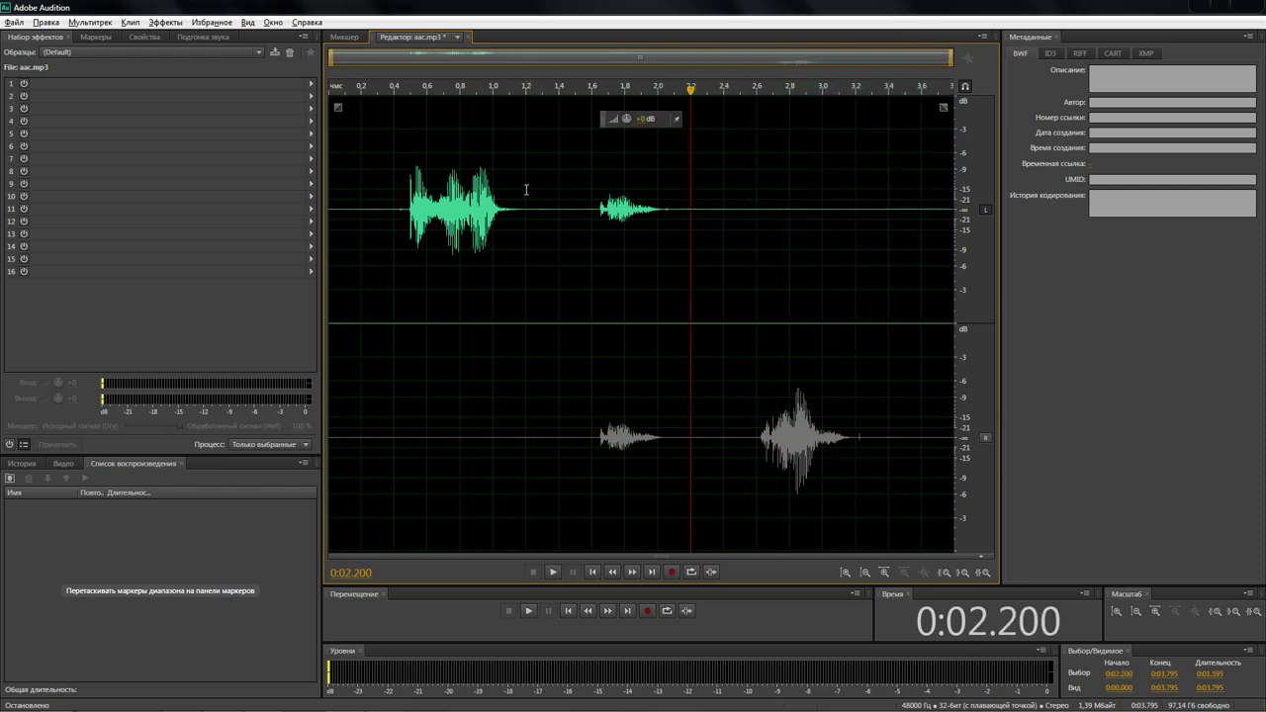
{"action": "left_click_drag", "start_coordinate": [525, 198], "coordinate": [397, 179]}
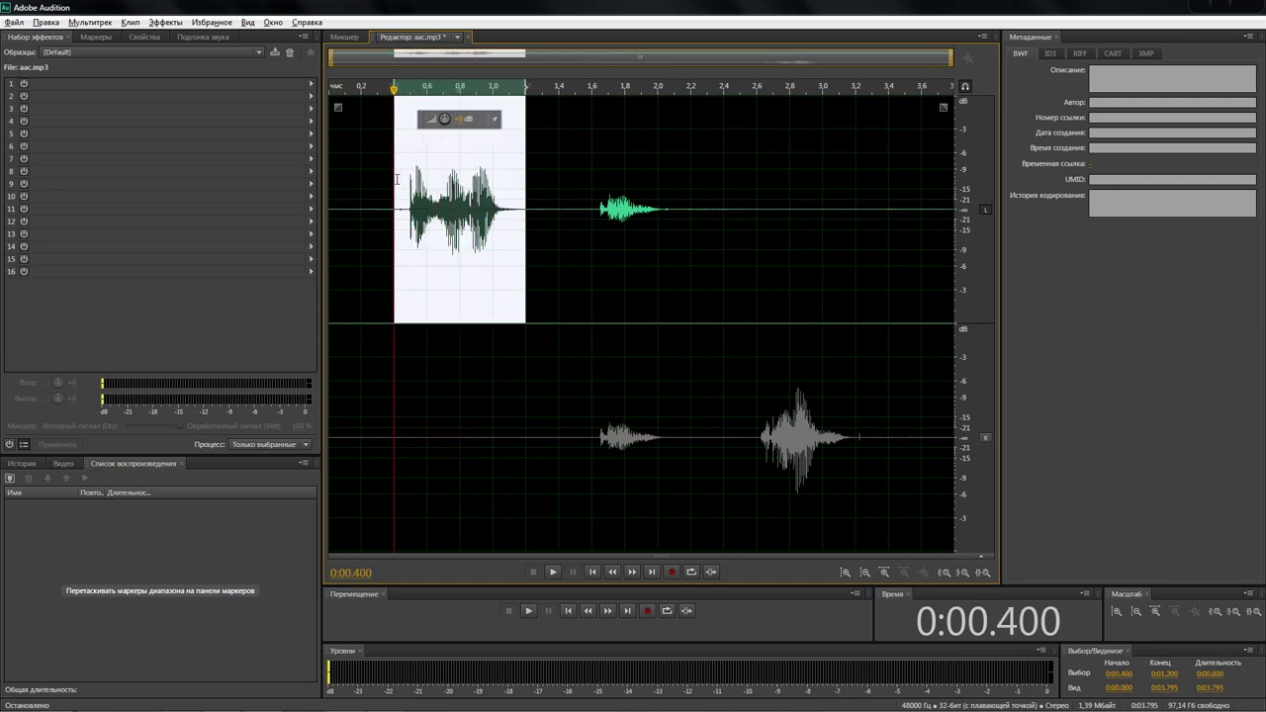
{"action": "left_click_drag", "start_coordinate": [593, 185], "coordinate": [686, 187]}
{"action": "left_click", "coordinate": [696, 188]}
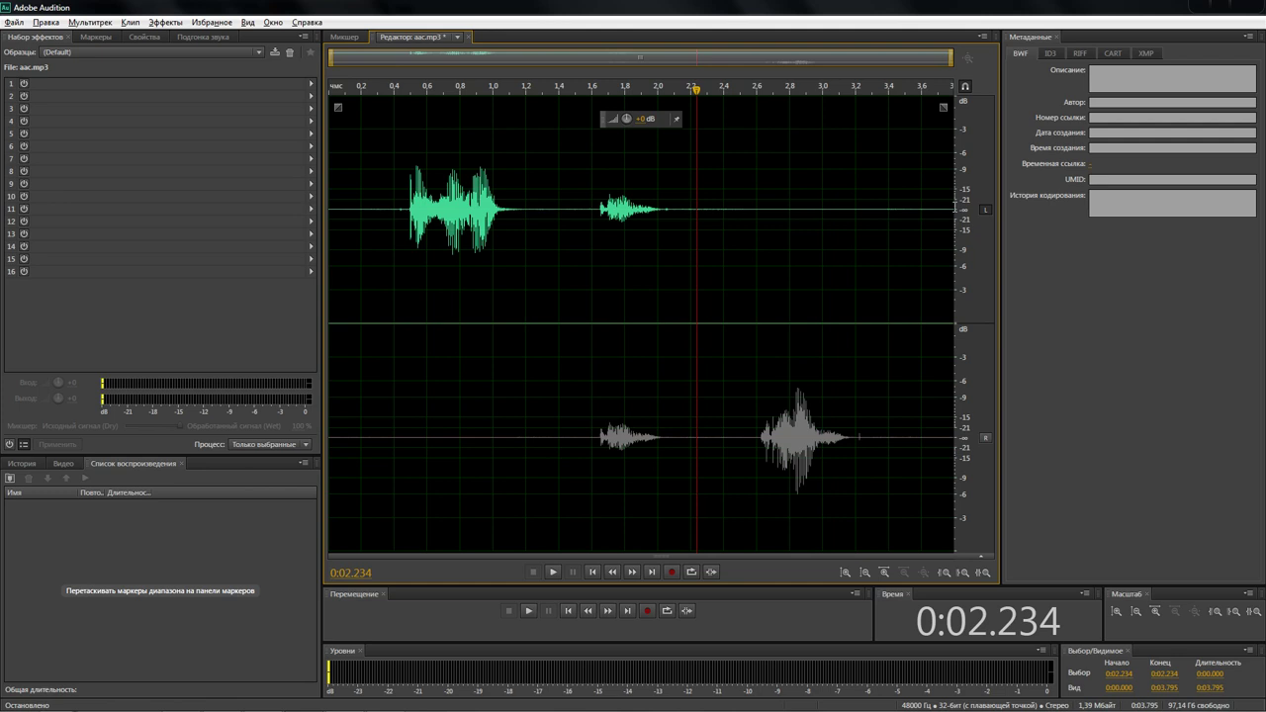
Silence the left channel from about 2.065 s to the end of the file
{"action": "left_click_drag", "start_coordinate": [954, 208], "coordinate": [669, 186]}
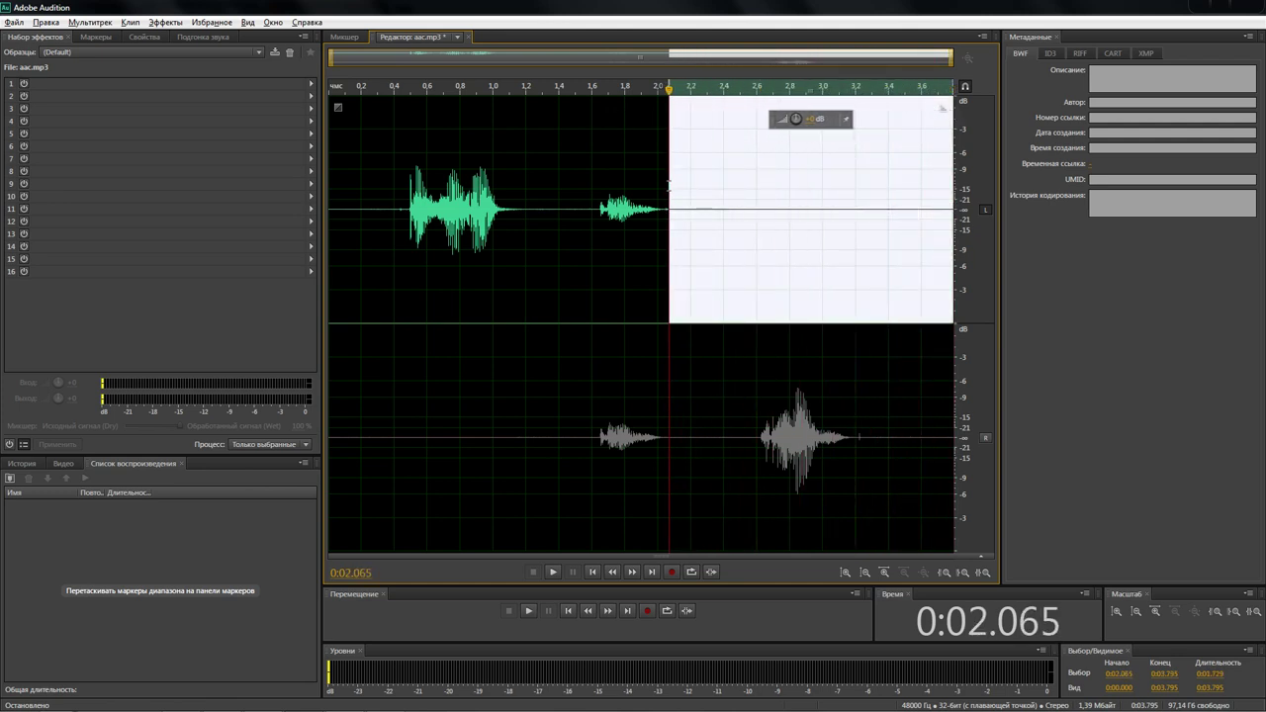
{"action": "right_click", "coordinate": [702, 193]}
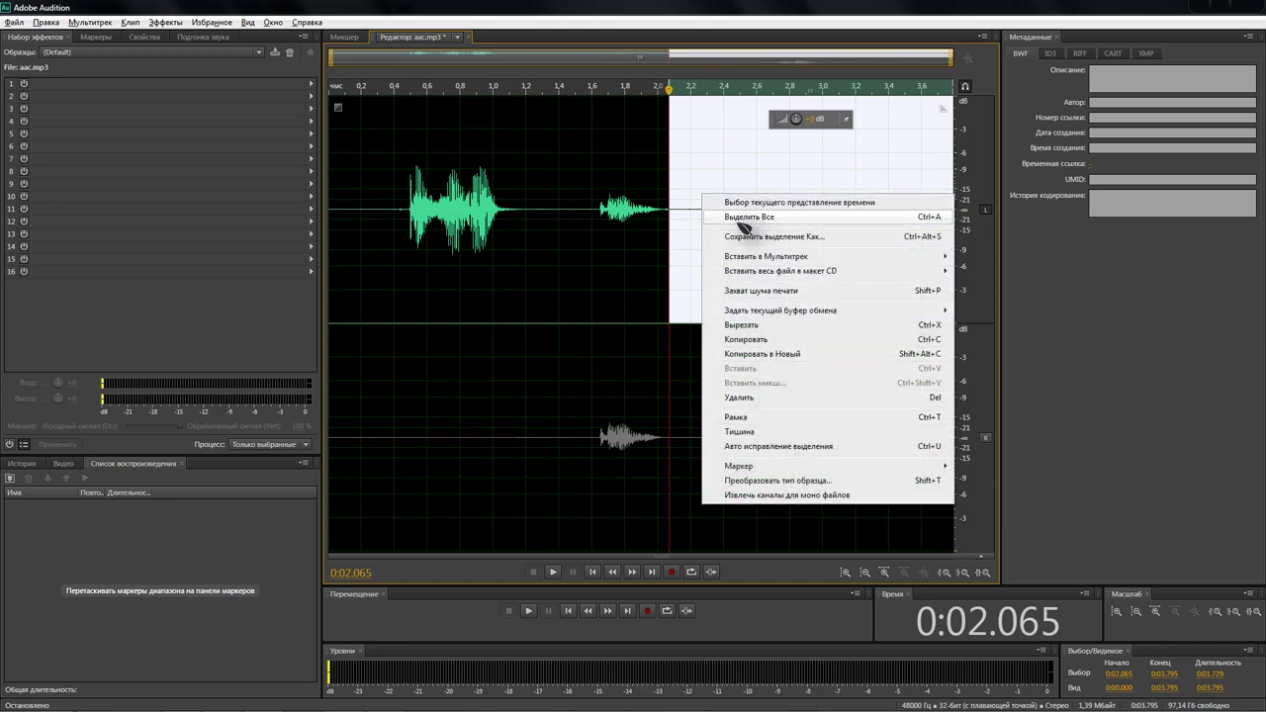
{"action": "left_click", "coordinate": [754, 433]}
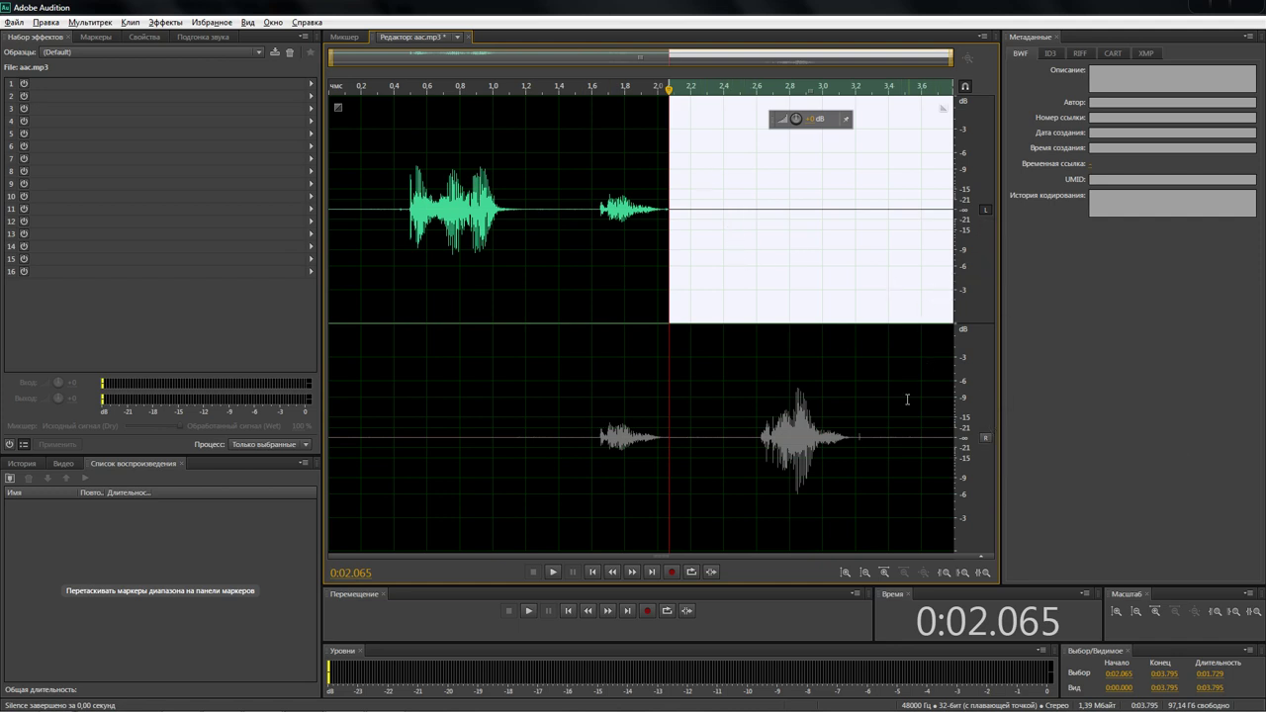
Clear the selection and play the left channel from 2.086 s to check the silenced tail
{"action": "left_click", "coordinate": [780, 195]}
{"action": "left_click", "coordinate": [667, 186]}
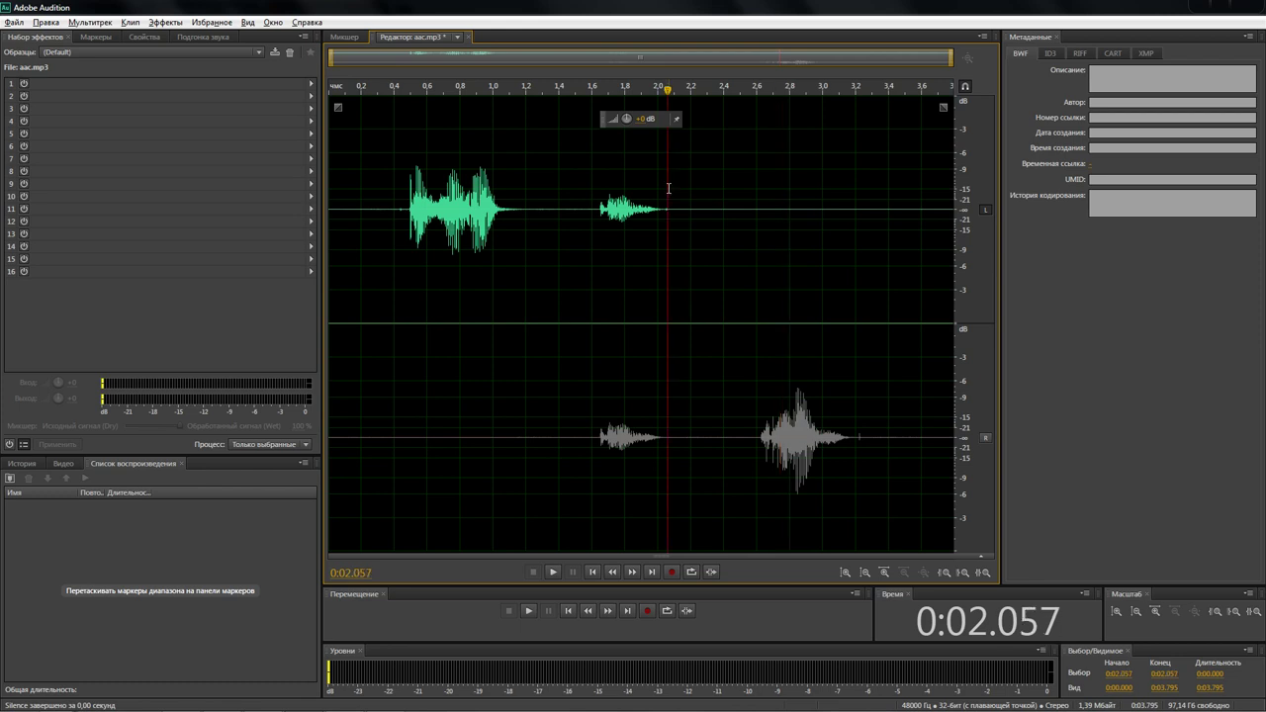
{"action": "left_click", "coordinate": [671, 188]}
{"action": "left_click_drag", "start_coordinate": [737, 129], "coordinate": [821, 398]}
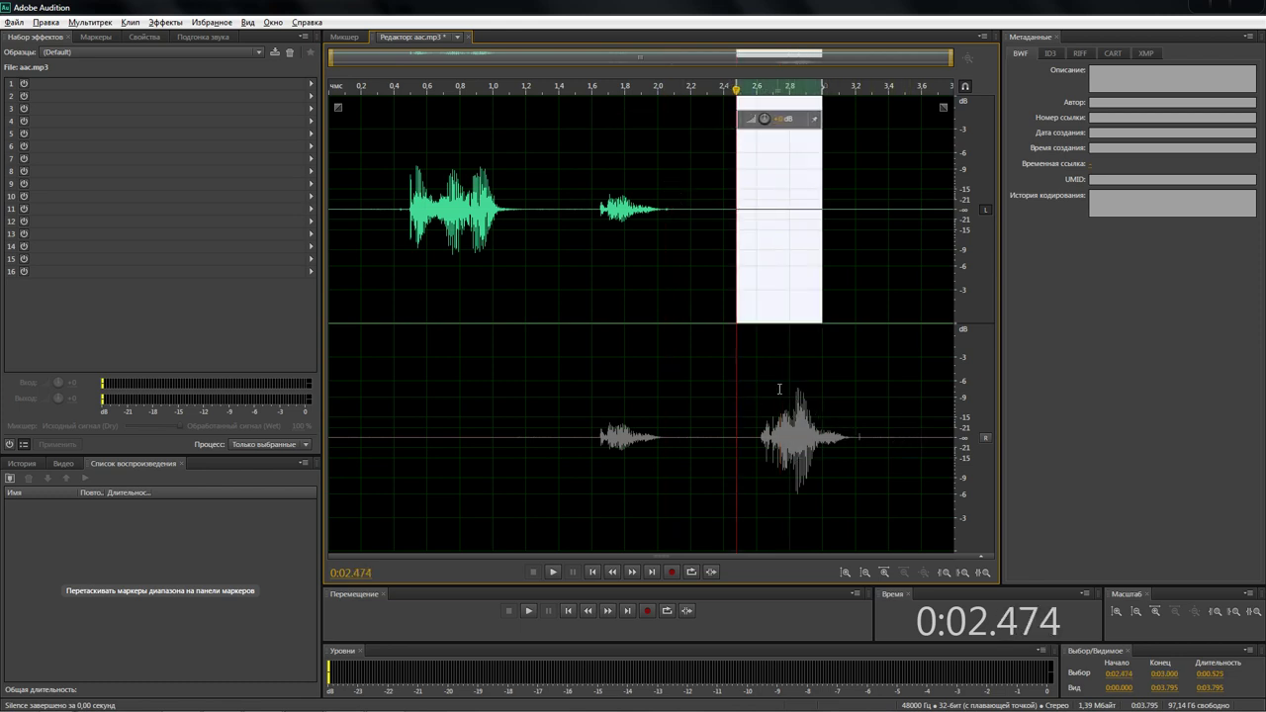
{"action": "left_click", "coordinate": [671, 205]}
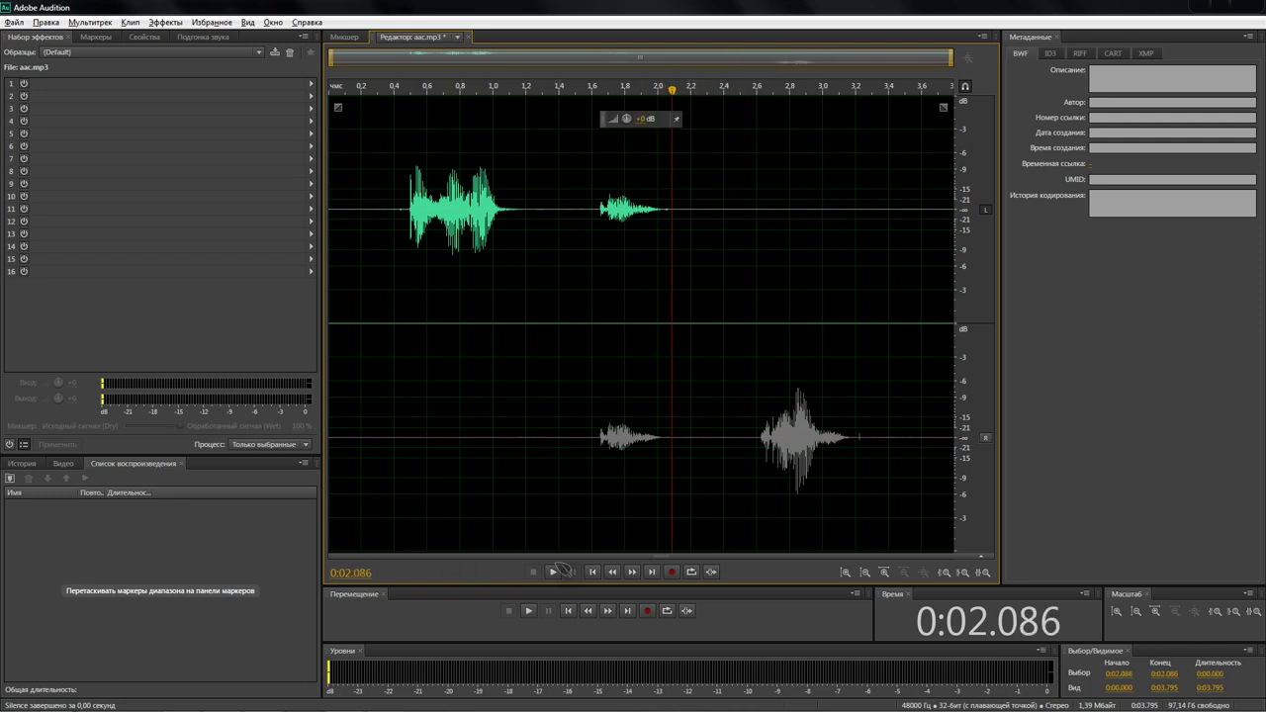
{"action": "left_click", "coordinate": [559, 571]}
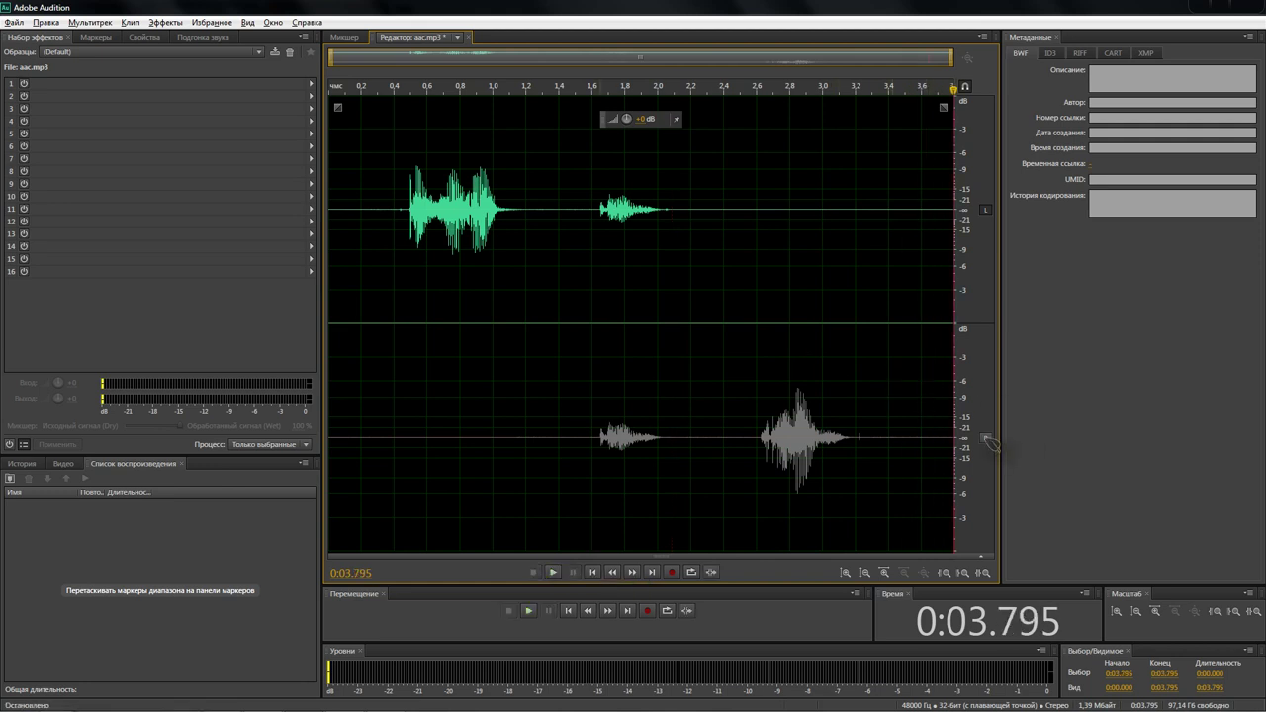
{"action": "left_click", "coordinate": [47, 21]}
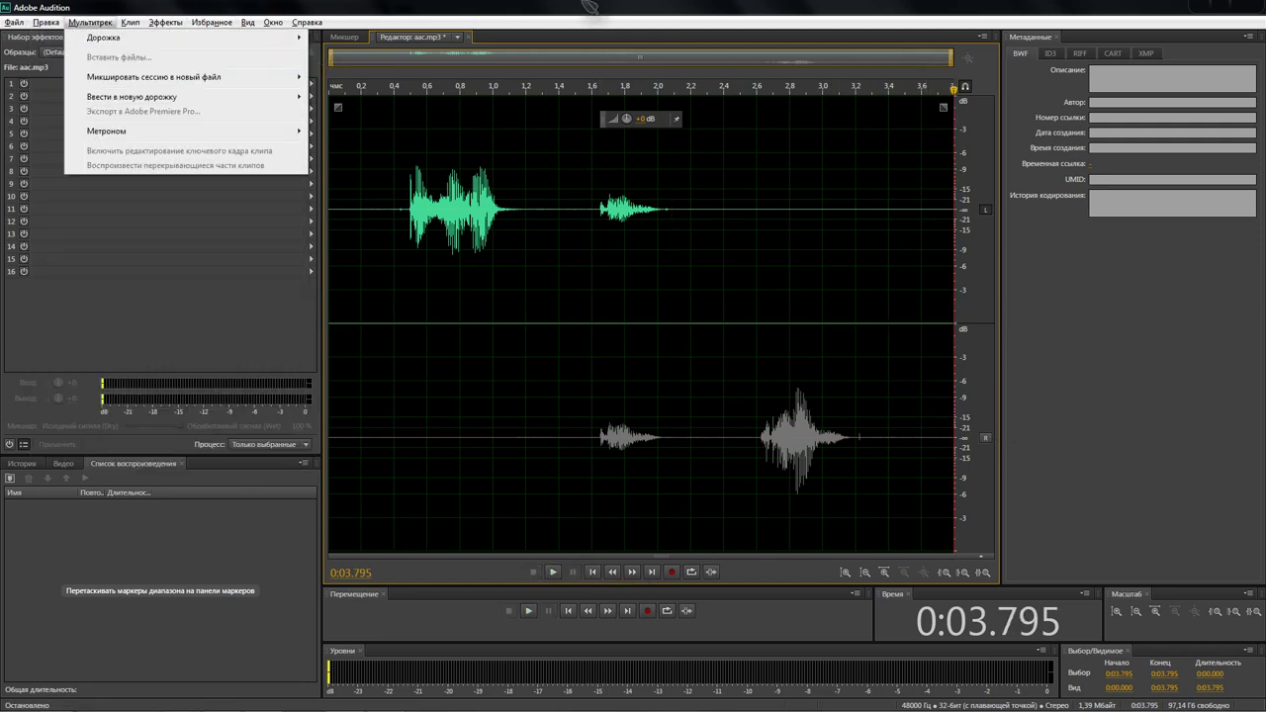
{"action": "left_click", "coordinate": [618, 22]}
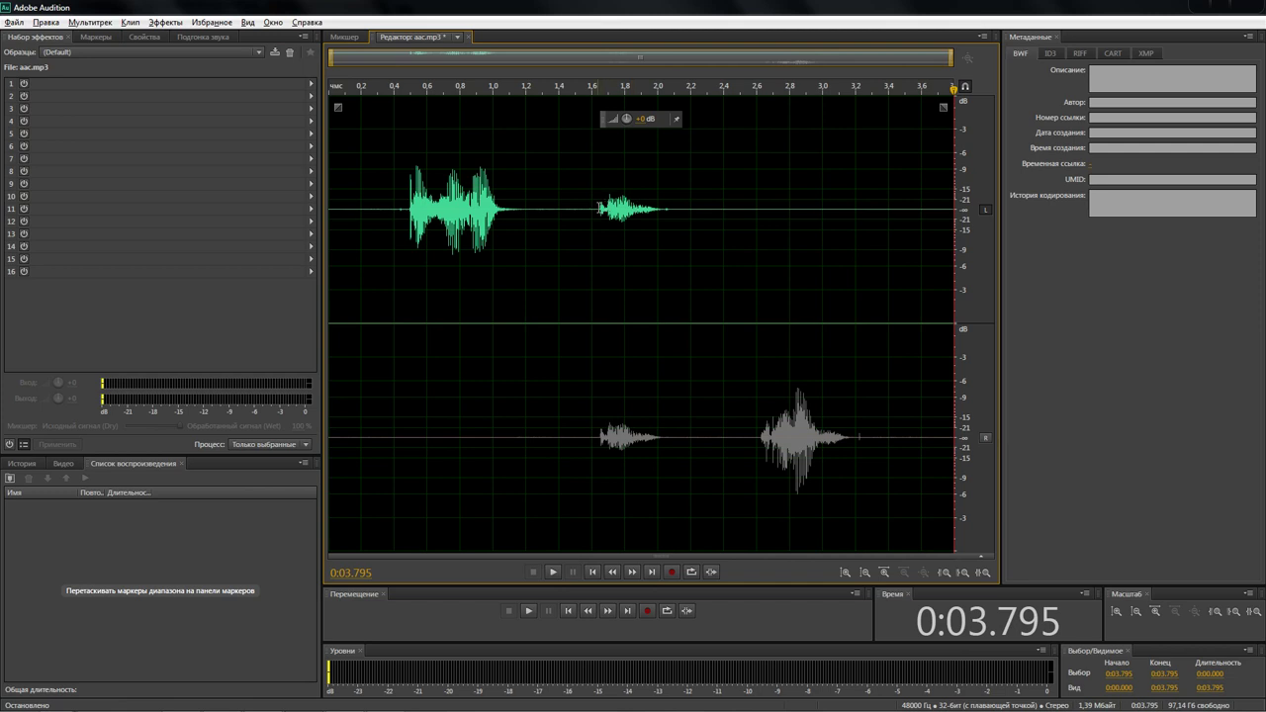
{"action": "left_click_drag", "start_coordinate": [591, 209], "coordinate": [513, 210]}
{"action": "right_click", "coordinate": [547, 210]}
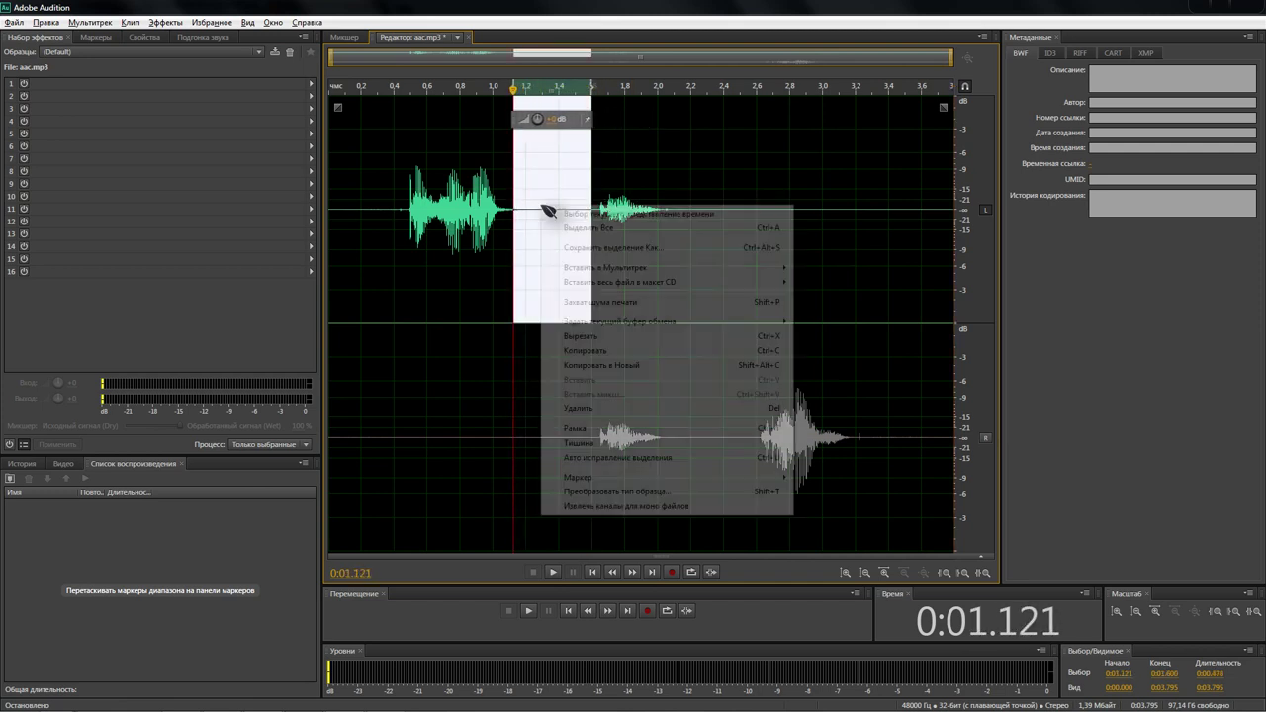
{"action": "left_click", "coordinate": [393, 197]}
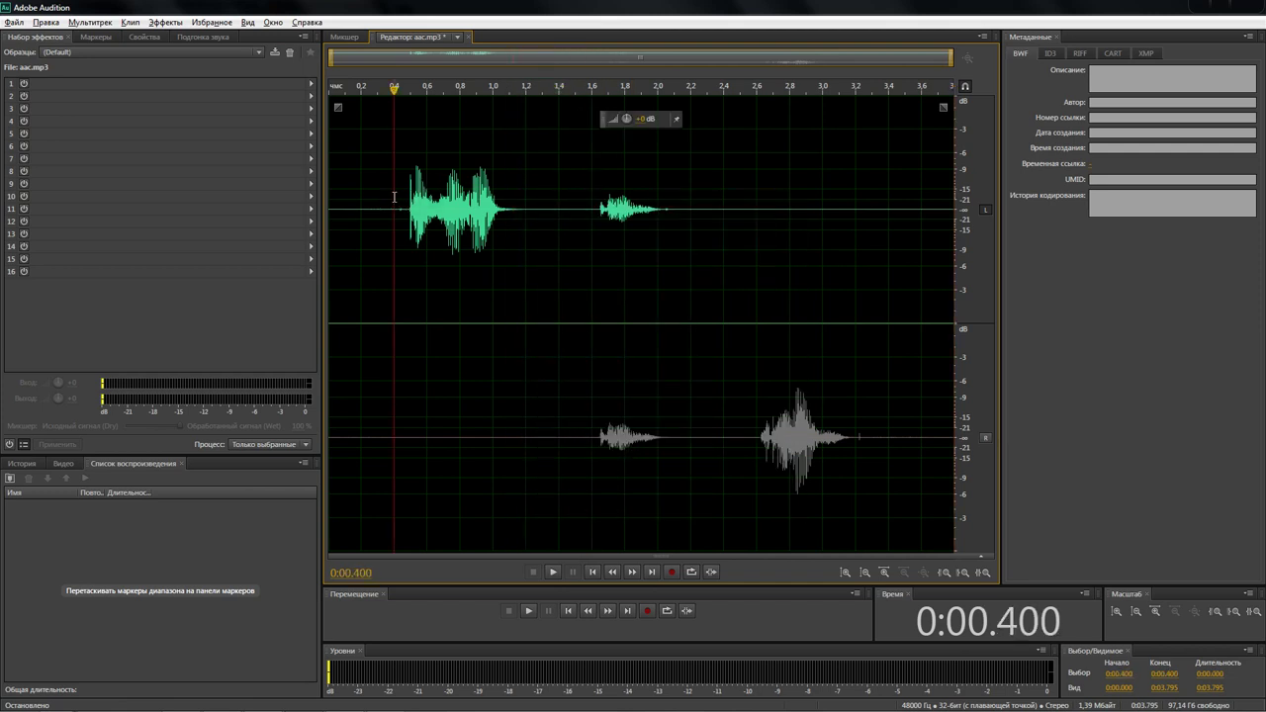
Mark the left channel's pauses one after another: start to 0.460 s, 1.153 s to 1.600 s, and 2.158 s to the end
{"action": "left_click_drag", "start_coordinate": [397, 206], "coordinate": [329, 205]}
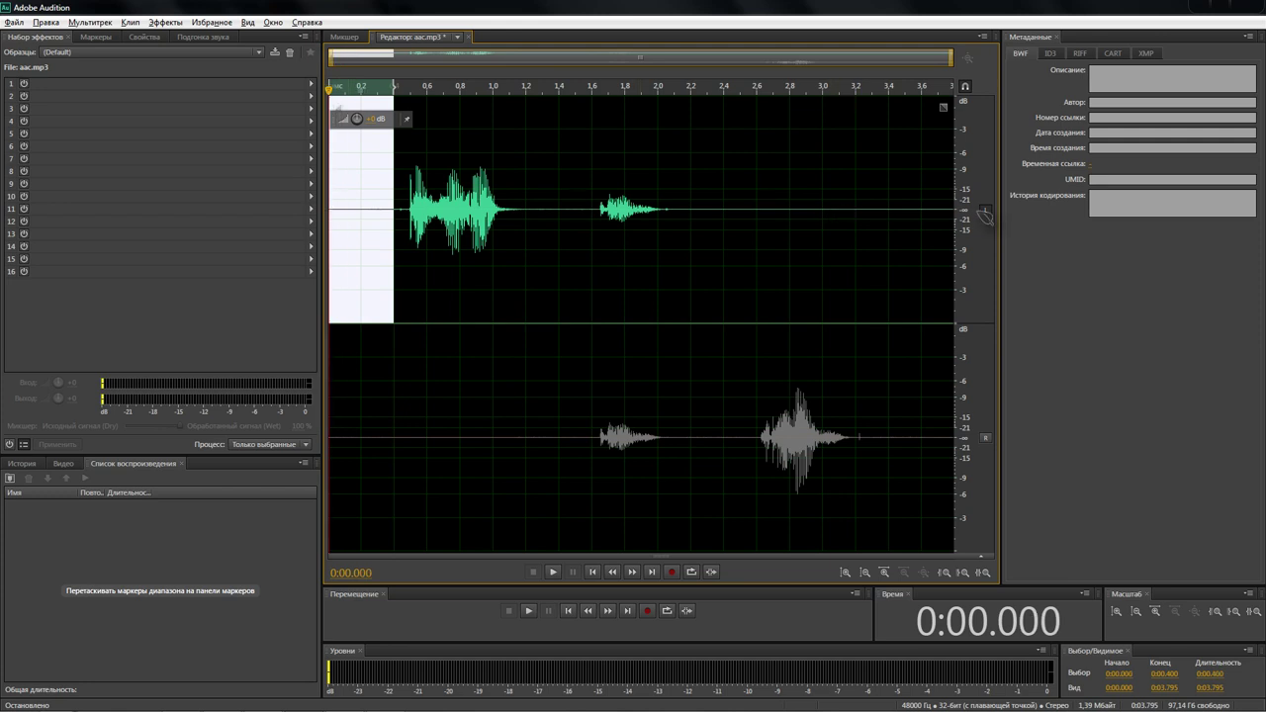
{"action": "left_click_drag", "start_coordinate": [931, 210], "coordinate": [326, 183]}
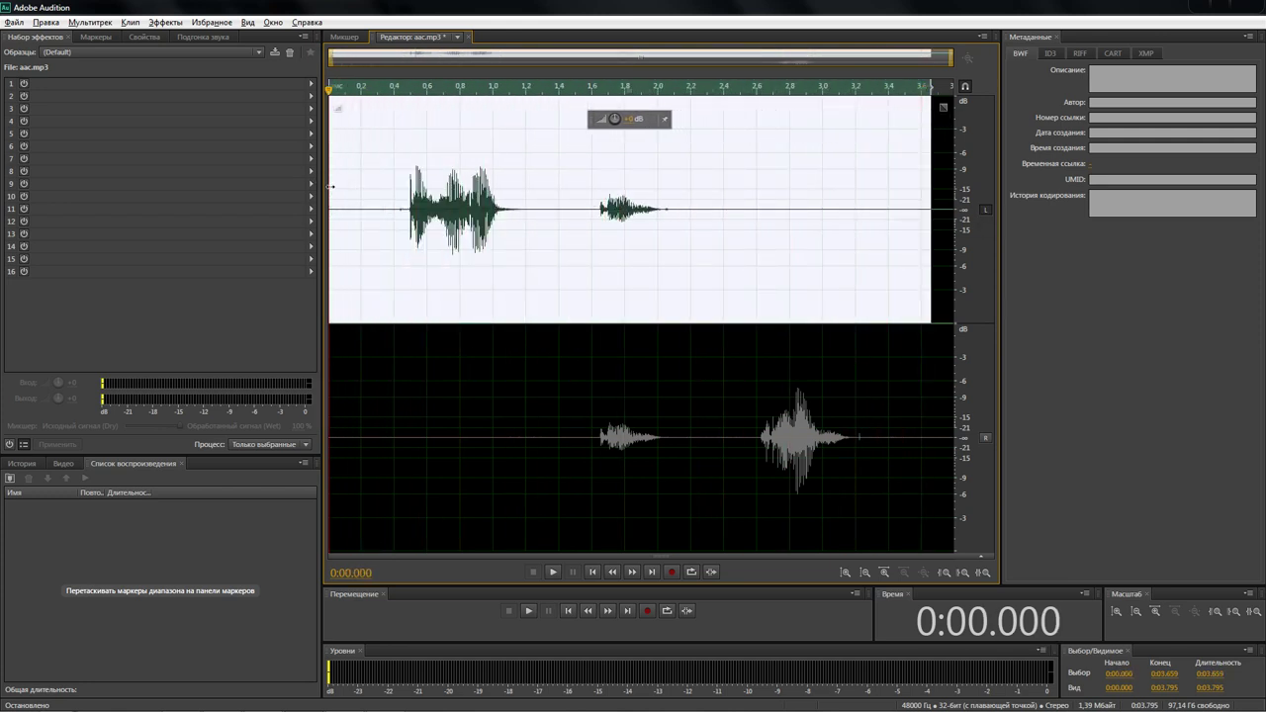
{"action": "left_click", "coordinate": [333, 187]}
{"action": "left_click_drag", "start_coordinate": [404, 210], "coordinate": [298, 213]}
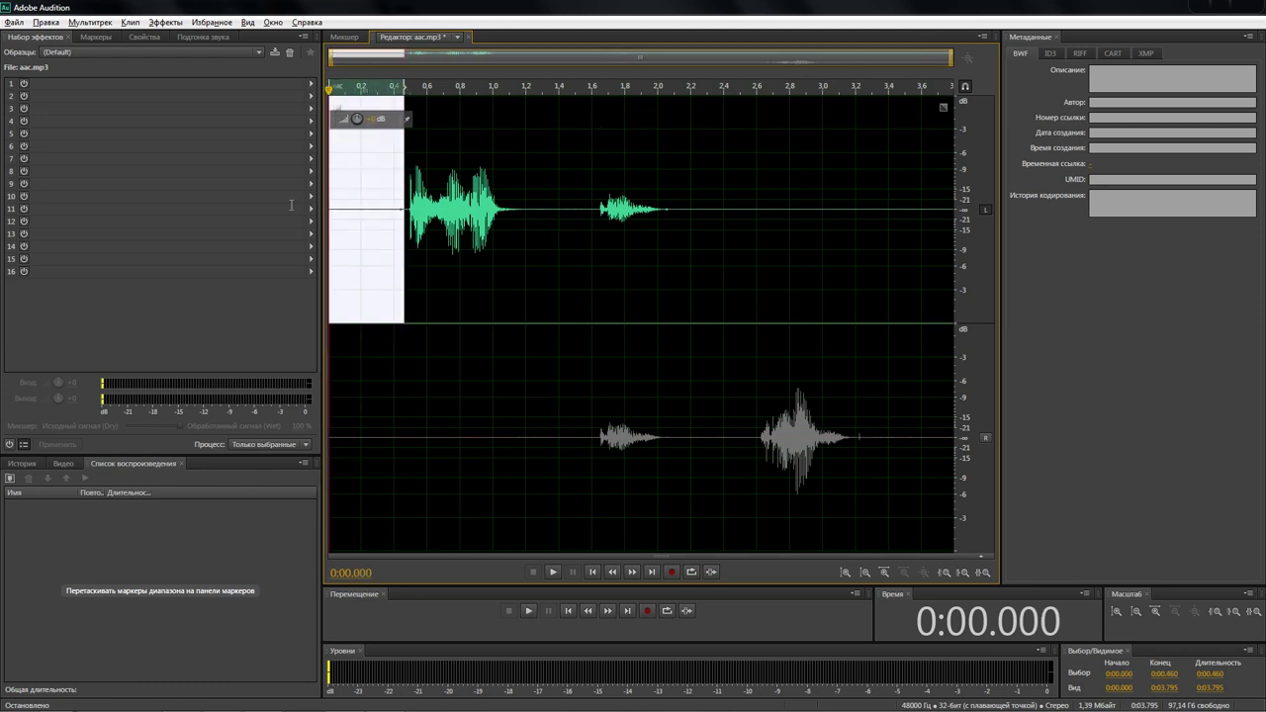
{"action": "left_click_drag", "start_coordinate": [518, 206], "coordinate": [591, 209]}
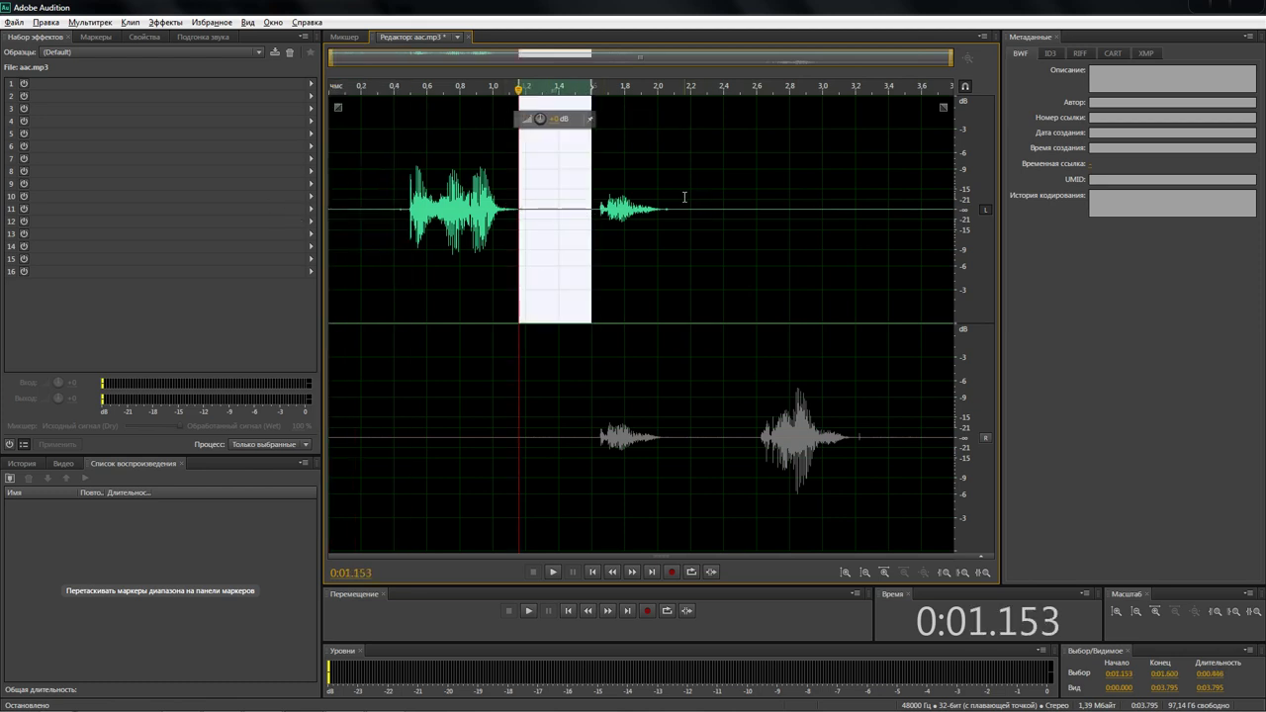
{"action": "left_click_drag", "start_coordinate": [684, 197], "coordinate": [988, 208]}
Re-enable the right channel, isolate it to mark its quiet parts including the start to 1.600 s, and restore both channels with no selection
{"action": "left_click", "coordinate": [986, 437]}
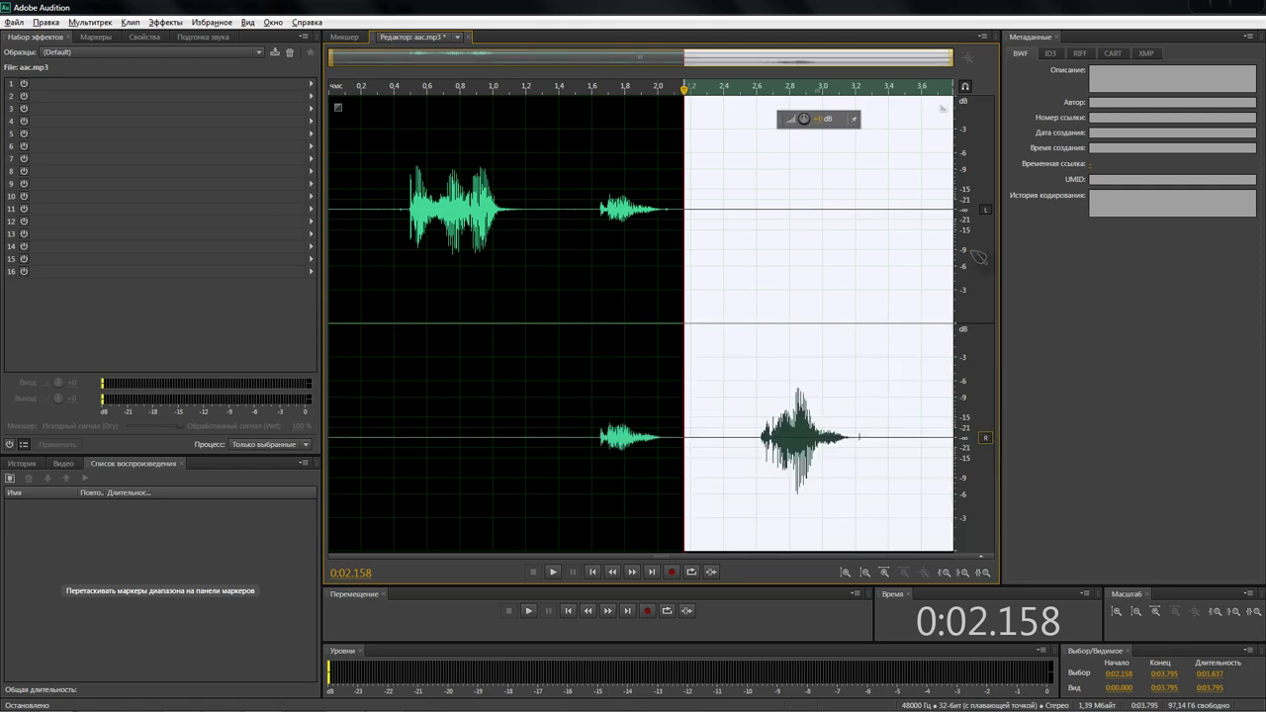
{"action": "left_click", "coordinate": [985, 210]}
{"action": "left_click", "coordinate": [923, 426]}
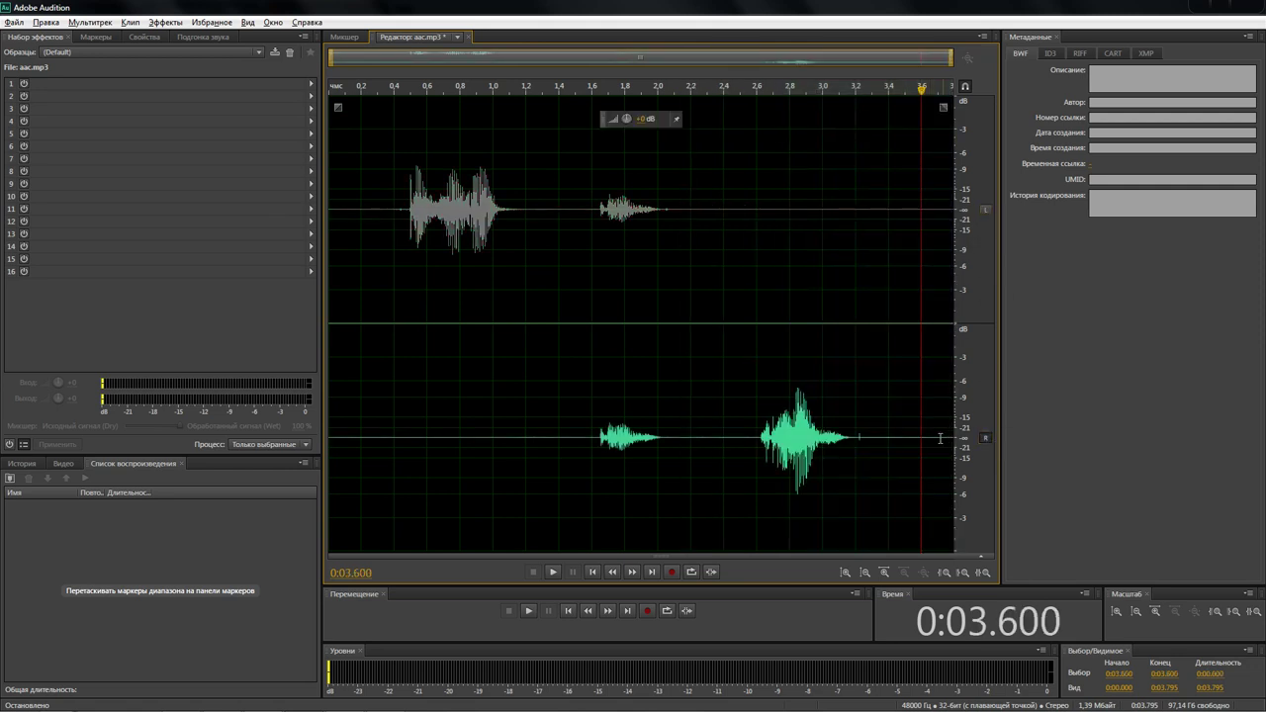
{"action": "left_click_drag", "start_coordinate": [949, 438], "coordinate": [865, 438]}
{"action": "left_click_drag", "start_coordinate": [738, 435], "coordinate": [329, 435]}
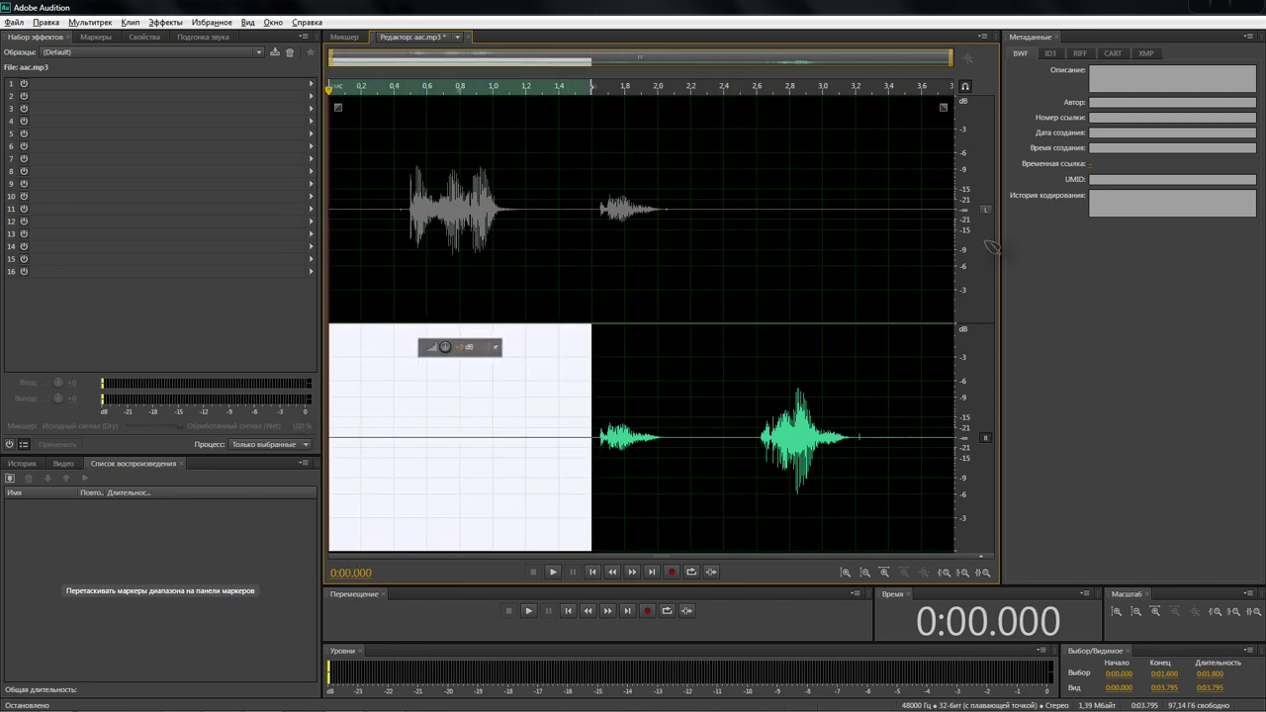
{"action": "left_click", "coordinate": [787, 224]}
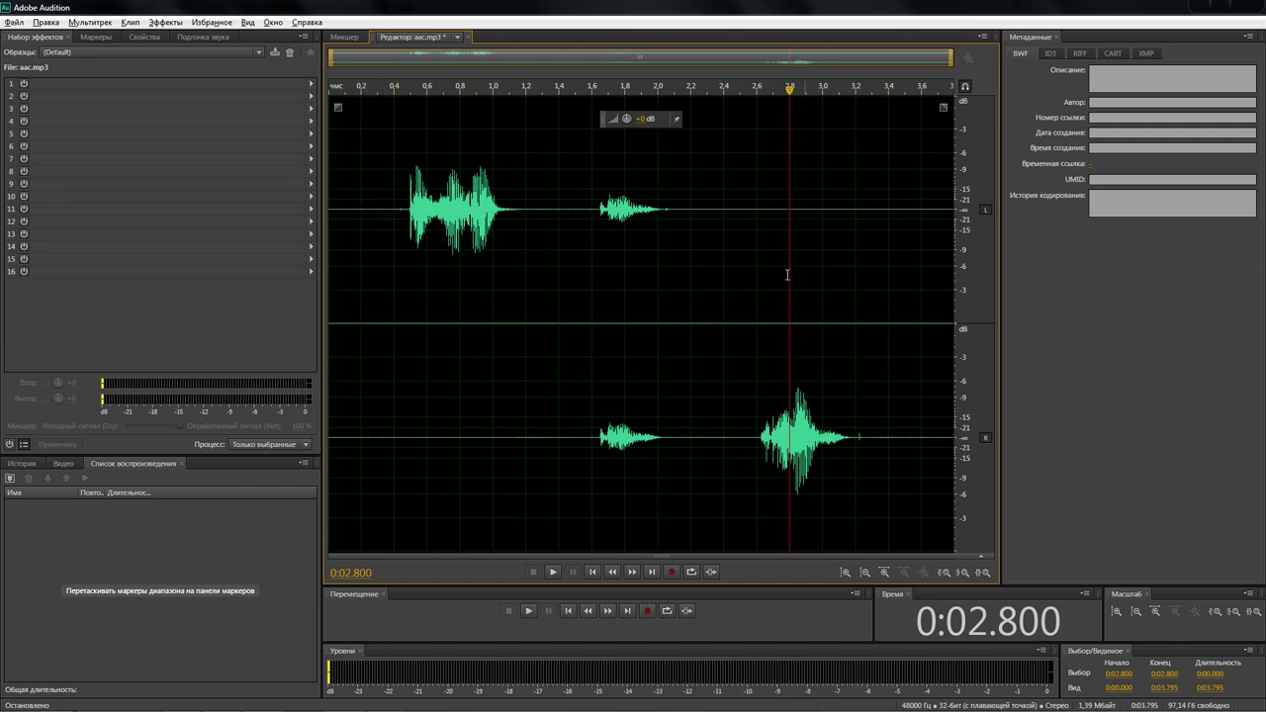
Undo the last Silence edit and play both channels from 2.082 s
{"action": "left_click", "coordinate": [46, 21]}
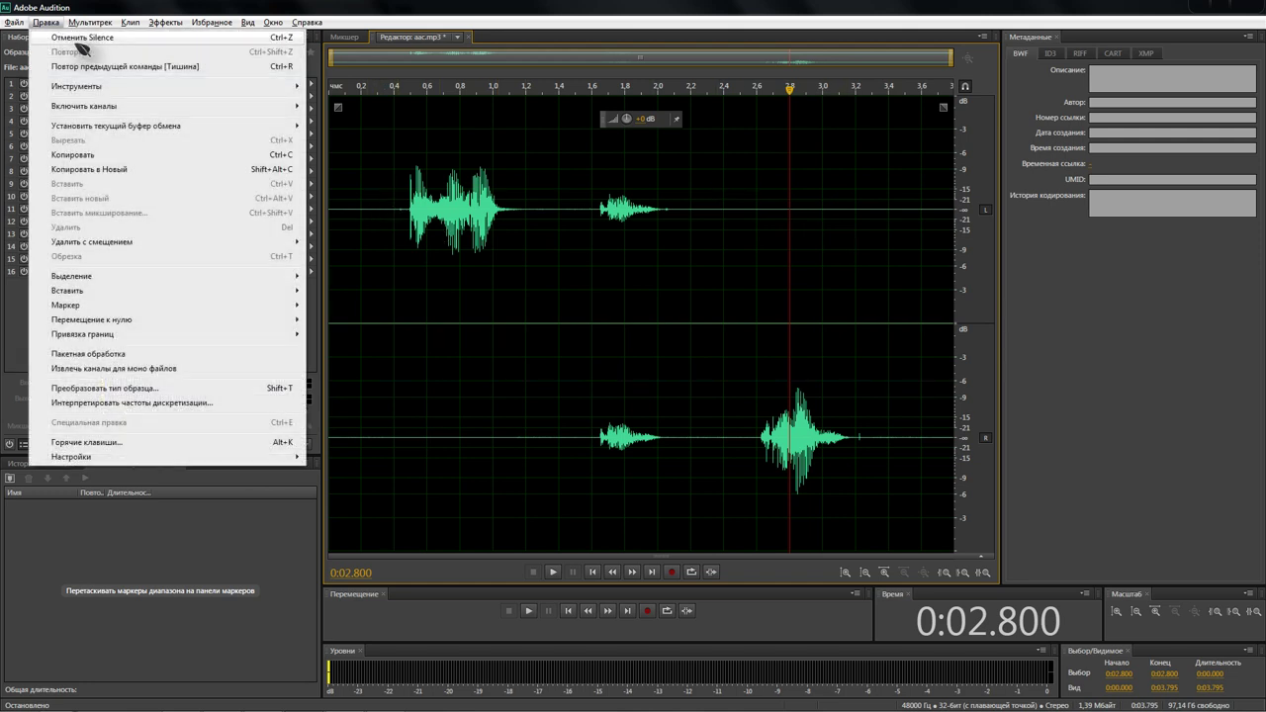
{"action": "left_click", "coordinate": [82, 40]}
{"action": "left_click", "coordinate": [713, 202]}
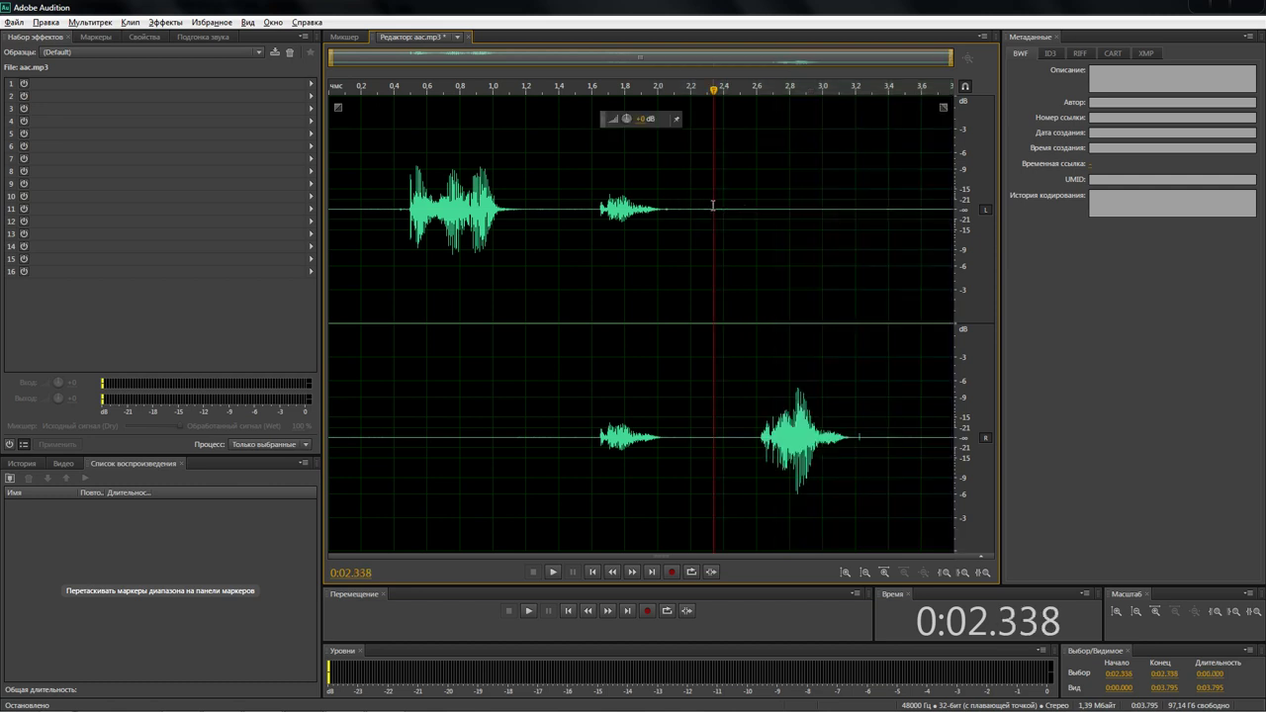
{"action": "left_click", "coordinate": [684, 208]}
{"action": "left_click", "coordinate": [671, 203]}
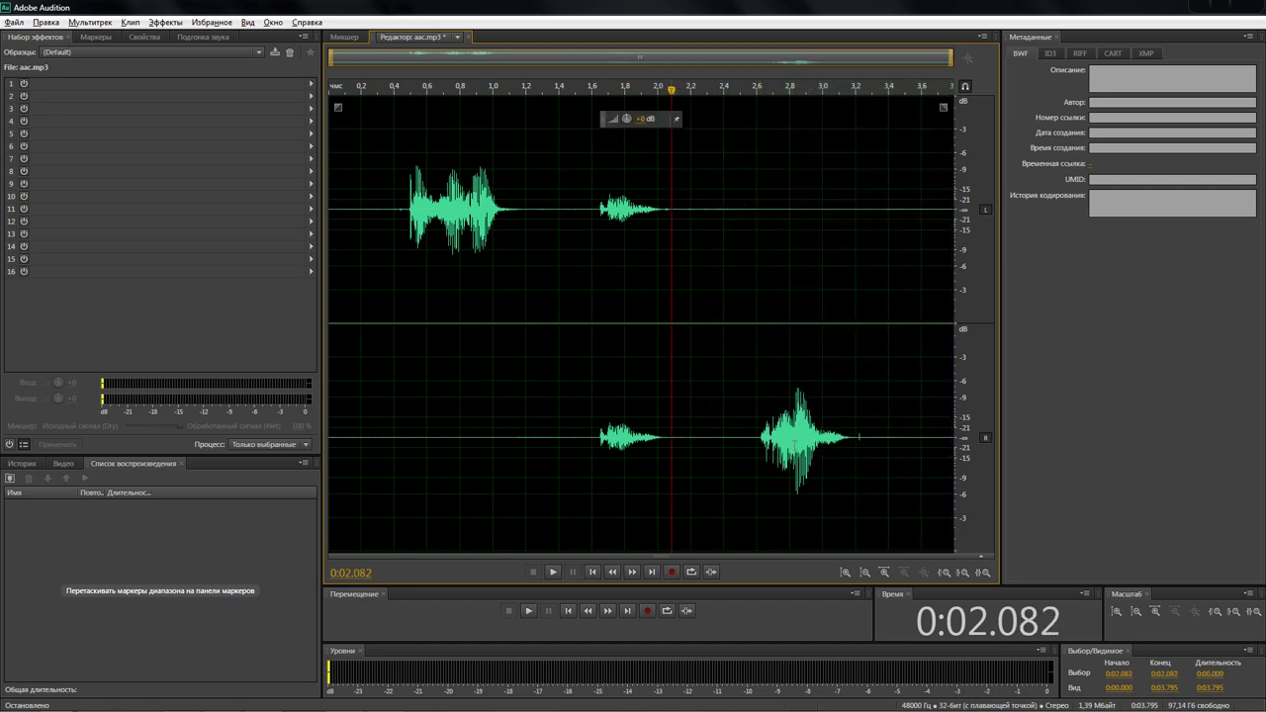
{"action": "left_click", "coordinate": [553, 572]}
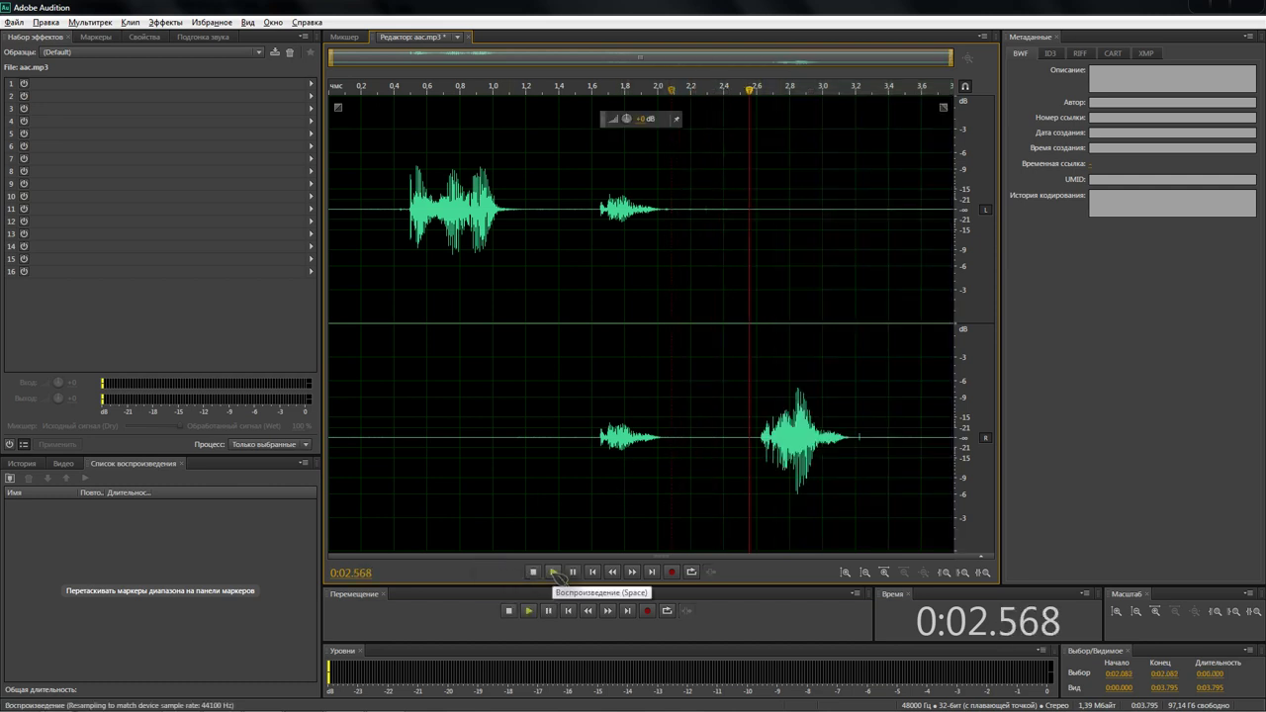
Capture a noise print from the quiet opening of the file, from the start to 0.400 s
{"action": "left_click", "coordinate": [359, 204]}
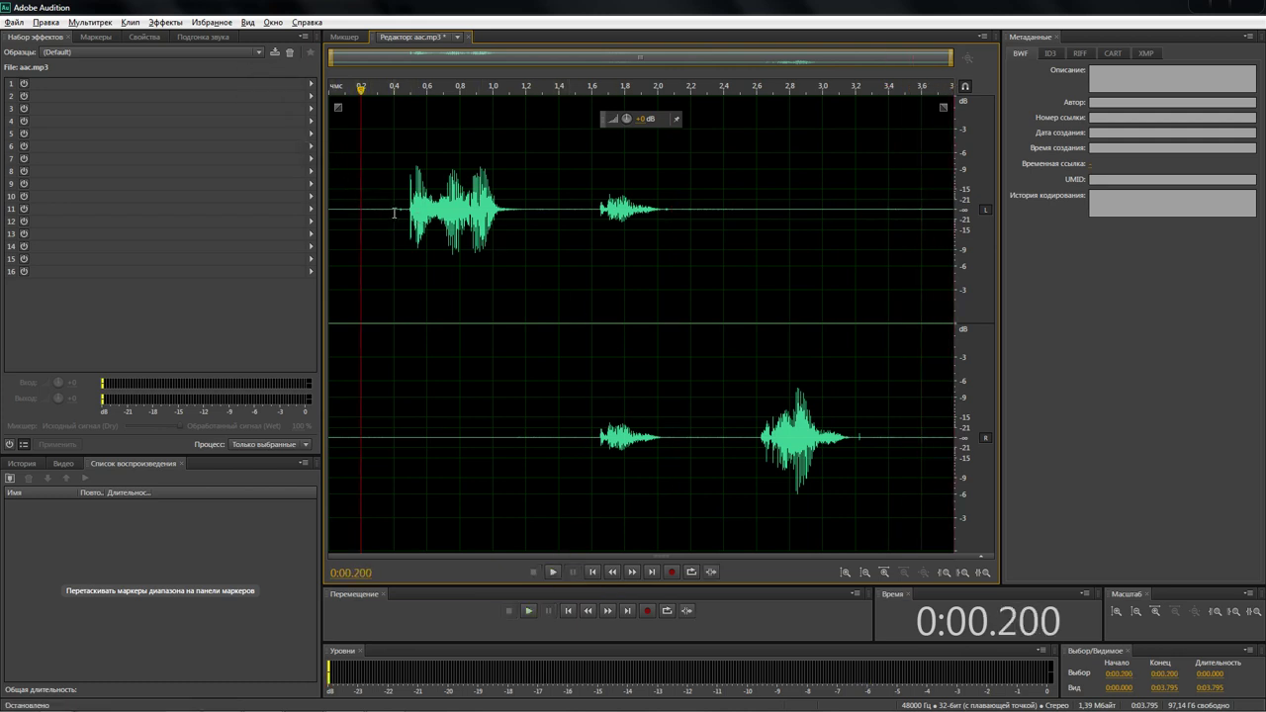
{"action": "left_click_drag", "start_coordinate": [396, 213], "coordinate": [327, 196]}
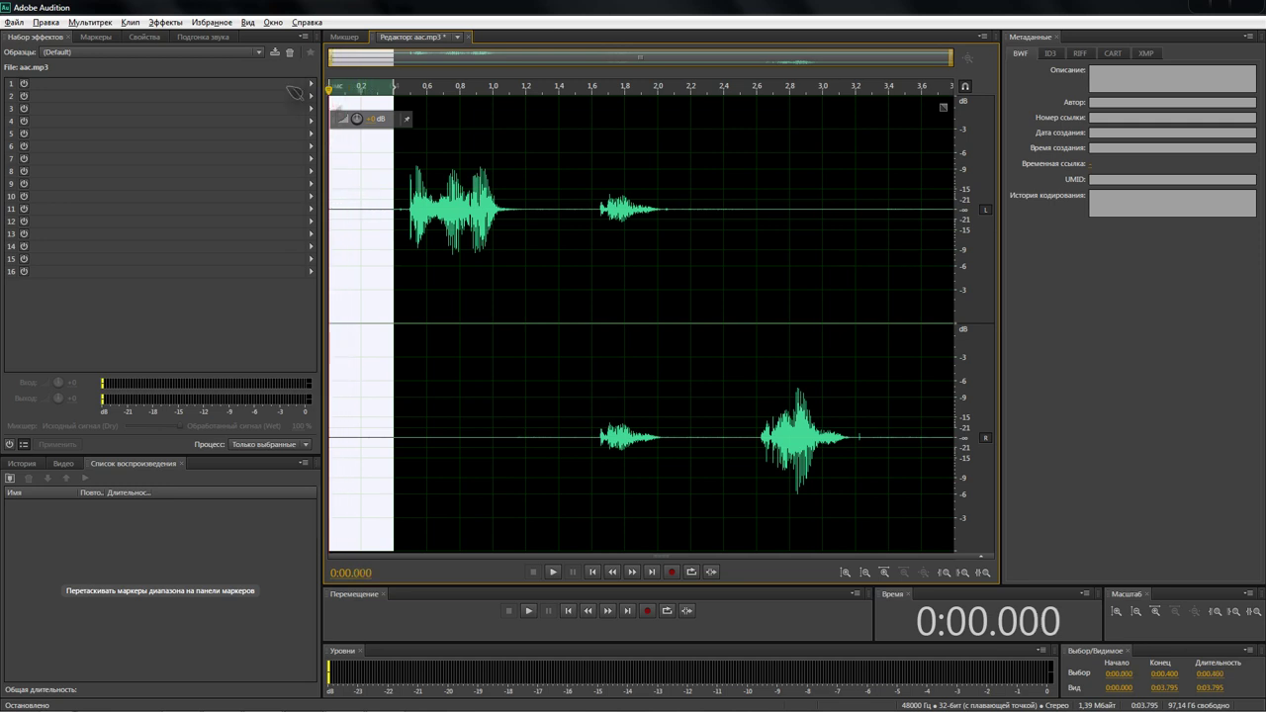
{"action": "left_click", "coordinate": [165, 21]}
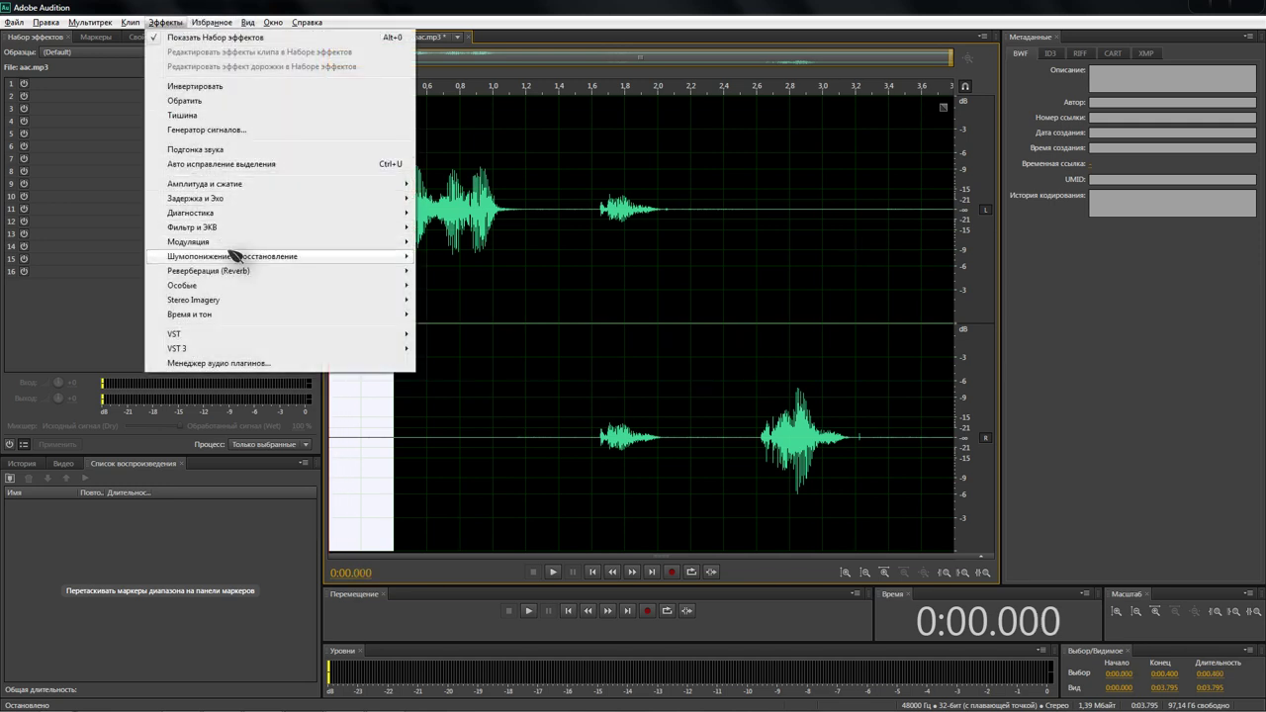
{"action": "mouse_move", "coordinate": [234, 257]}
{"action": "left_click", "coordinate": [364, 257]}
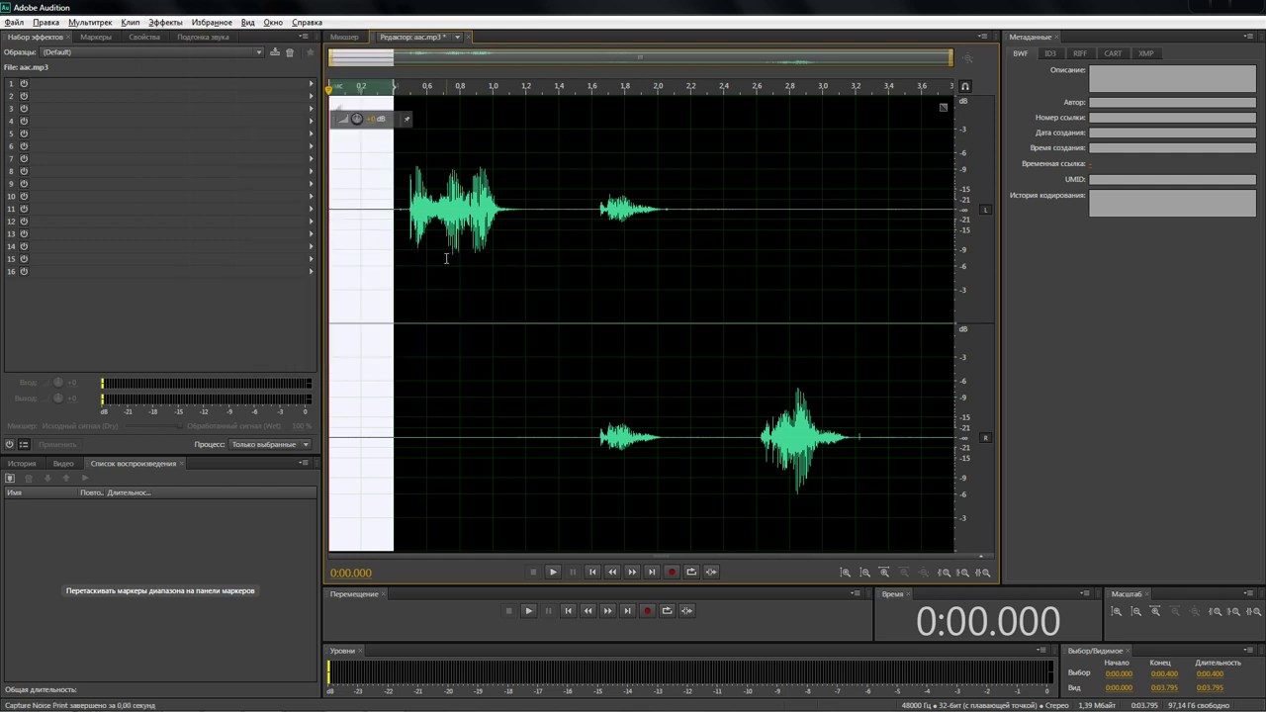
Preview the Noise Reduction process with the captured noise print and apply it to the whole file
{"action": "left_click", "coordinate": [365, 203]}
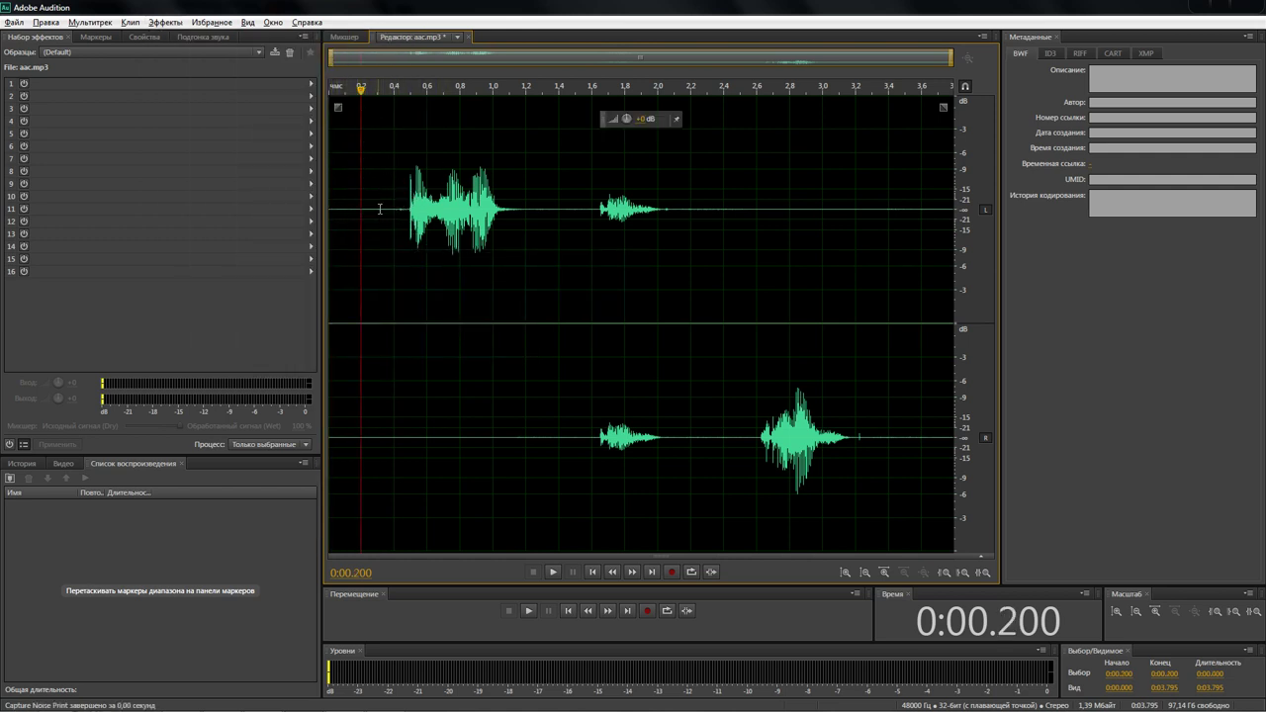
{"action": "left_click", "coordinate": [164, 22]}
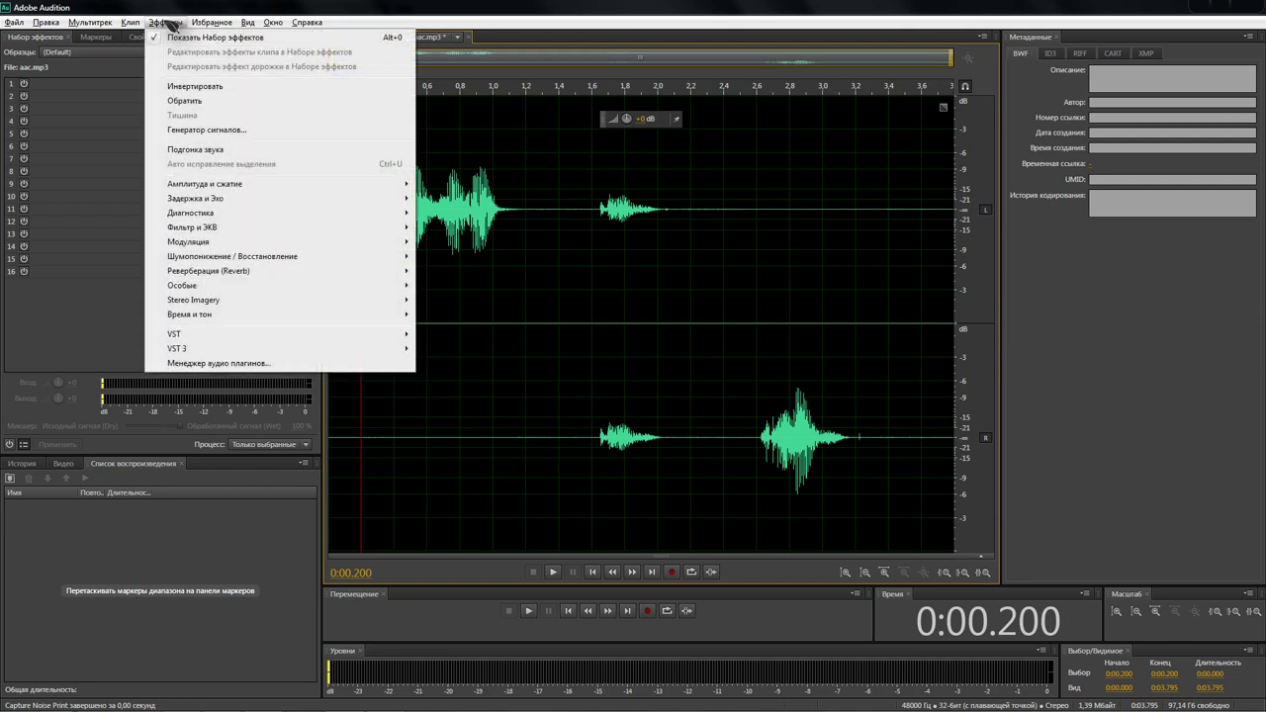
{"action": "mouse_move", "coordinate": [242, 257]}
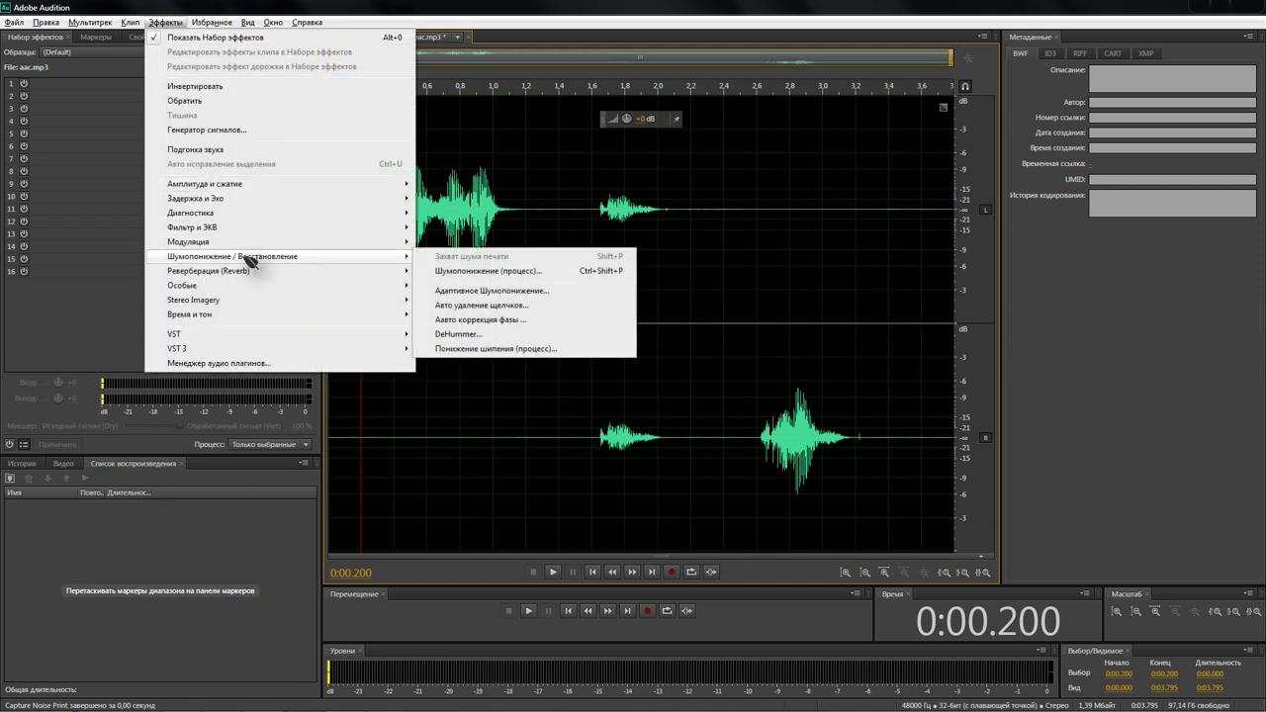
{"action": "left_click", "coordinate": [493, 270]}
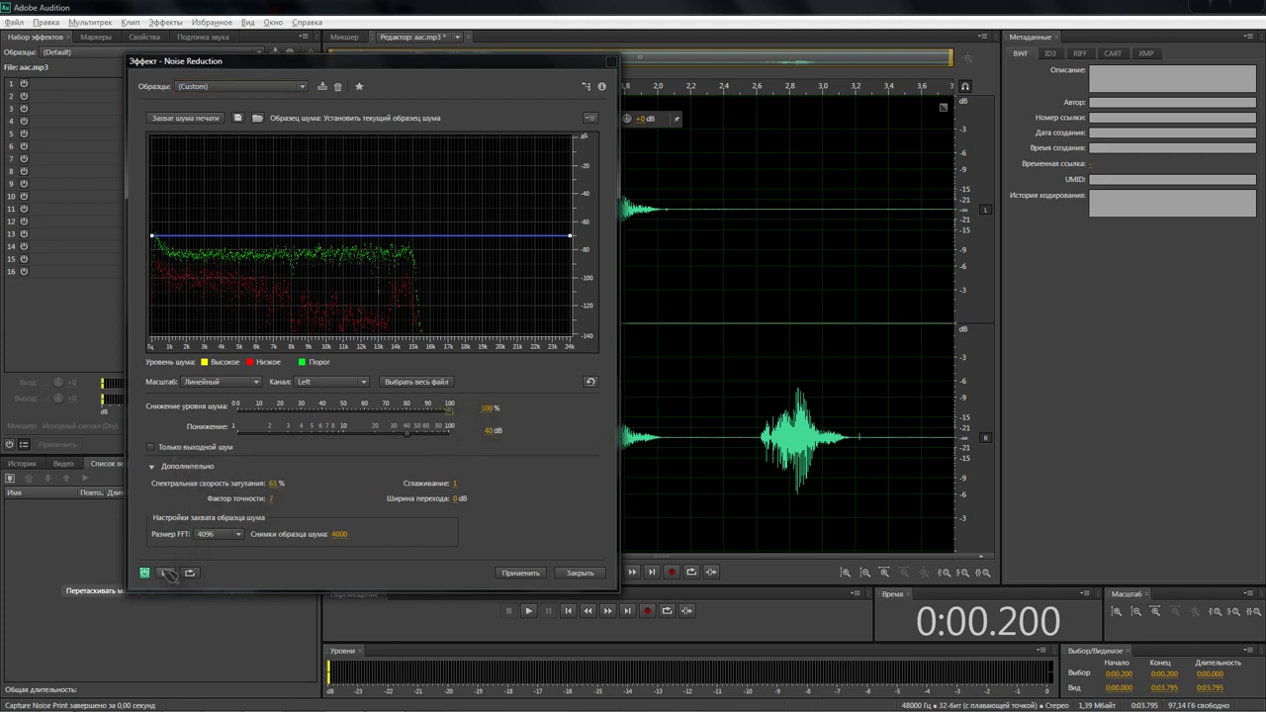
{"action": "left_click", "coordinate": [167, 573]}
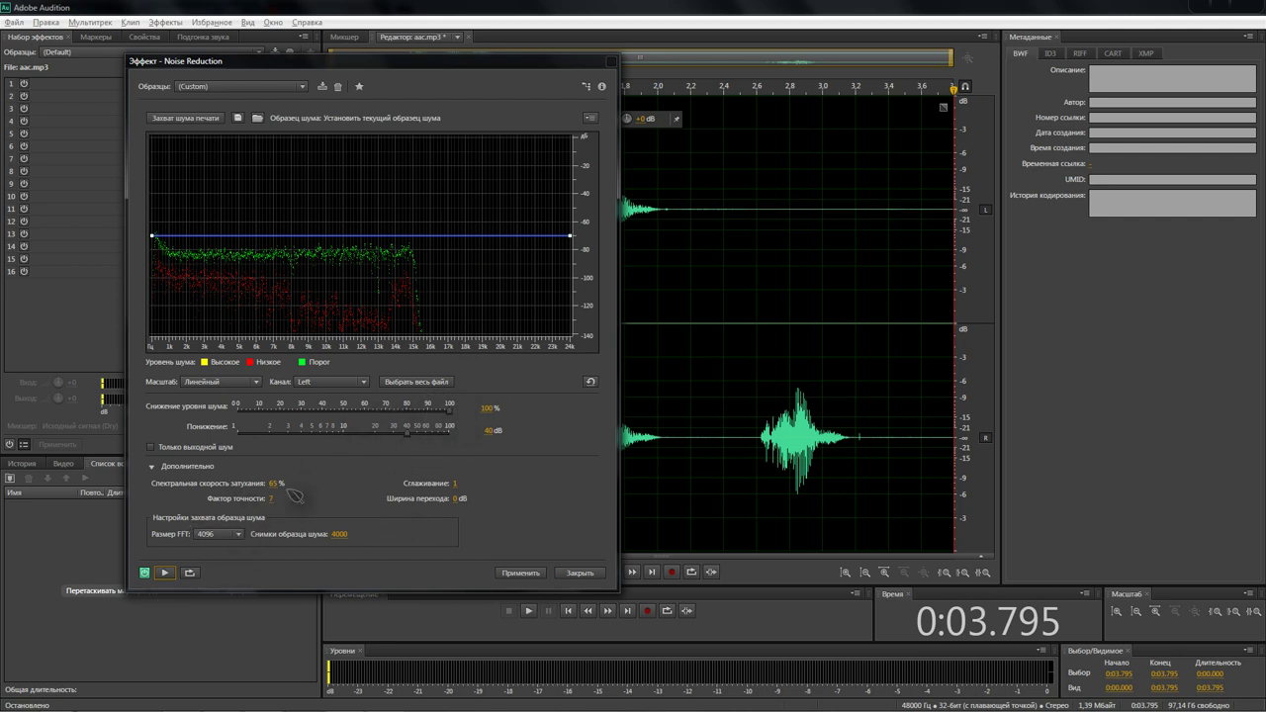
{"action": "left_click", "coordinate": [533, 573]}
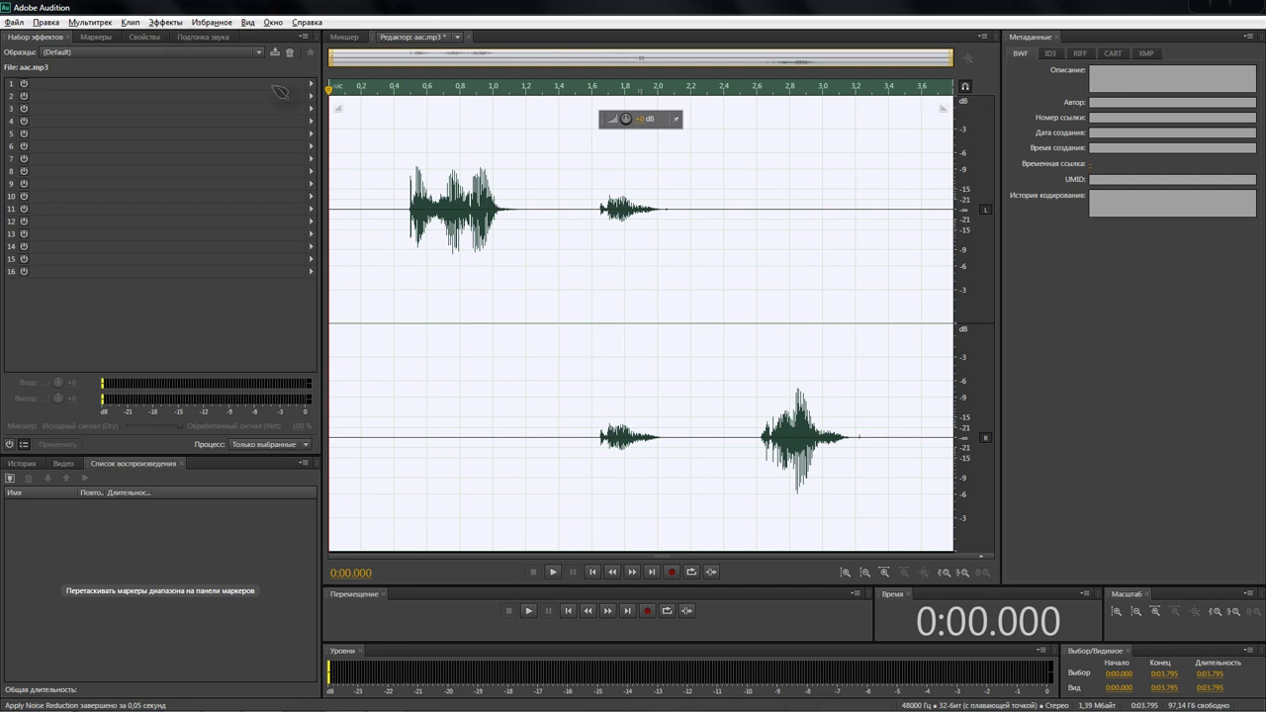
Clear the selection and play the noise-reduced file from the start
{"action": "left_click", "coordinate": [375, 189]}
{"action": "left_click", "coordinate": [341, 186]}
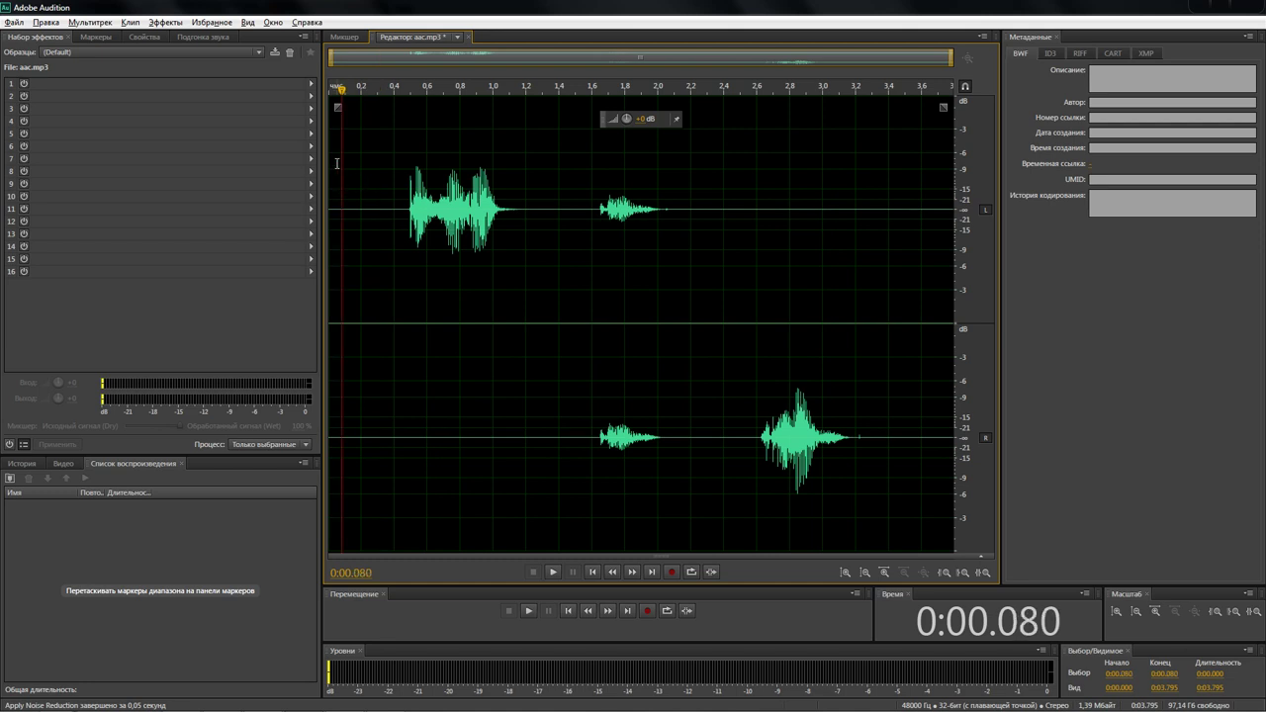
{"action": "left_click_drag", "start_coordinate": [336, 179], "coordinate": [382, 184]}
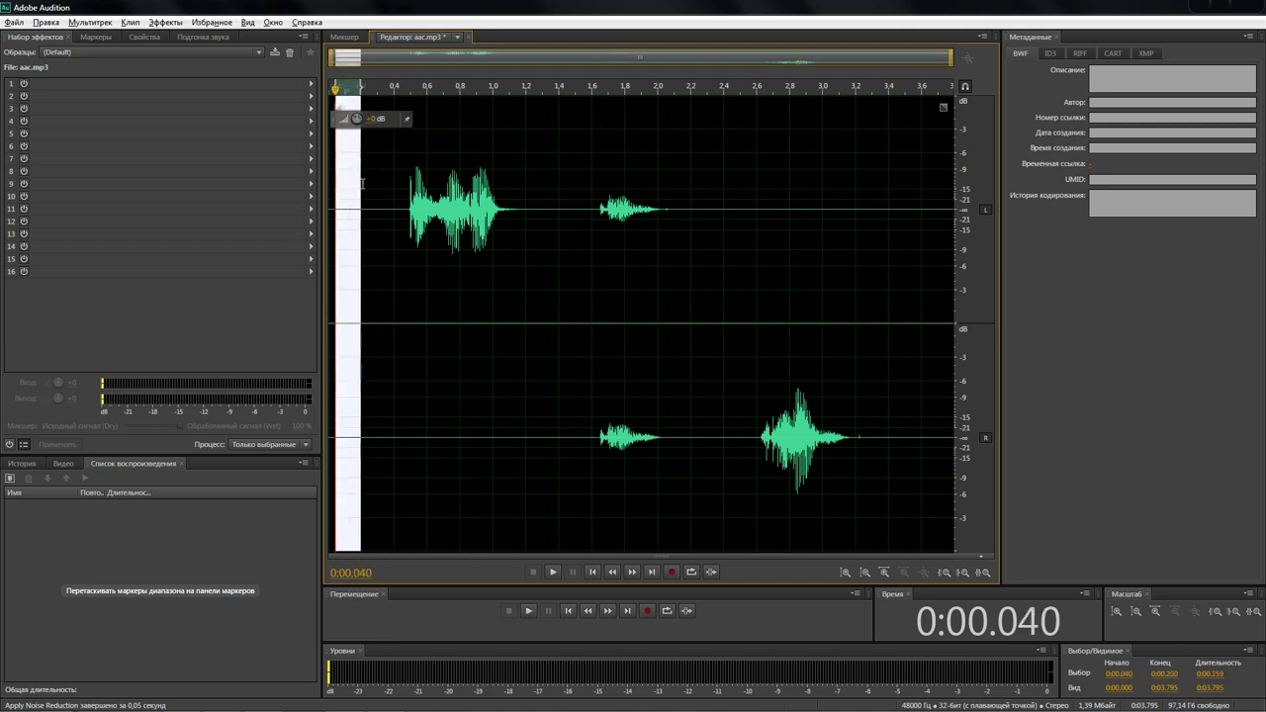
{"action": "left_click", "coordinate": [358, 184]}
{"action": "left_click", "coordinate": [332, 183]}
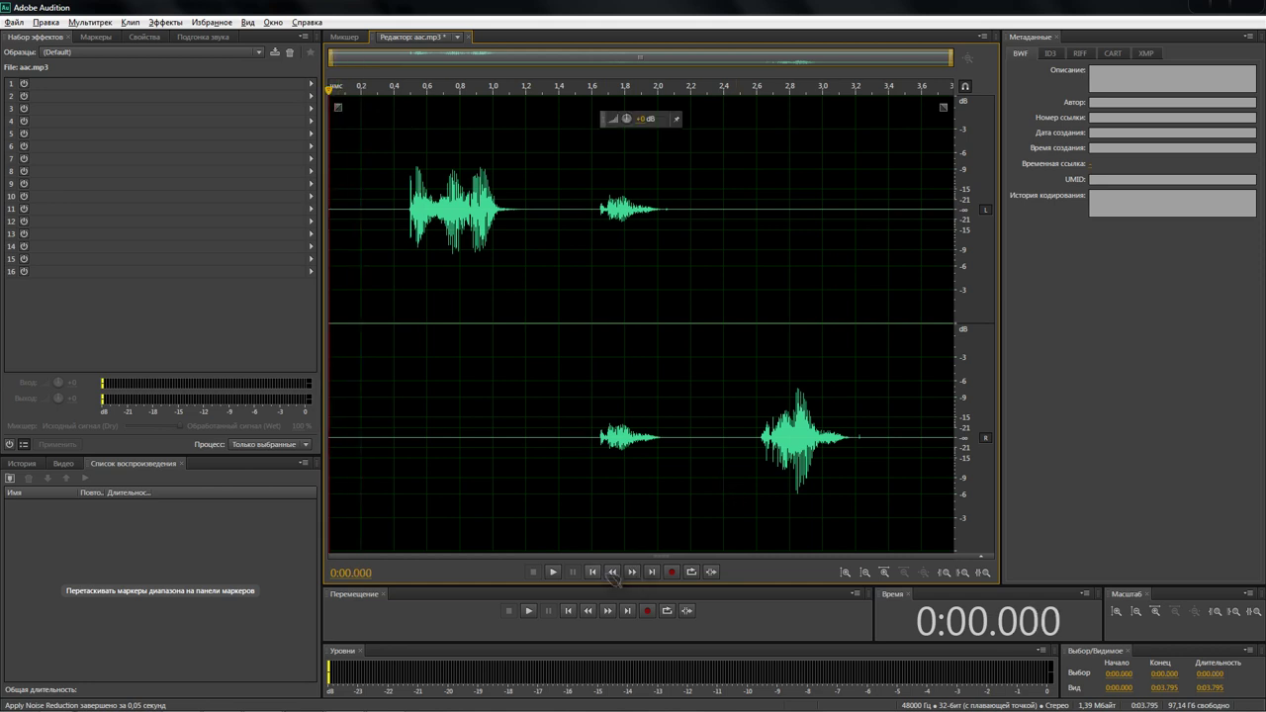
{"action": "left_click", "coordinate": [553, 572]}
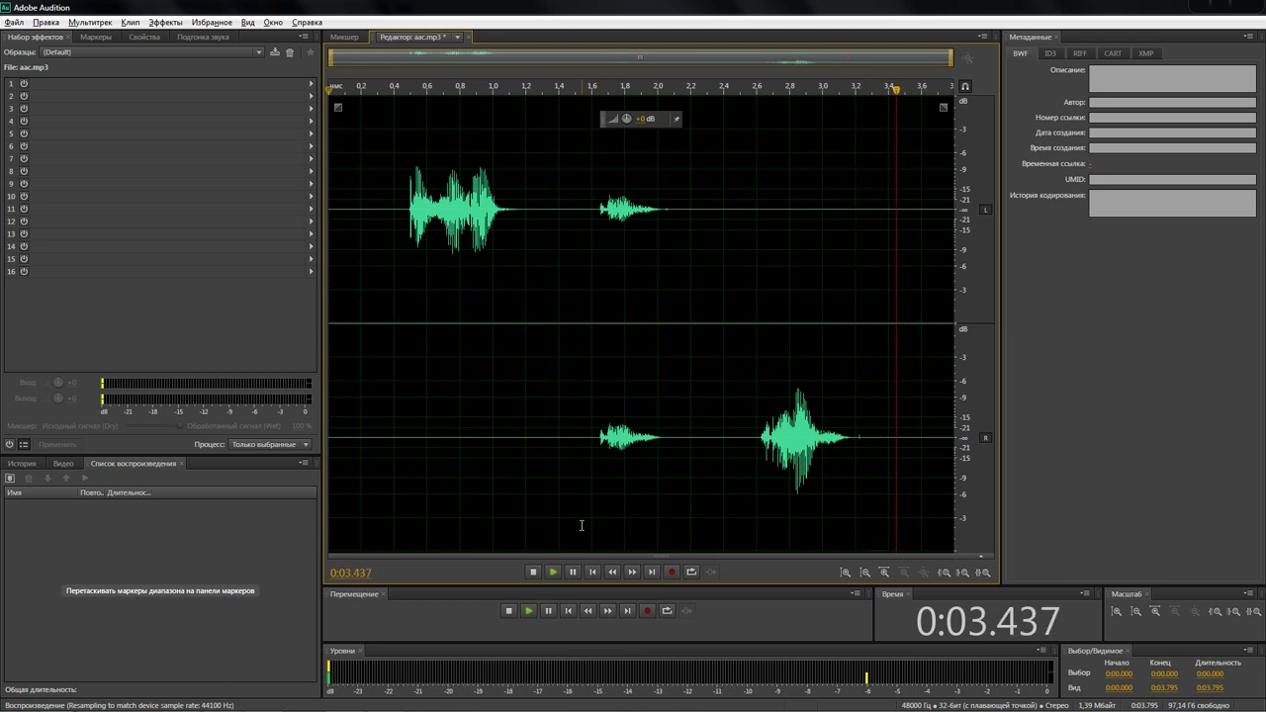
Mark the pause from 2.049 s to 2.606 s and examine closely where the right channel's final speech begins
{"action": "left_click_drag", "start_coordinate": [763, 426], "coordinate": [724, 418]}
{"action": "left_click", "coordinate": [767, 410]}
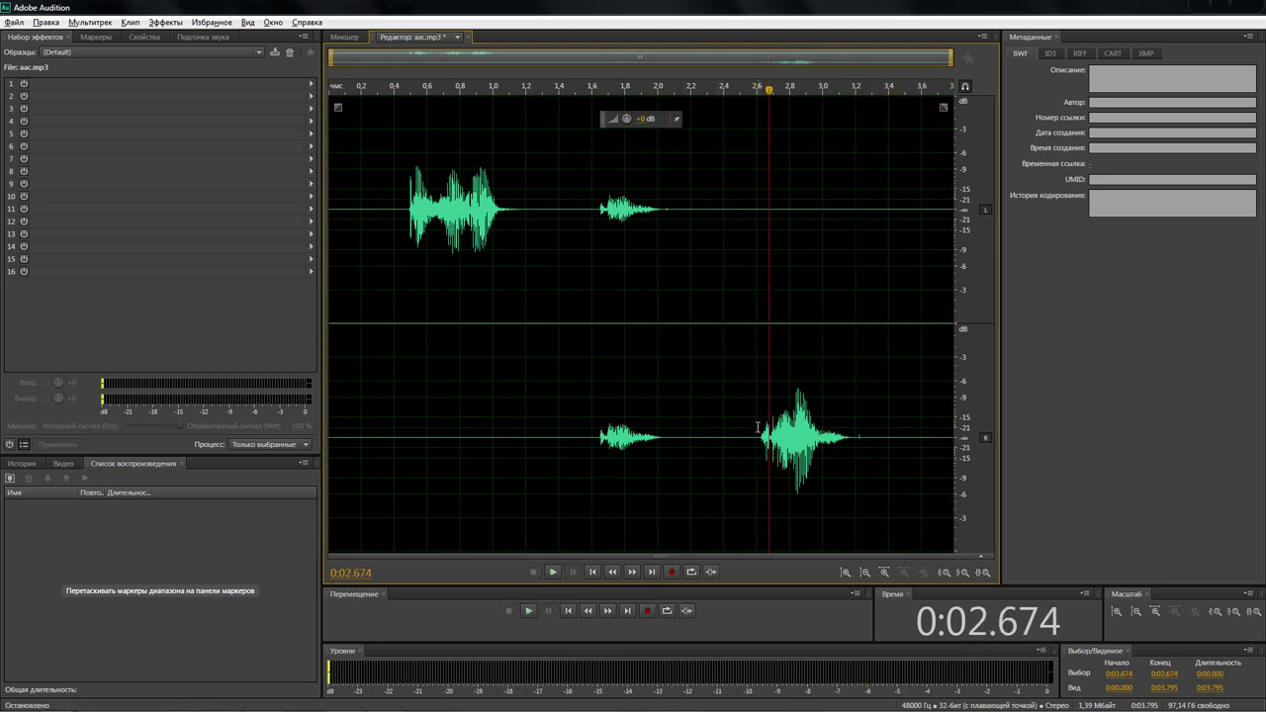
{"action": "left_click", "coordinate": [758, 427]}
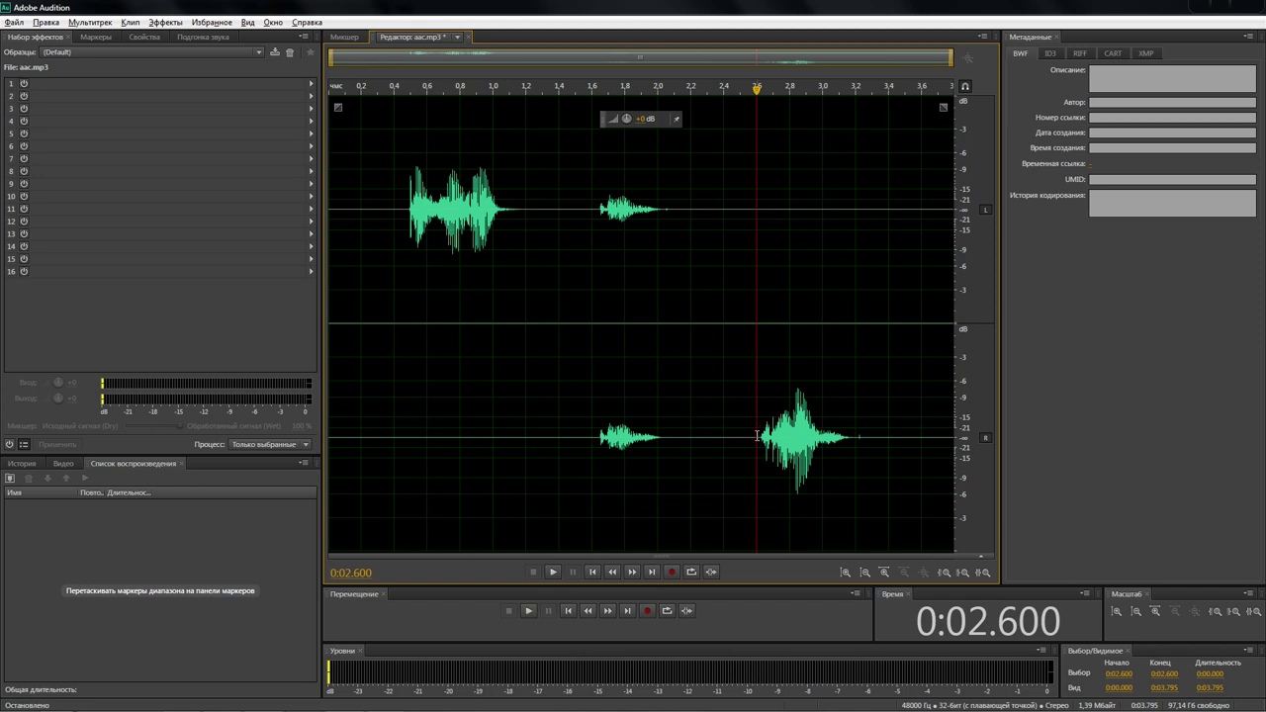
{"action": "left_click_drag", "start_coordinate": [667, 434], "coordinate": [757, 461]}
{"action": "scroll", "coordinate": [778, 457], "scroll_direction": "up", "scroll_amount": 5}
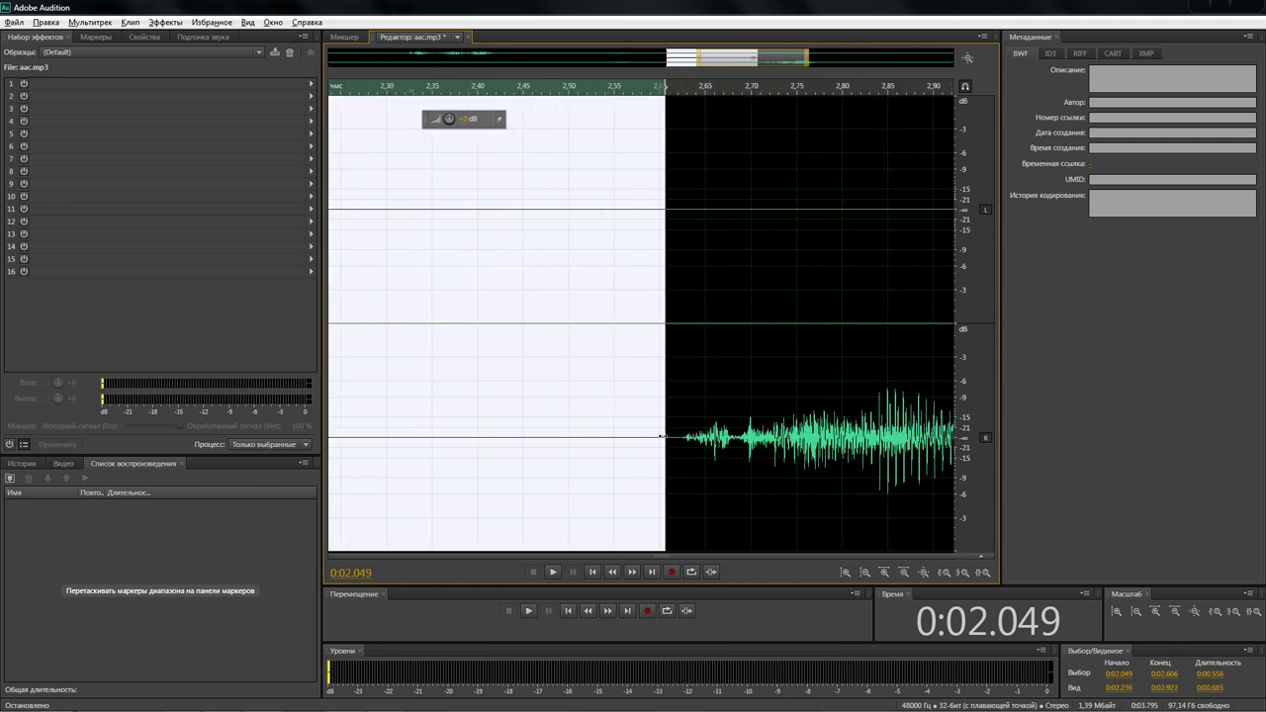
{"action": "left_click", "coordinate": [669, 442]}
{"action": "scroll", "coordinate": [669, 442], "scroll_direction": "down", "scroll_amount": 3}
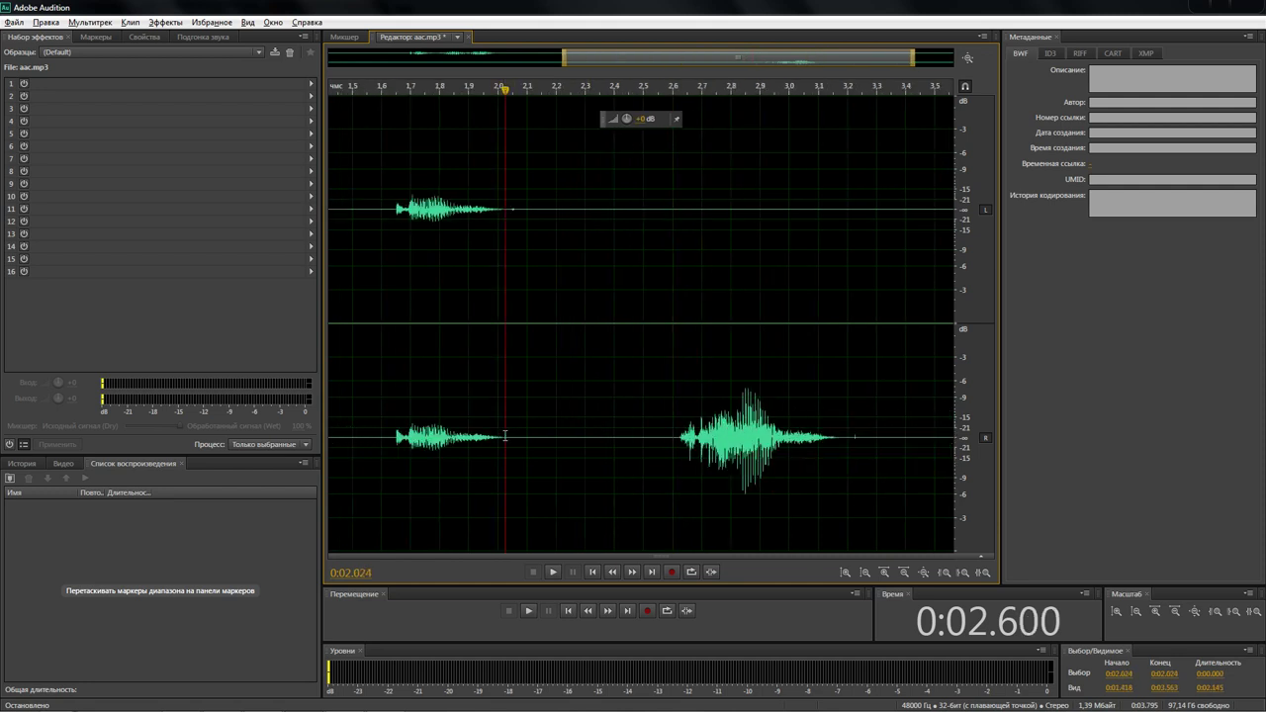
Capture a noise print from the pause between 2.024 s and 2.622 s
{"action": "left_click_drag", "start_coordinate": [506, 435], "coordinate": [679, 450]}
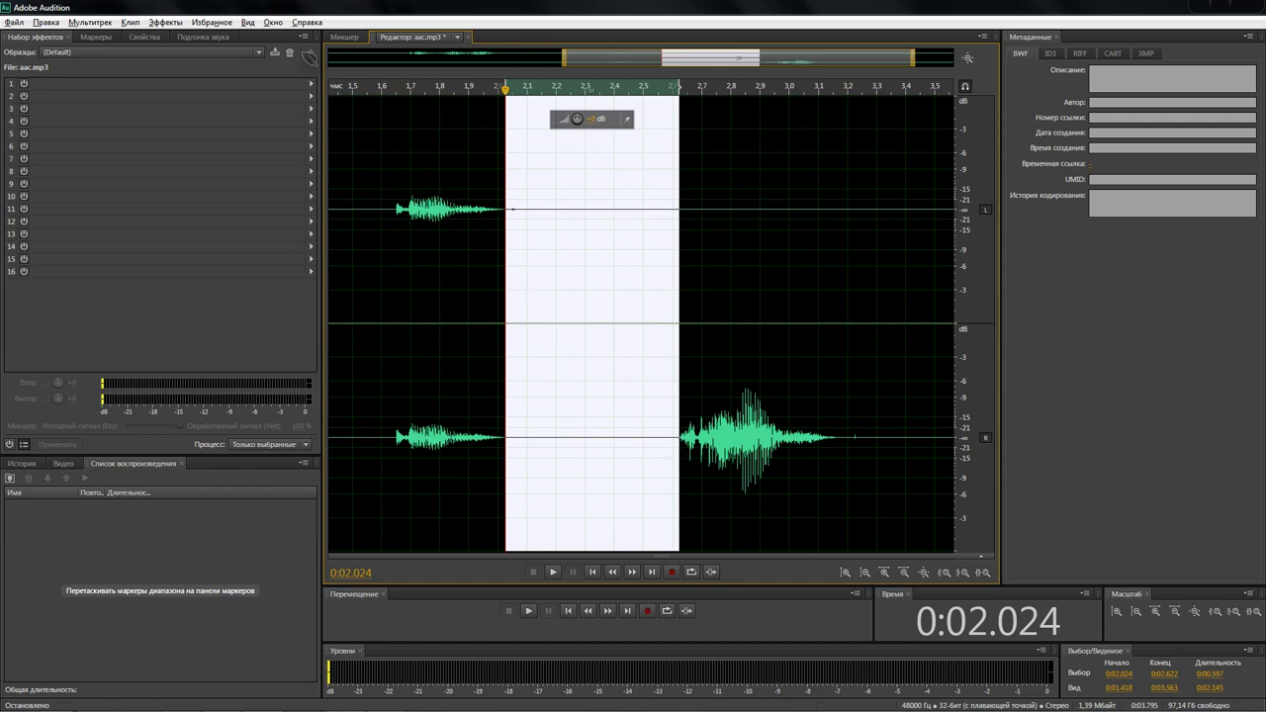
{"action": "left_click", "coordinate": [165, 21]}
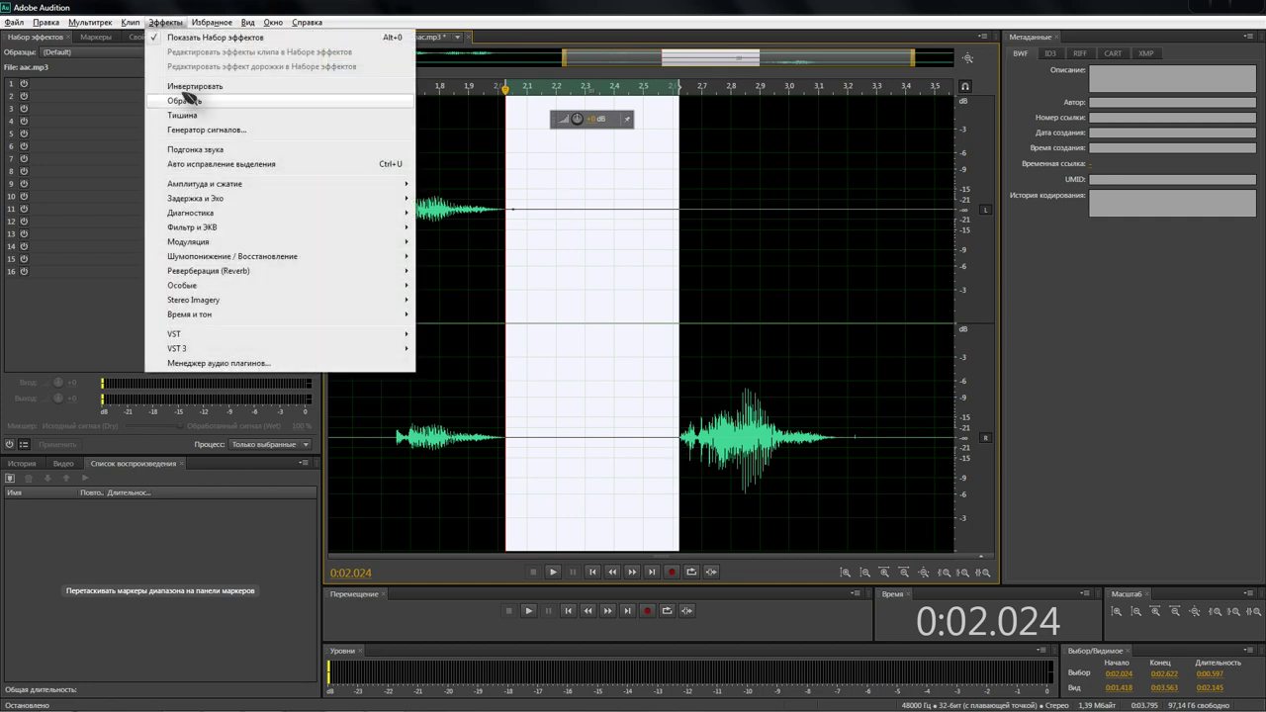
{"action": "mouse_move", "coordinate": [345, 255]}
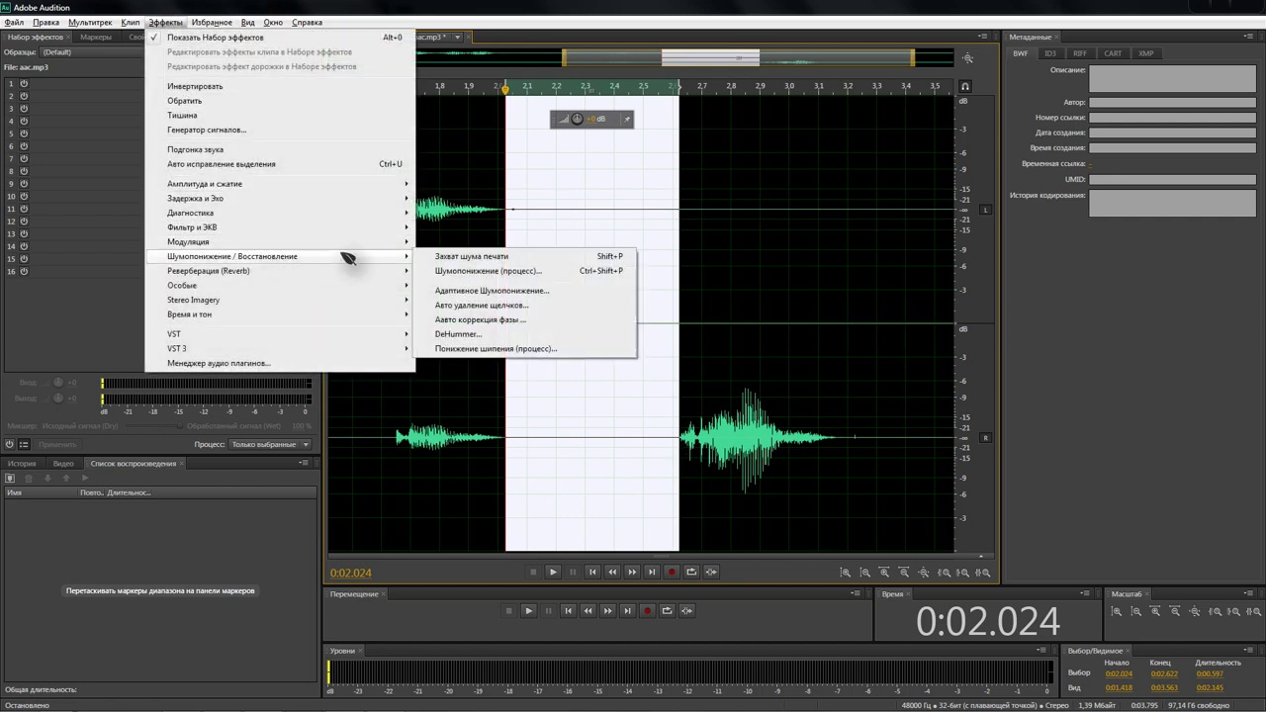
{"action": "left_click", "coordinate": [471, 257]}
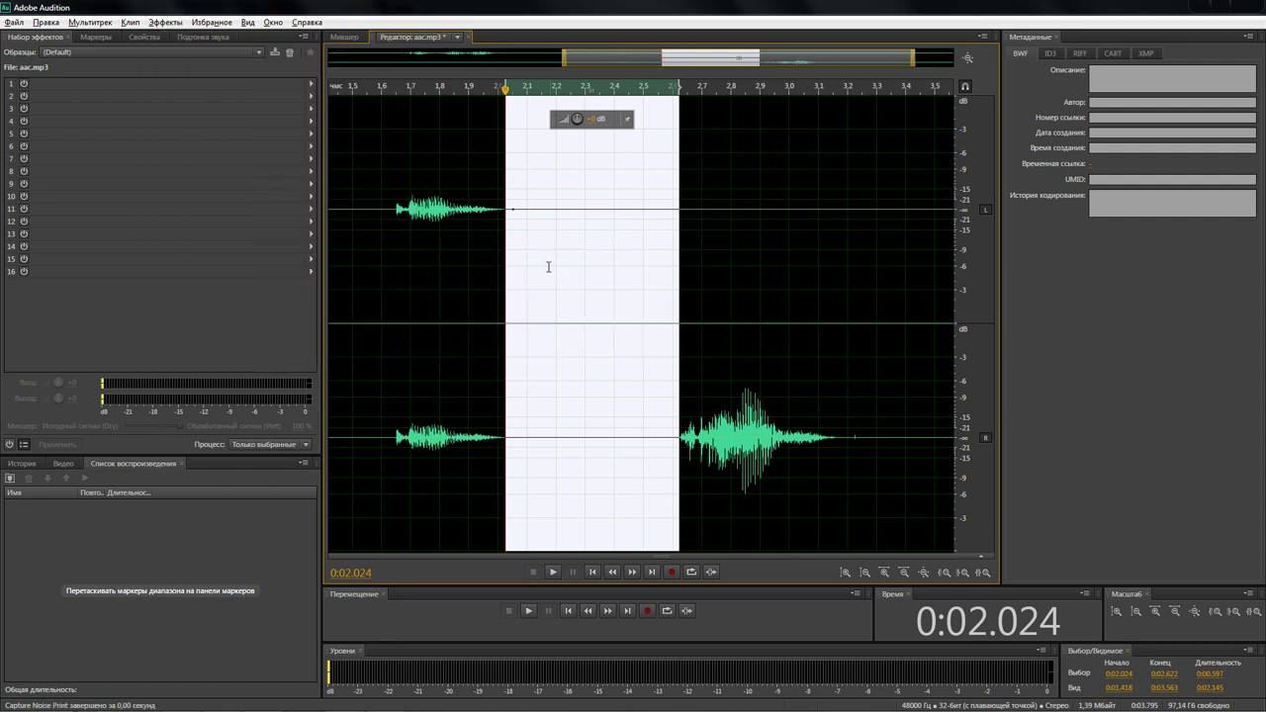
Recapture the noise print from a slightly shorter stretch of the pause, 2.063 s to 2.622 s
{"action": "left_click", "coordinate": [513, 208]}
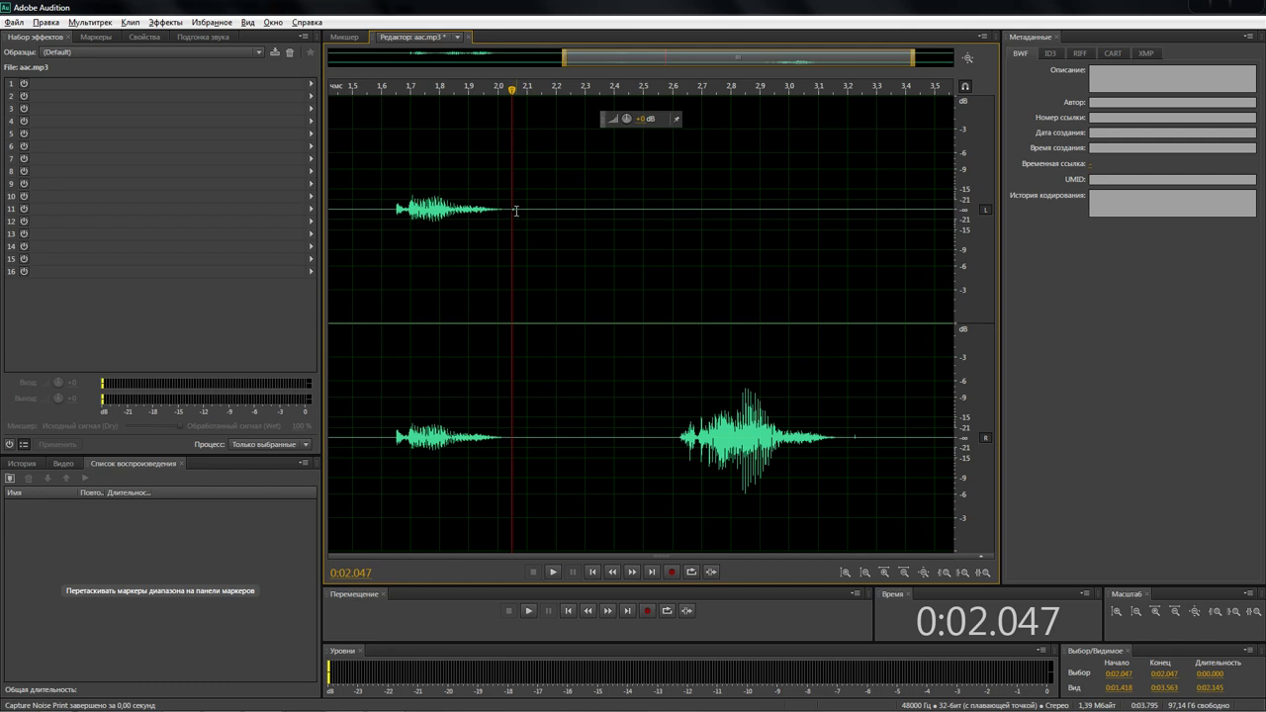
{"action": "left_click_drag", "start_coordinate": [515, 210], "coordinate": [679, 310]}
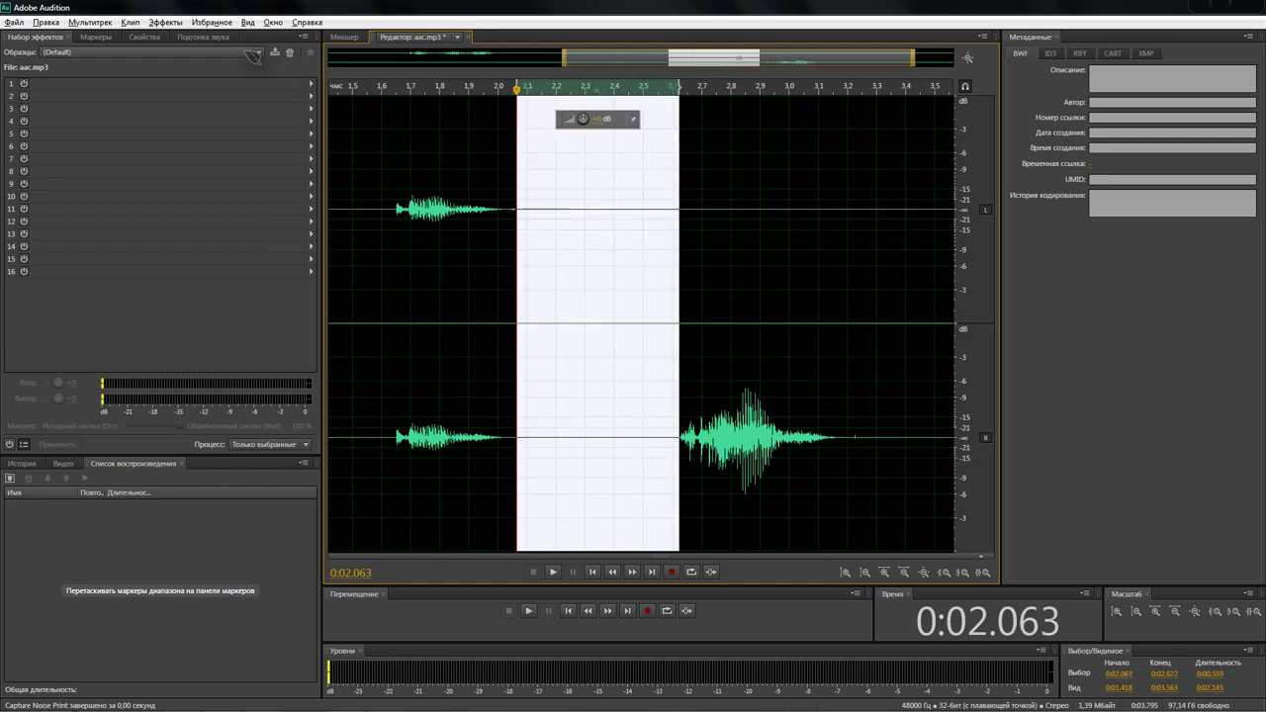
{"action": "left_click", "coordinate": [166, 22]}
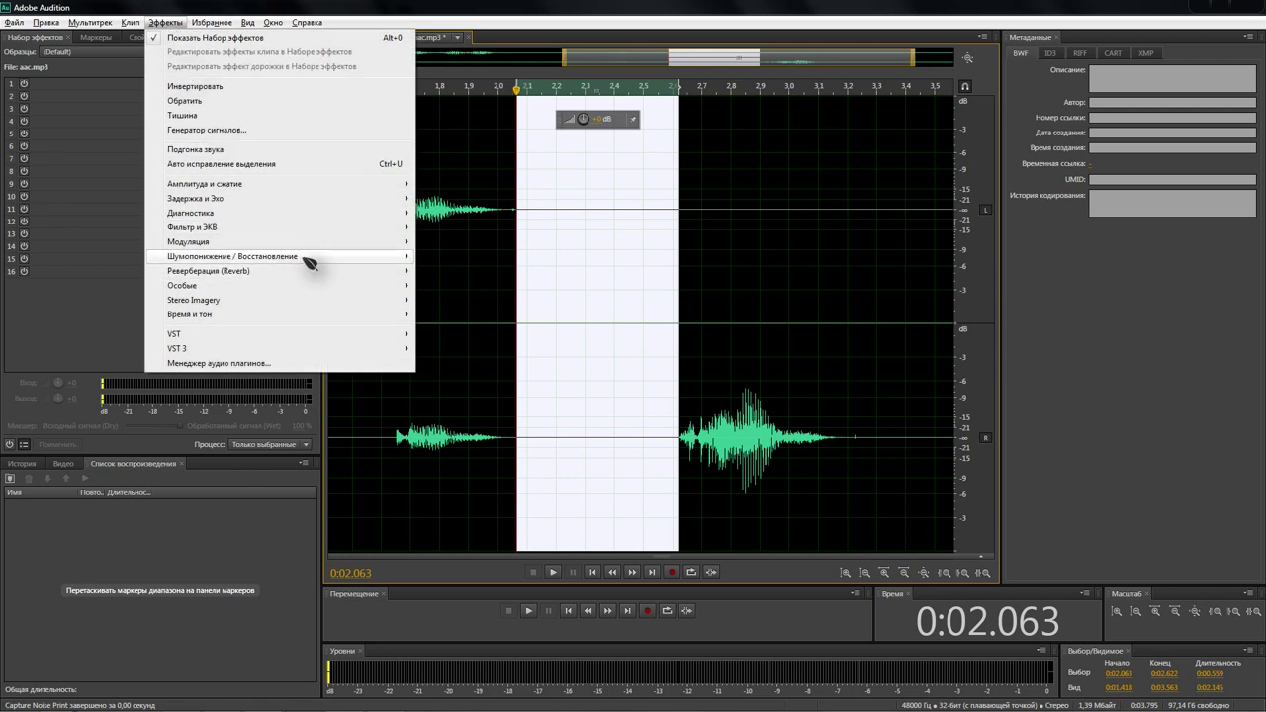
{"action": "left_click", "coordinate": [450, 257]}
Clear the selection and apply the Noise Reduction process to the whole file with the new noise print
{"action": "left_click", "coordinate": [639, 197]}
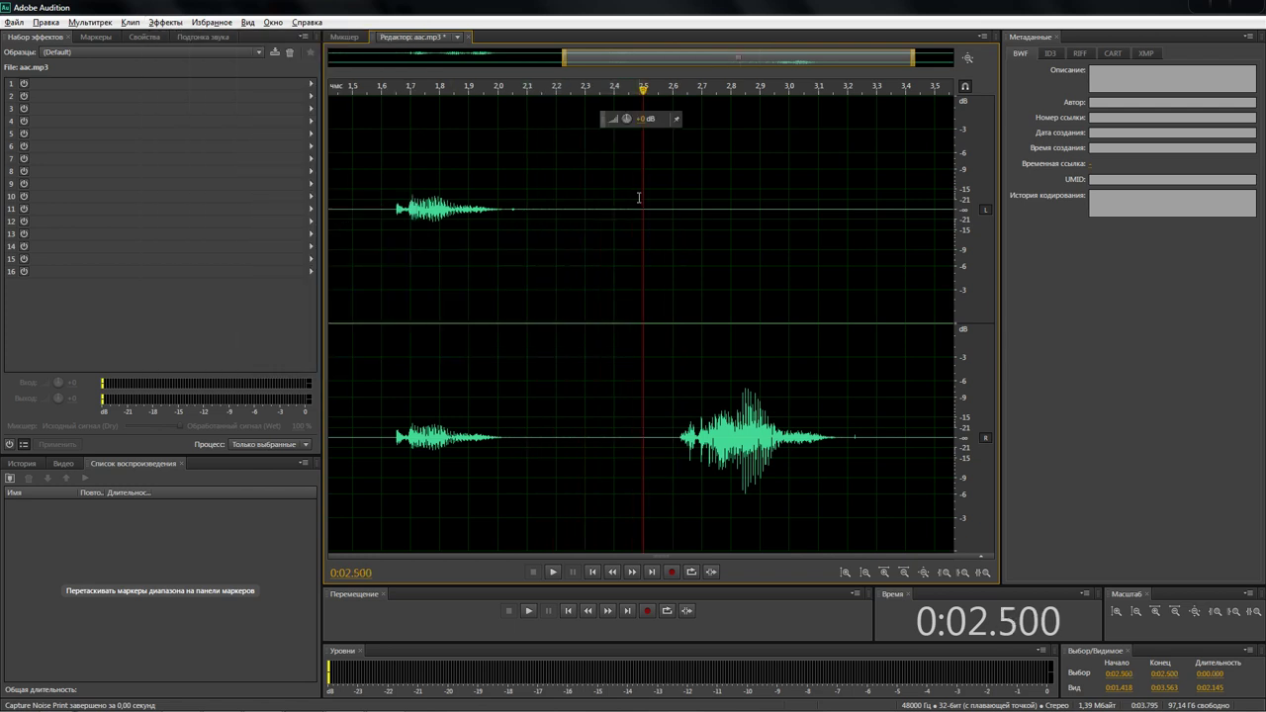
{"action": "scroll", "coordinate": [551, 257], "scroll_direction": "down", "scroll_amount": 3}
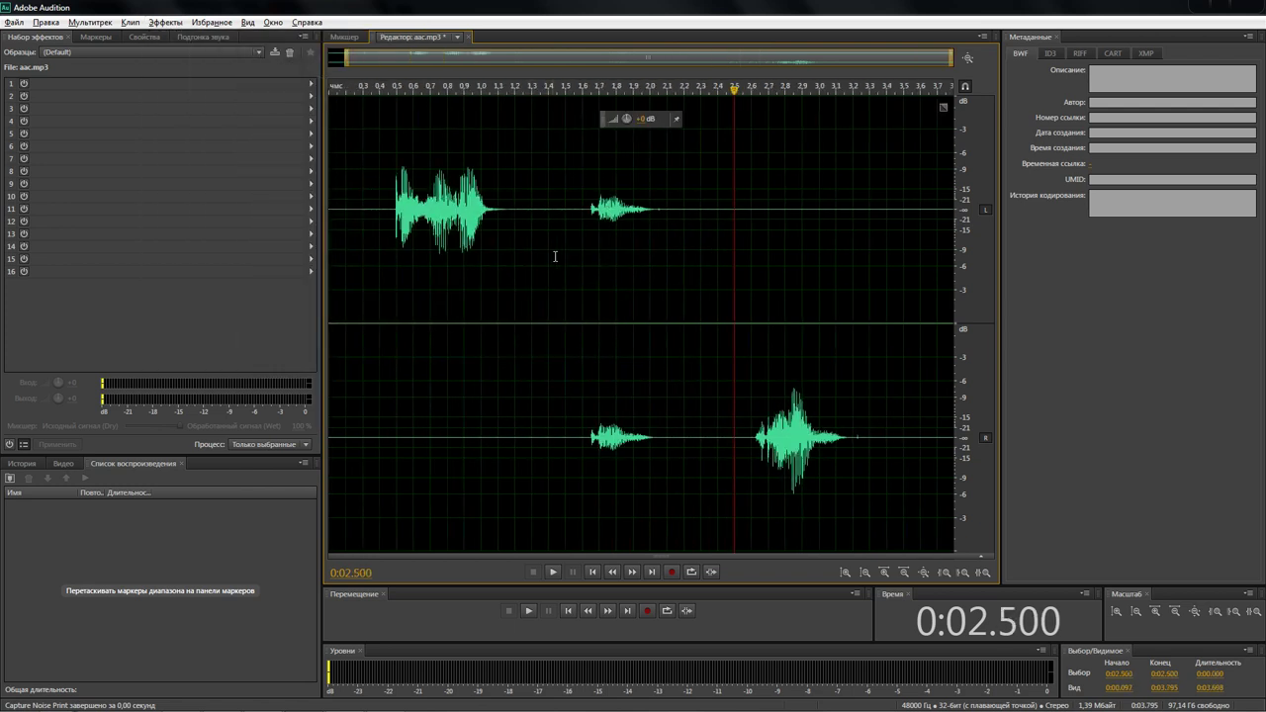
{"action": "left_click", "coordinate": [165, 21]}
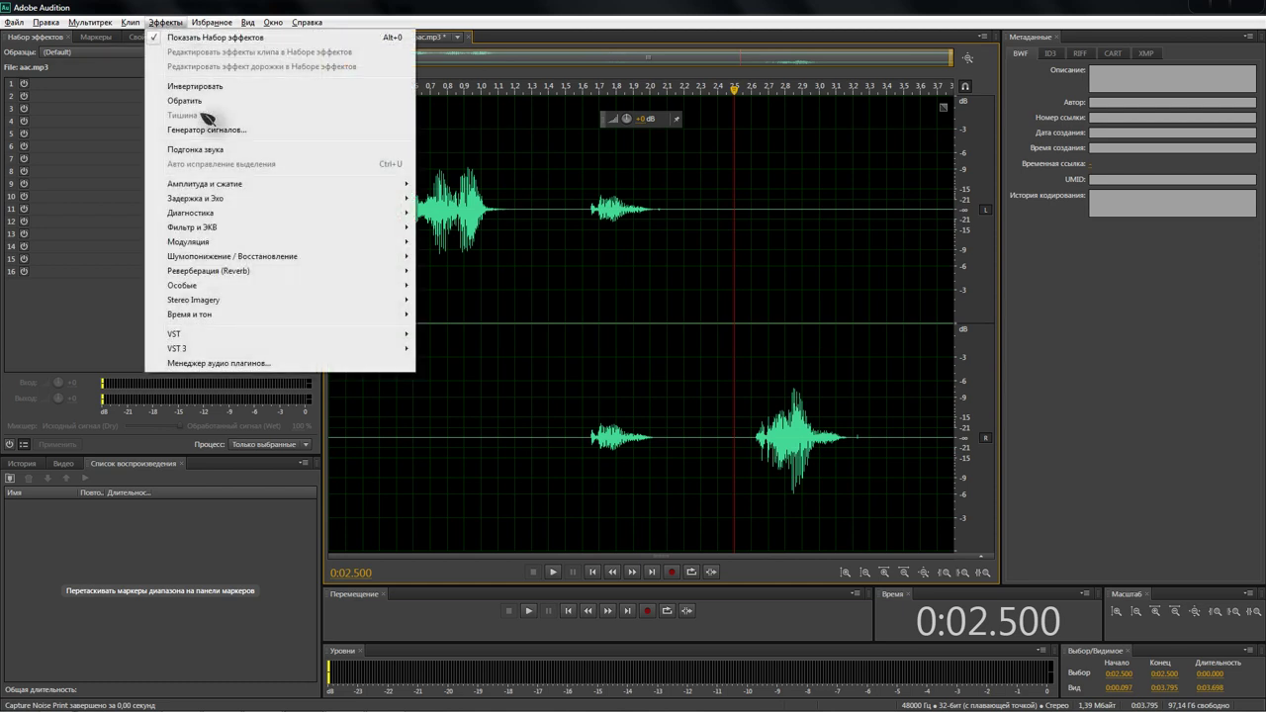
{"action": "mouse_move", "coordinate": [396, 257]}
{"action": "left_click", "coordinate": [466, 278]}
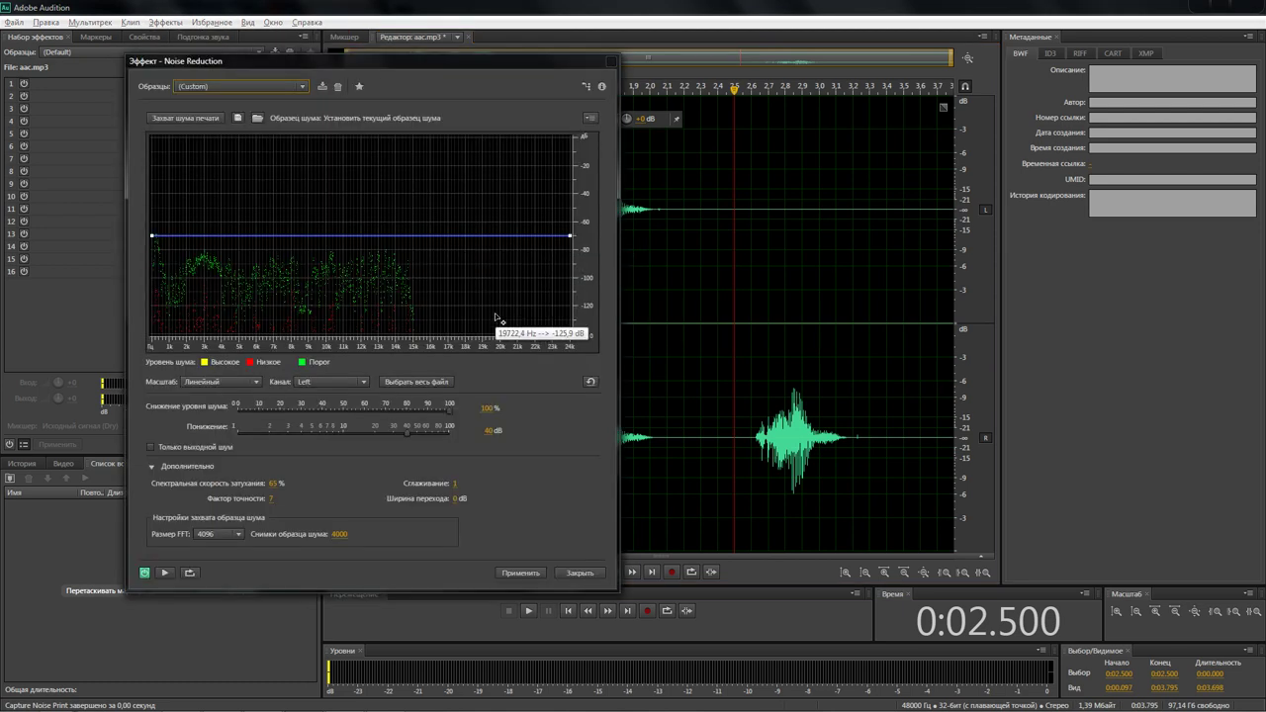
{"action": "left_click", "coordinate": [530, 576]}
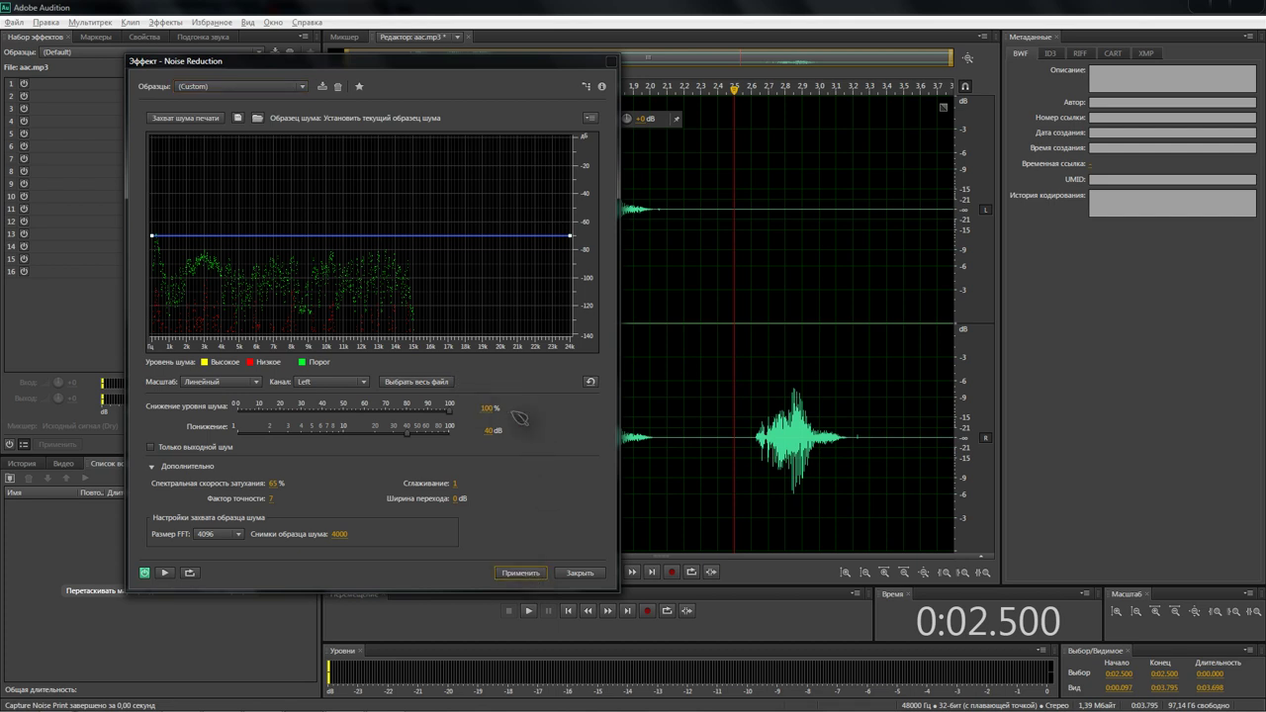
{"action": "left_click", "coordinate": [522, 573]}
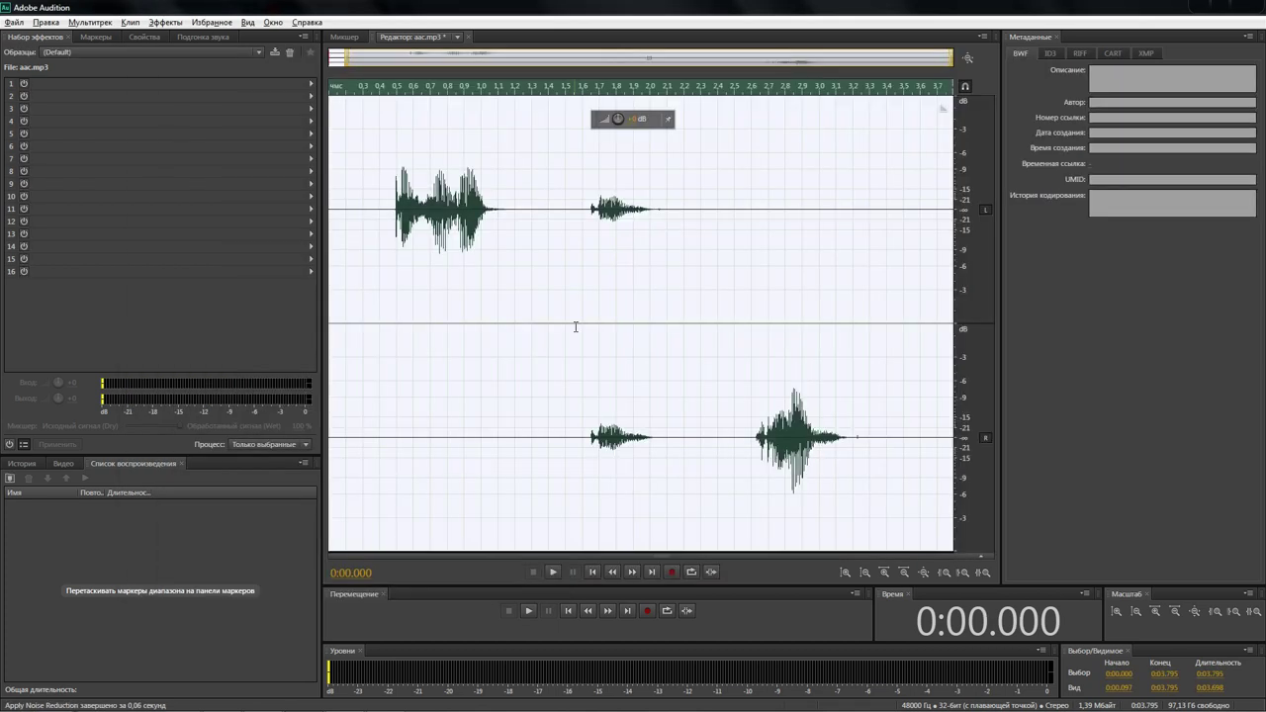
Clear the selection and play the noise-reduced file from 0.100 s
{"action": "left_click", "coordinate": [356, 211]}
{"action": "left_click", "coordinate": [335, 198]}
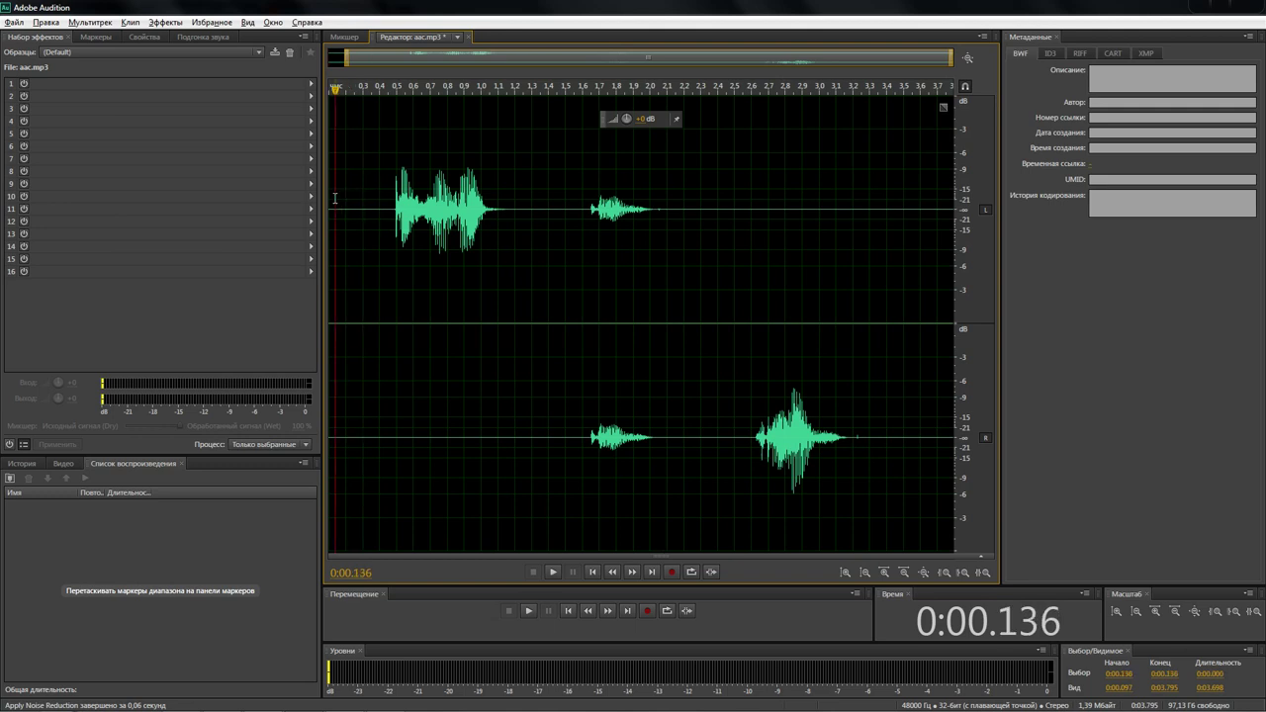
{"action": "left_click", "coordinate": [330, 197]}
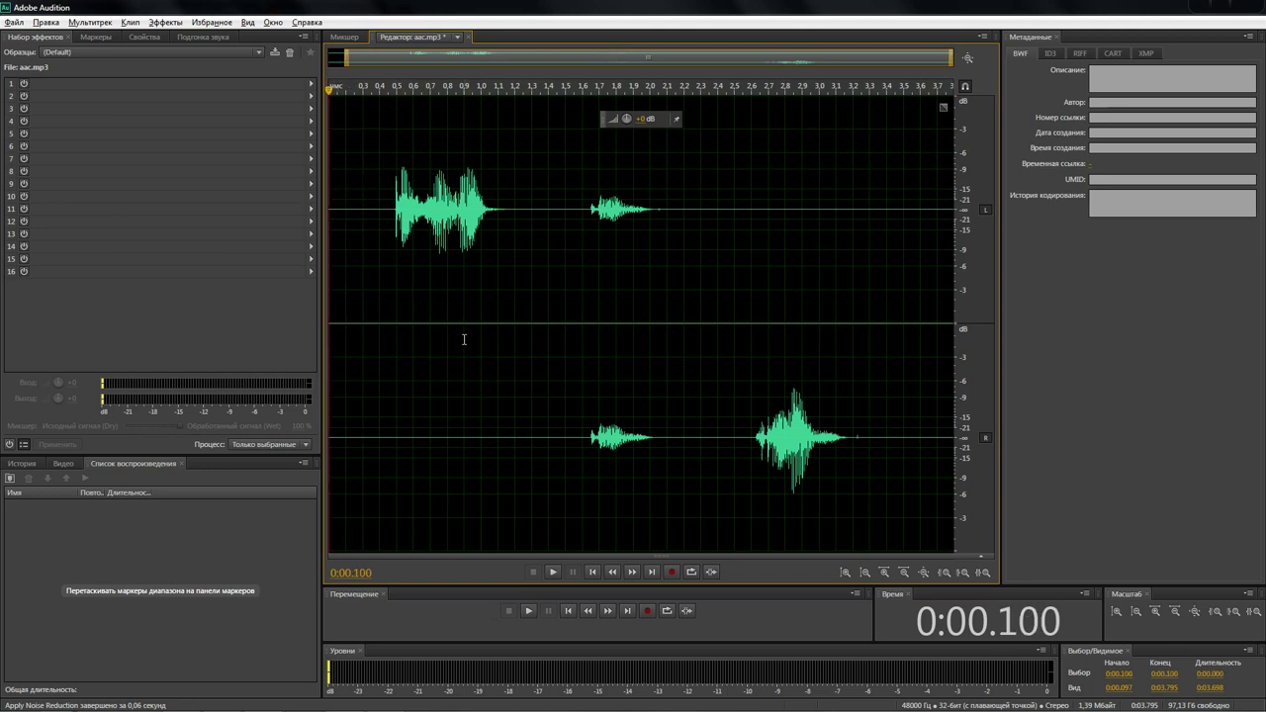
{"action": "left_click", "coordinate": [553, 574]}
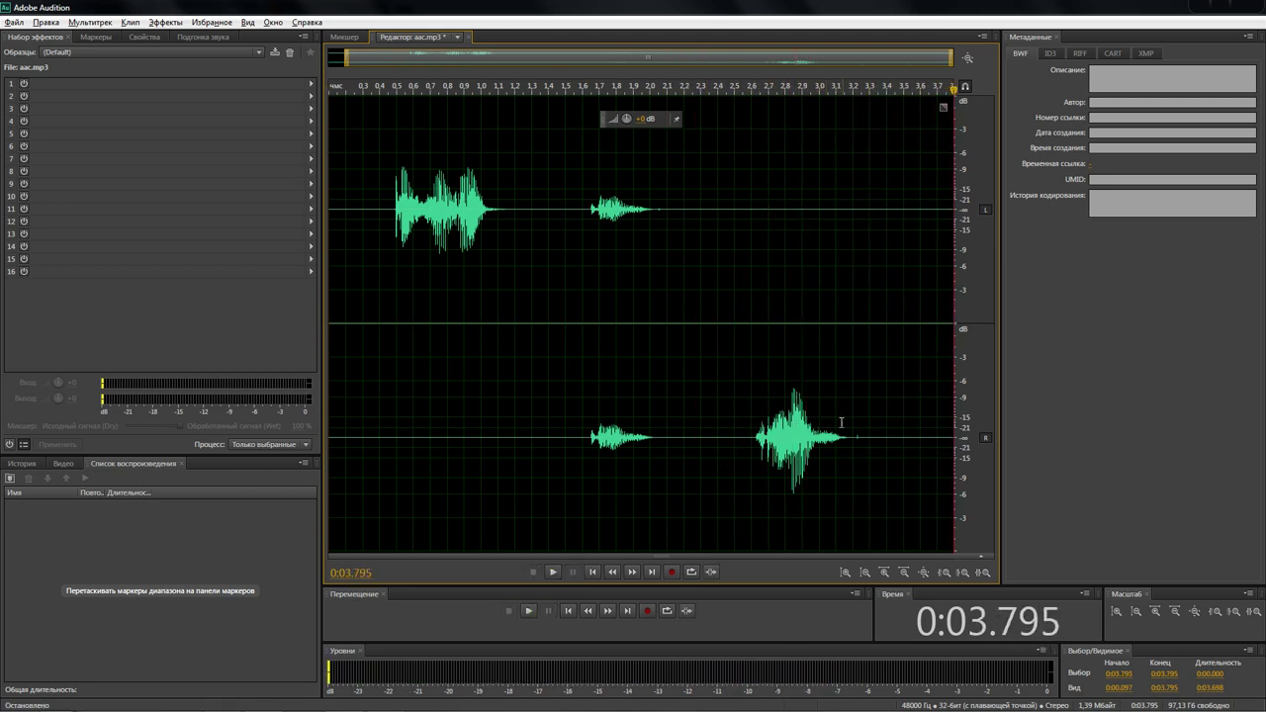
Silence the leftover noise after the right channel's final speech, from 3.200 s to 3.257 s
{"action": "left_click_drag", "start_coordinate": [863, 432], "coordinate": [854, 432]}
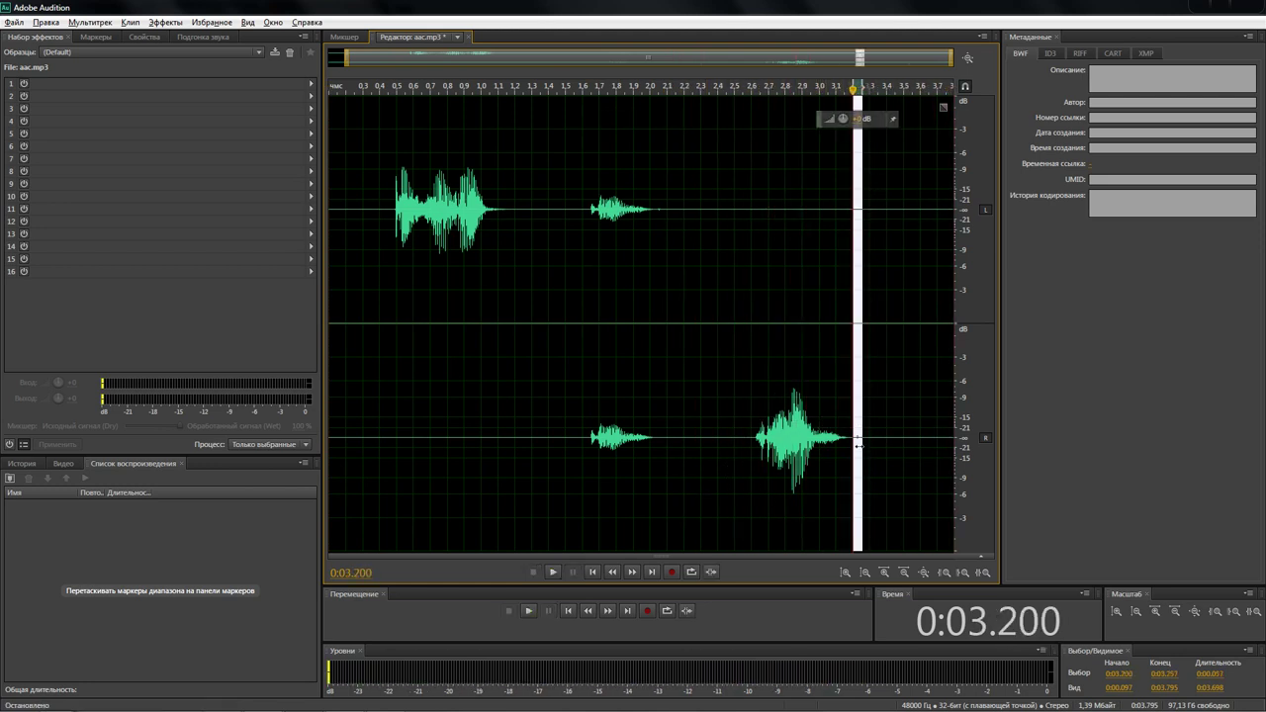
{"action": "right_click", "coordinate": [858, 439]}
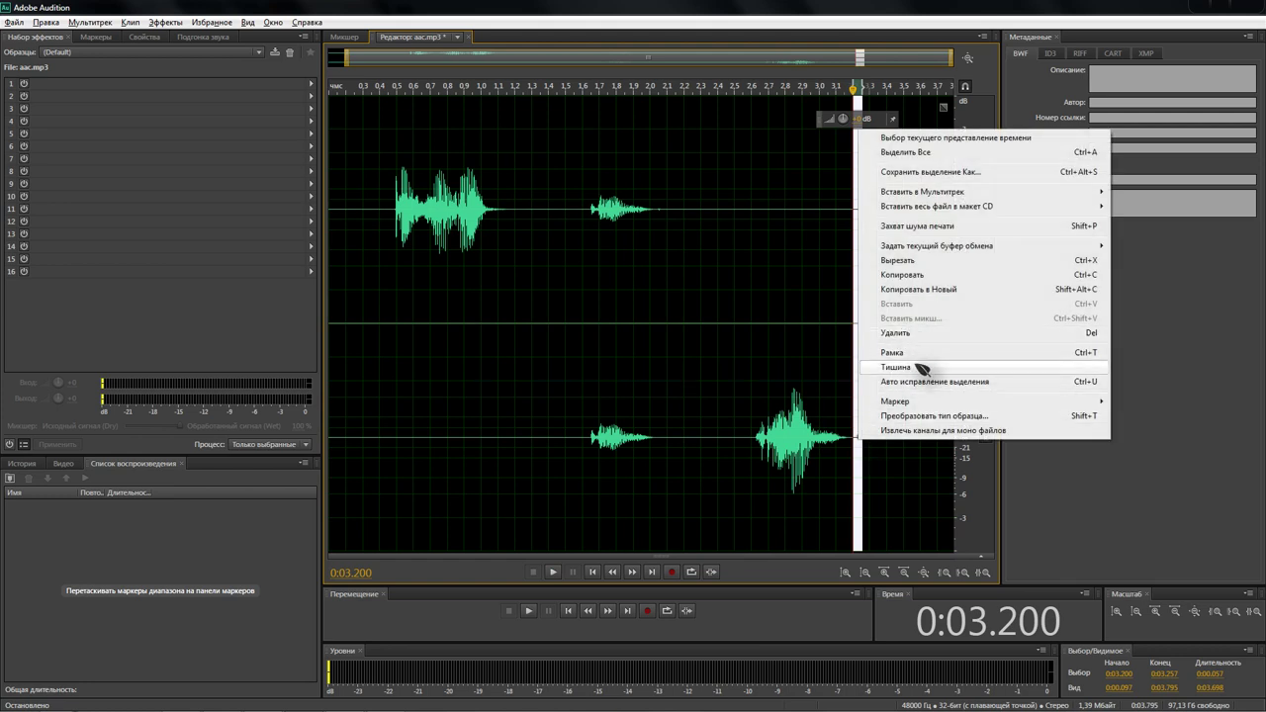
{"action": "left_click", "coordinate": [904, 366]}
Silence the leftover noise from 2.036 s to 2.100 s and play the file from 0.100 s
{"action": "left_click_drag", "start_coordinate": [667, 213], "coordinate": [656, 209]}
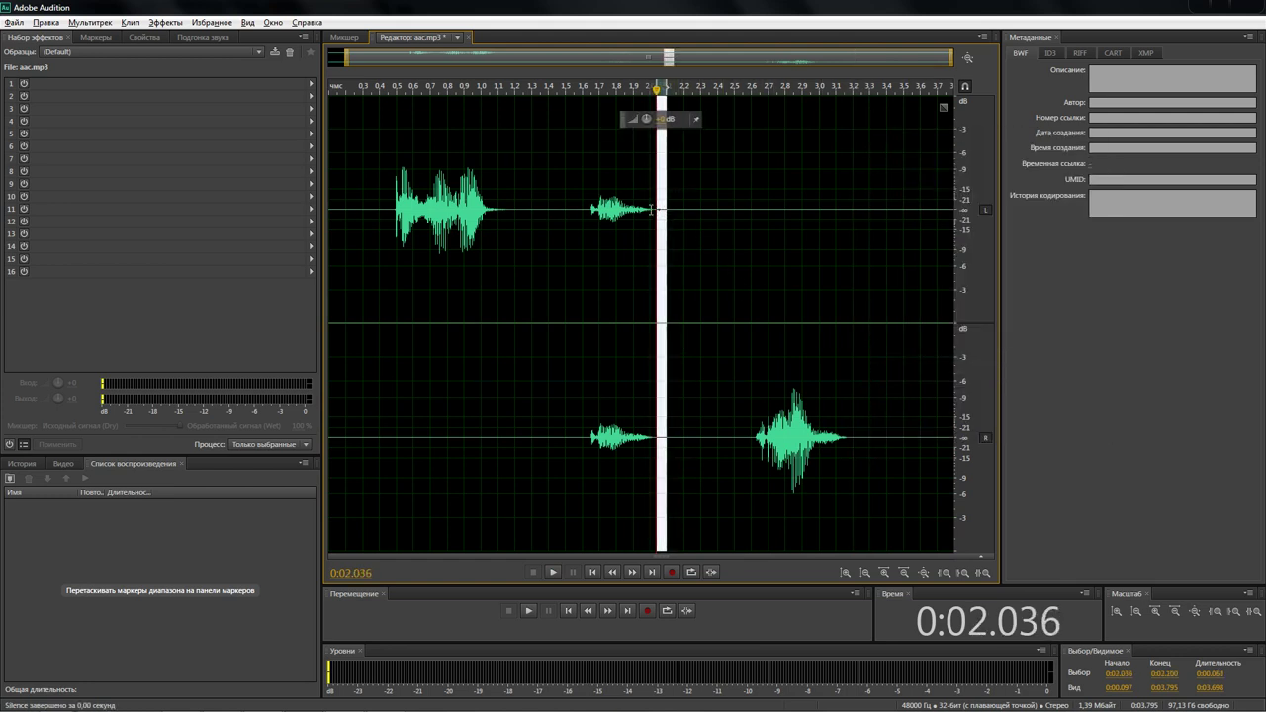
{"action": "right_click", "coordinate": [661, 204]}
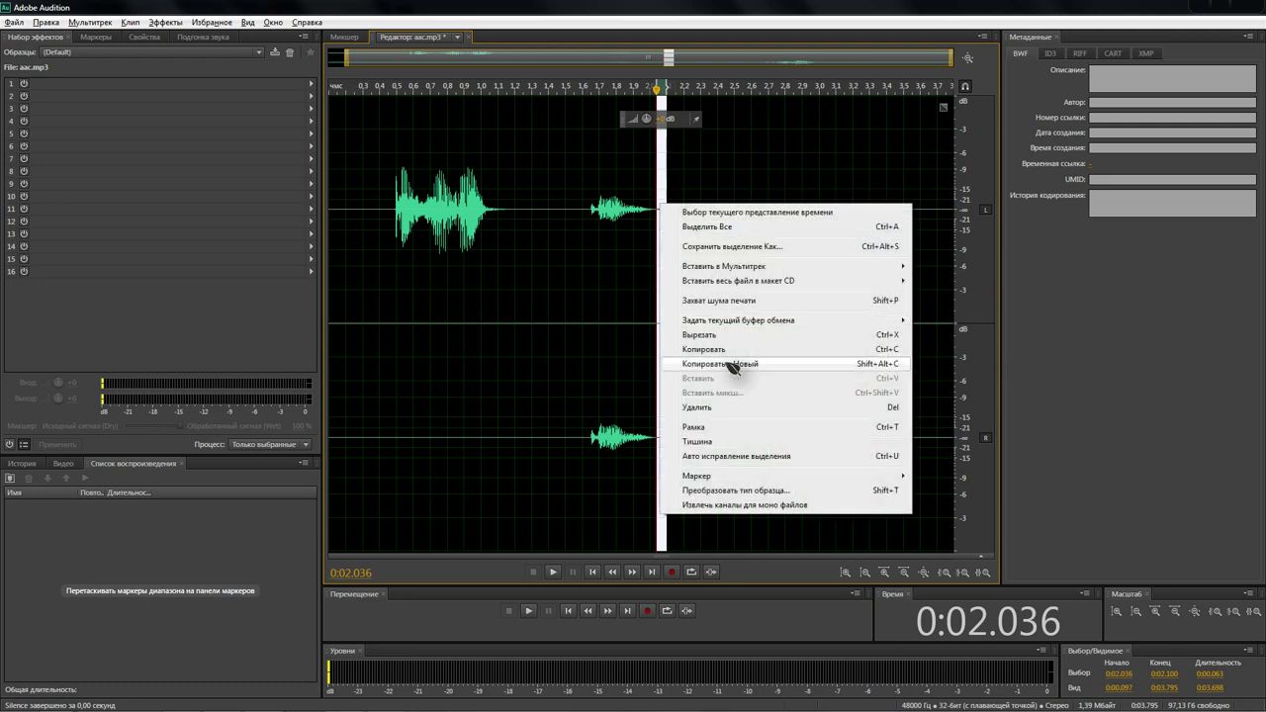
{"action": "left_click", "coordinate": [721, 444]}
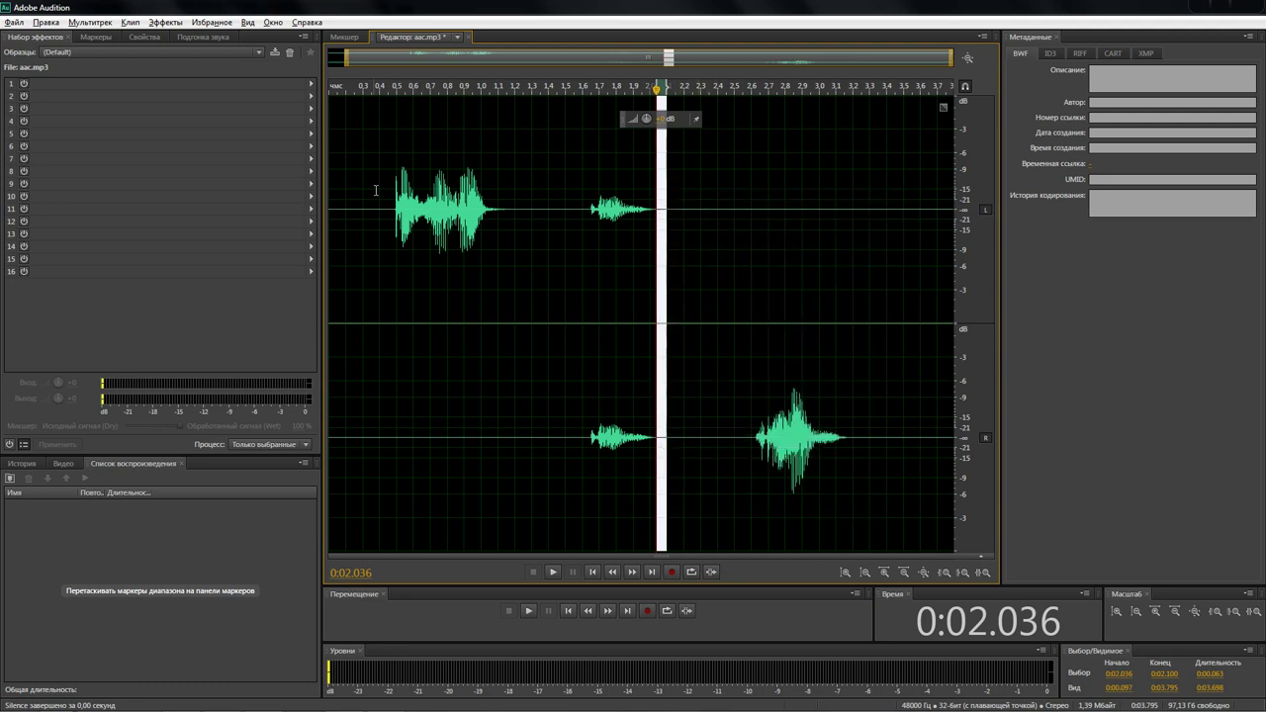
{"action": "left_click", "coordinate": [332, 182]}
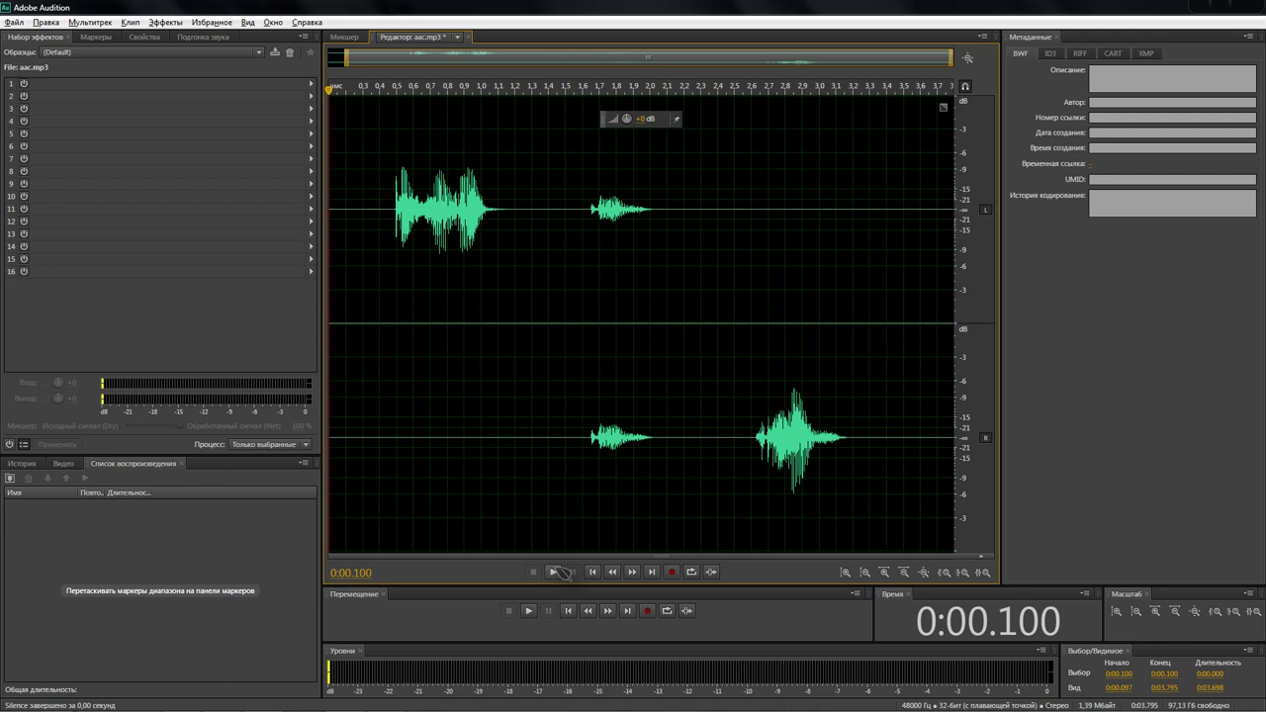
{"action": "left_click", "coordinate": [556, 572]}
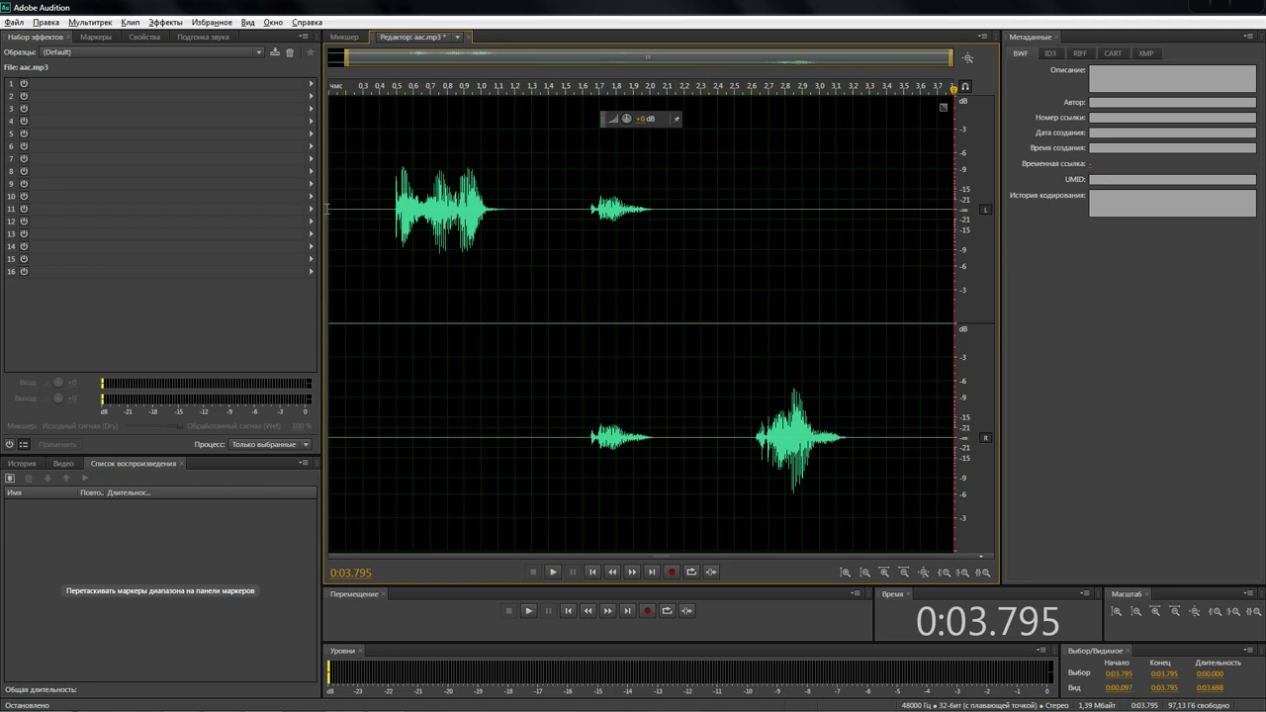
Mark the right channel's quiet stretch from 0.537 s to 1.540 s with the left channel temporarily disabled
{"action": "left_click_drag", "start_coordinate": [330, 211], "coordinate": [396, 228]}
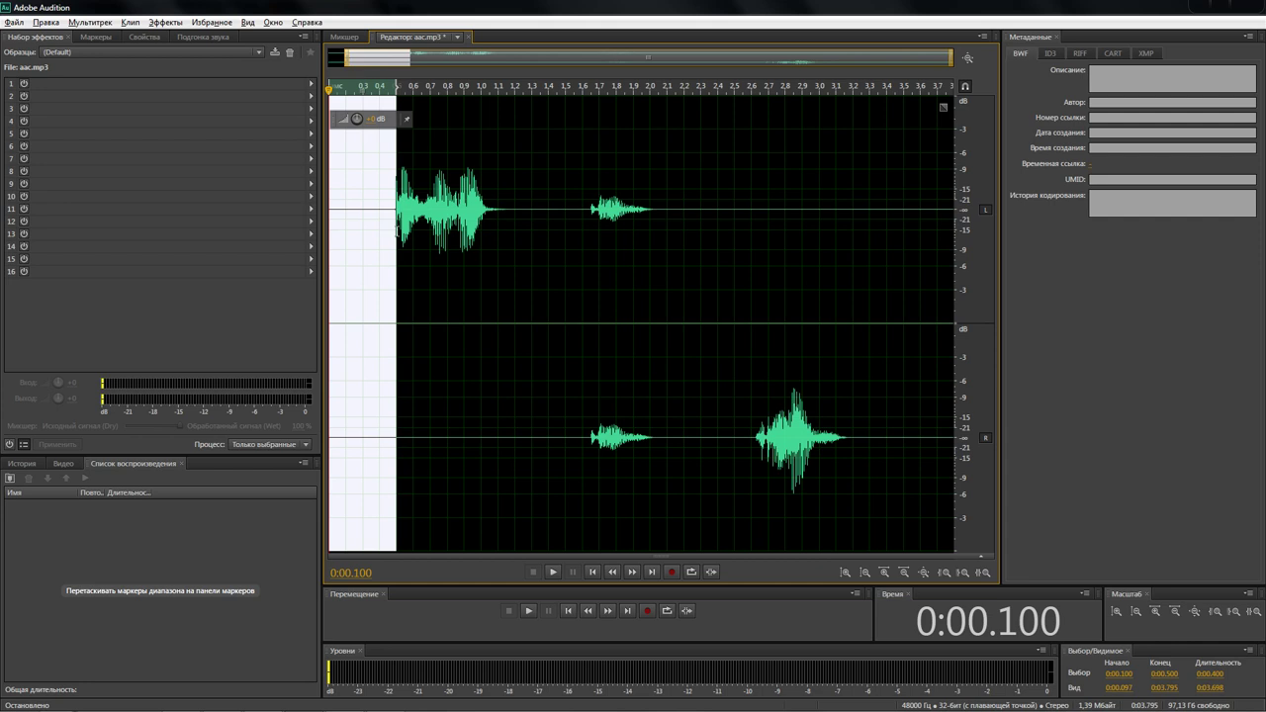
{"action": "left_click", "coordinate": [985, 210]}
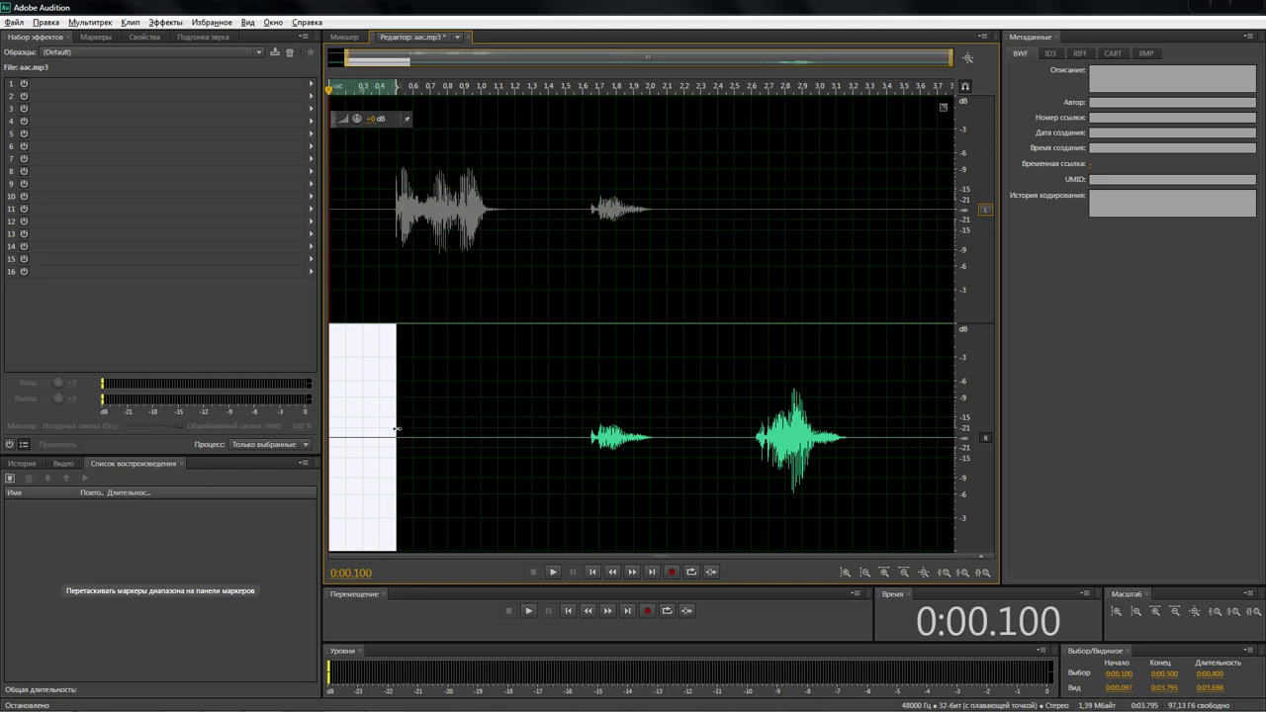
{"action": "left_click_drag", "start_coordinate": [403, 430], "coordinate": [571, 432]}
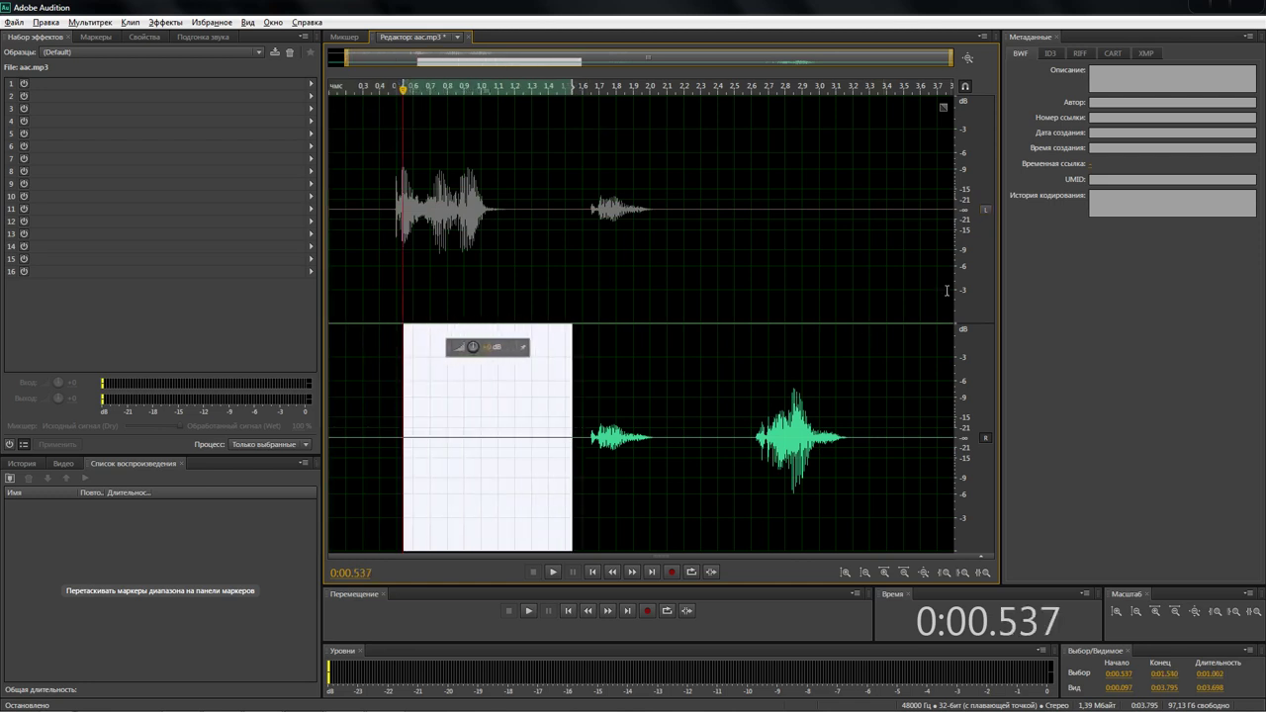
{"action": "left_click", "coordinate": [985, 209]}
Examine the quiet stretches around the speech, focusing on the tail of the left channel's first phrase between about 1.06 s and 1.20 s
{"action": "left_click_drag", "start_coordinate": [668, 210], "coordinate": [930, 210]}
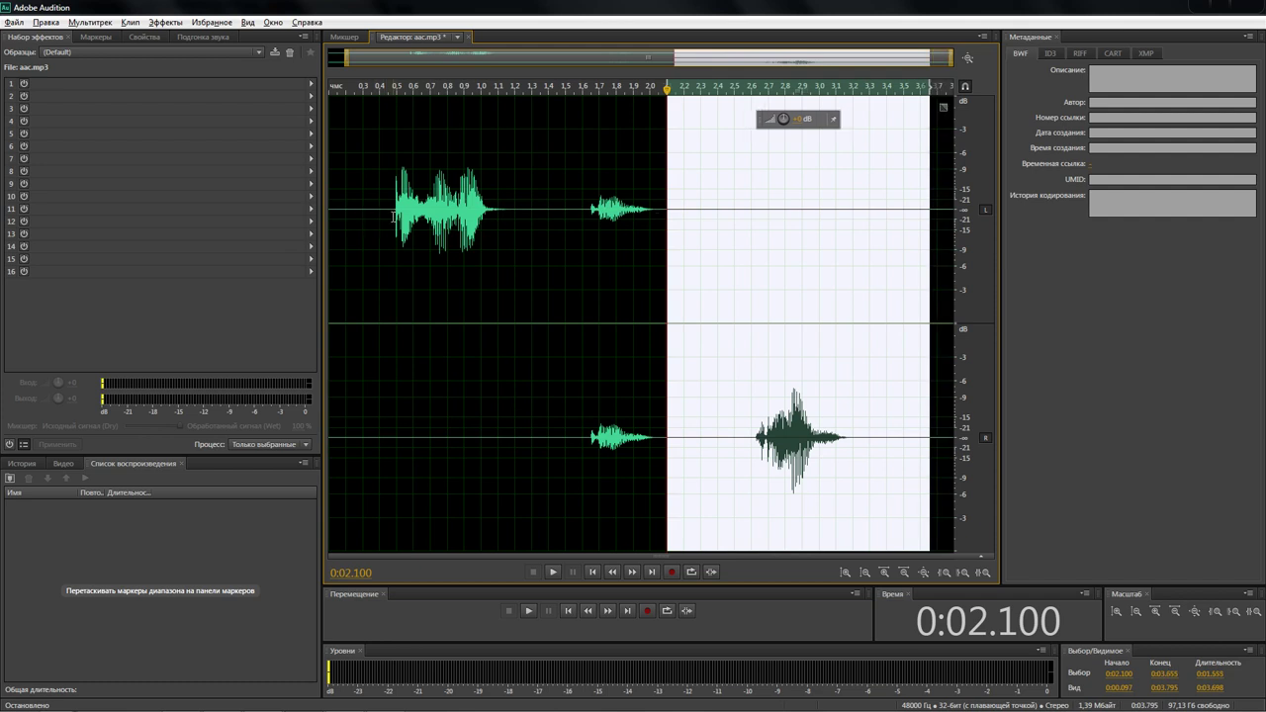
{"action": "left_click_drag", "start_coordinate": [394, 216], "coordinate": [330, 209]}
{"action": "left_click_drag", "start_coordinate": [548, 209], "coordinate": [950, 220]}
{"action": "left_click_drag", "start_coordinate": [387, 168], "coordinate": [491, 209]}
{"action": "left_click", "coordinate": [497, 207]}
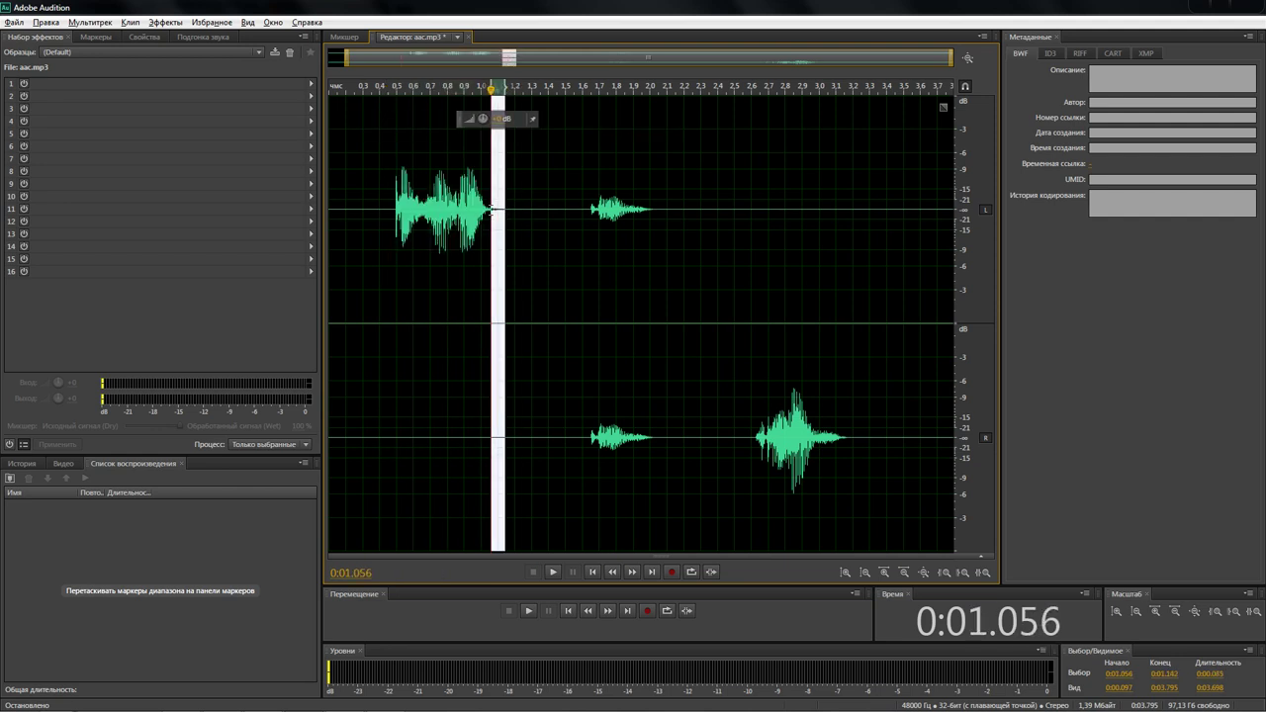
{"action": "left_click_drag", "start_coordinate": [387, 183], "coordinate": [491, 207]}
{"action": "left_click", "coordinate": [525, 209]}
{"action": "left_click", "coordinate": [512, 208]}
{"action": "left_click", "coordinate": [555, 573]}
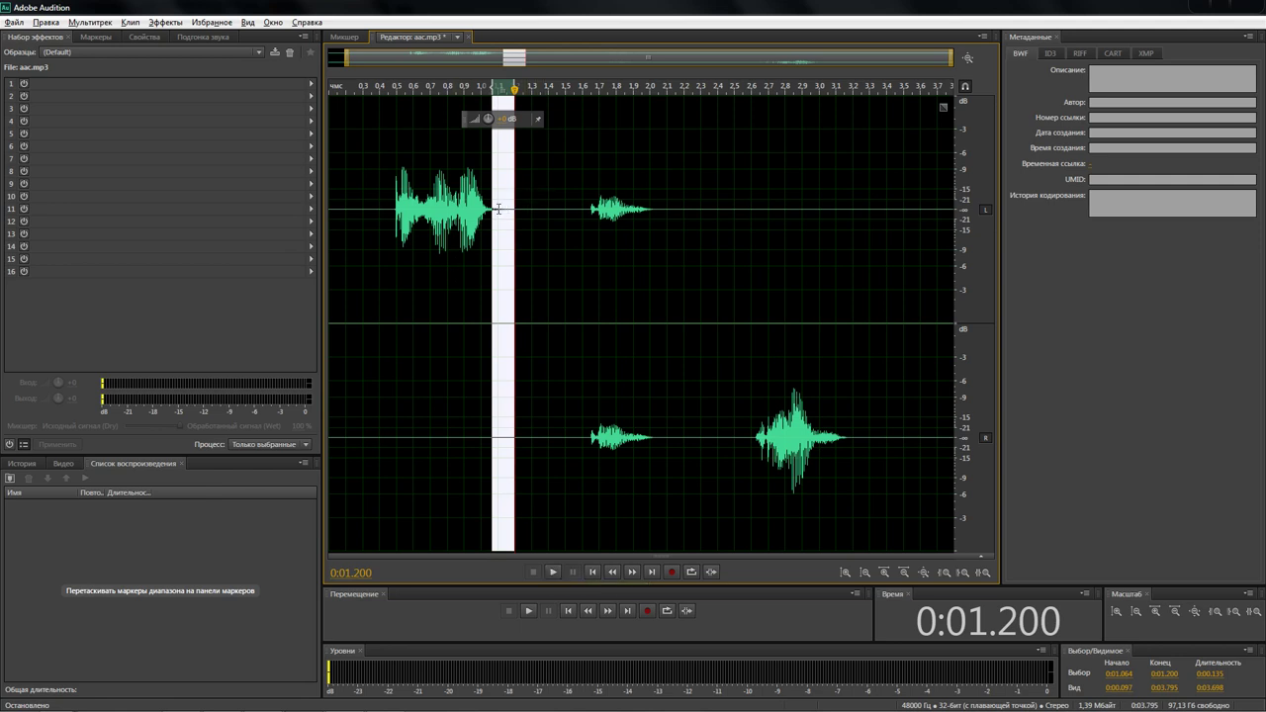
Capture a noise print from the stretch between 1.100 s and 1.200 s, just after the left channel's first phrase
{"action": "left_click", "coordinate": [526, 211]}
{"action": "left_click_drag", "start_coordinate": [523, 209], "coordinate": [501, 207]}
{"action": "right_click", "coordinate": [501, 208]}
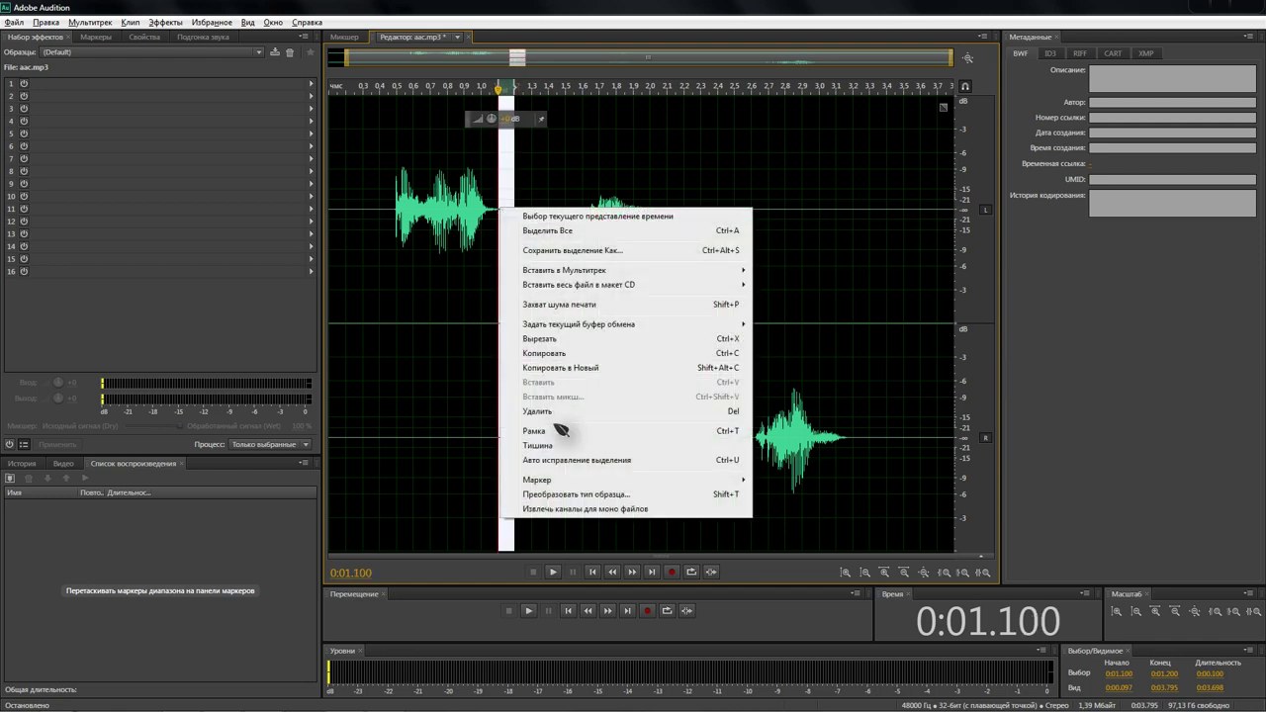
{"action": "left_click", "coordinate": [165, 22]}
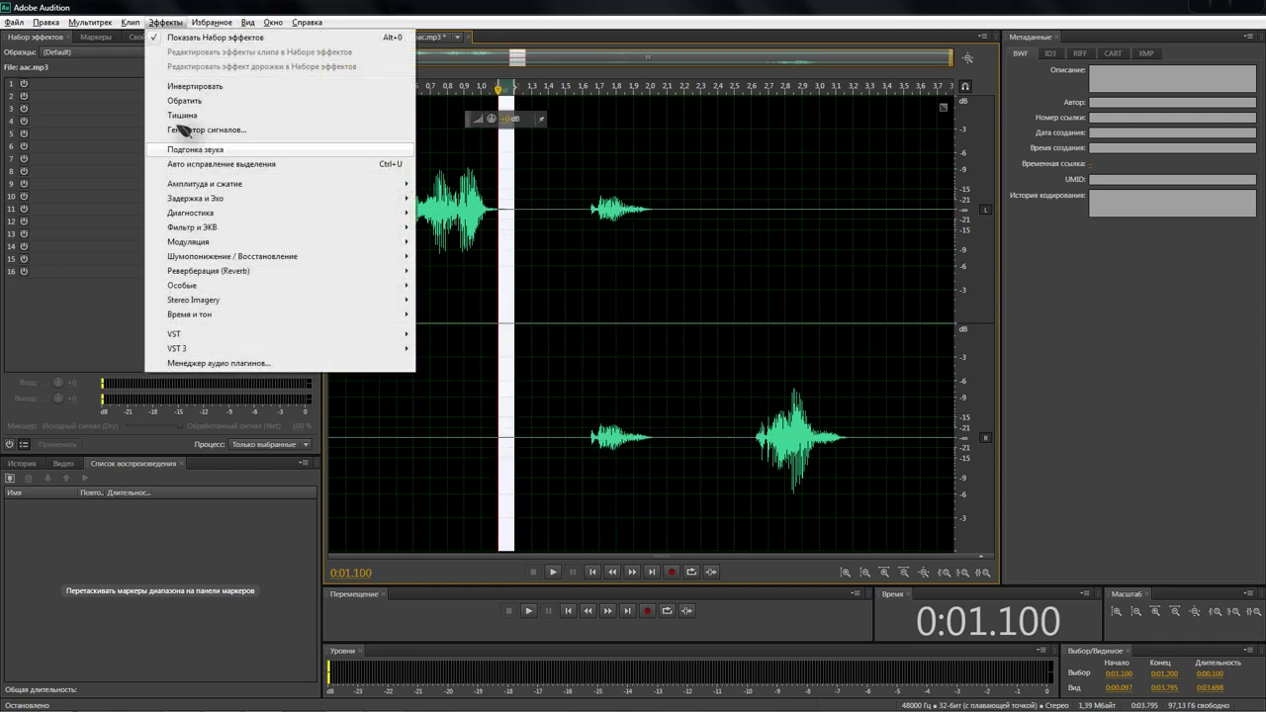
{"action": "mouse_move", "coordinate": [242, 260]}
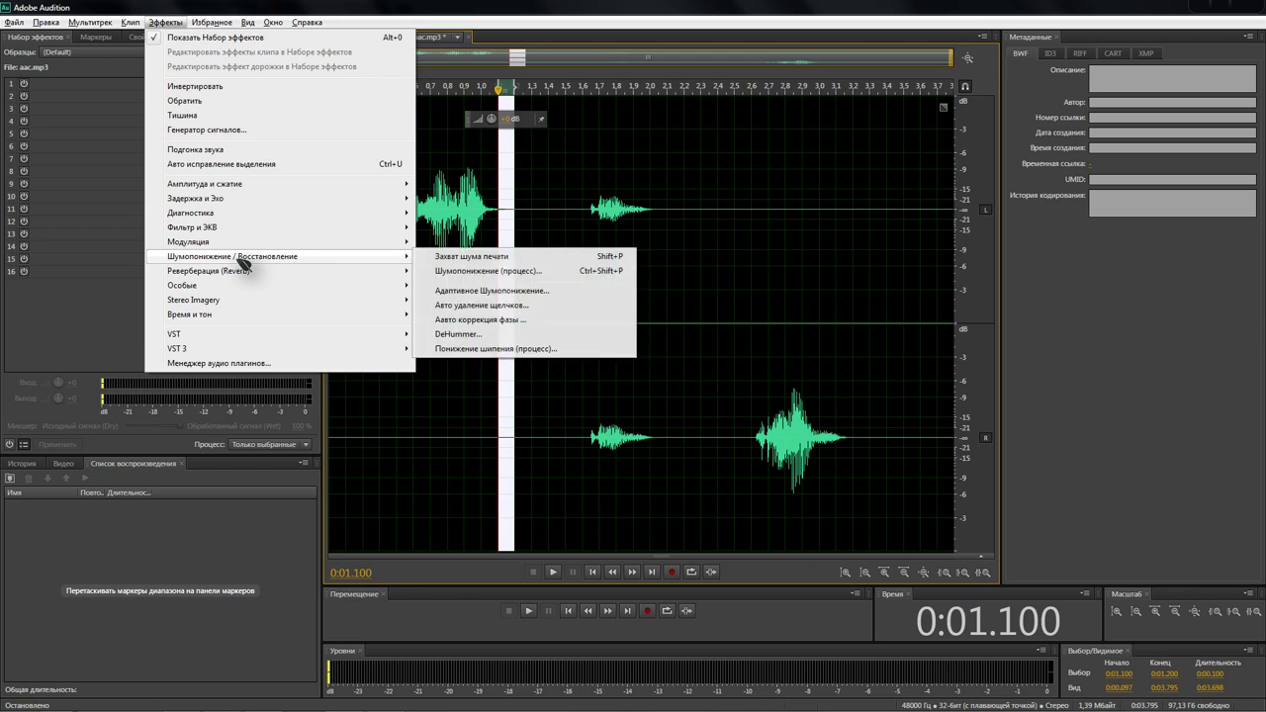
{"action": "left_click", "coordinate": [495, 256]}
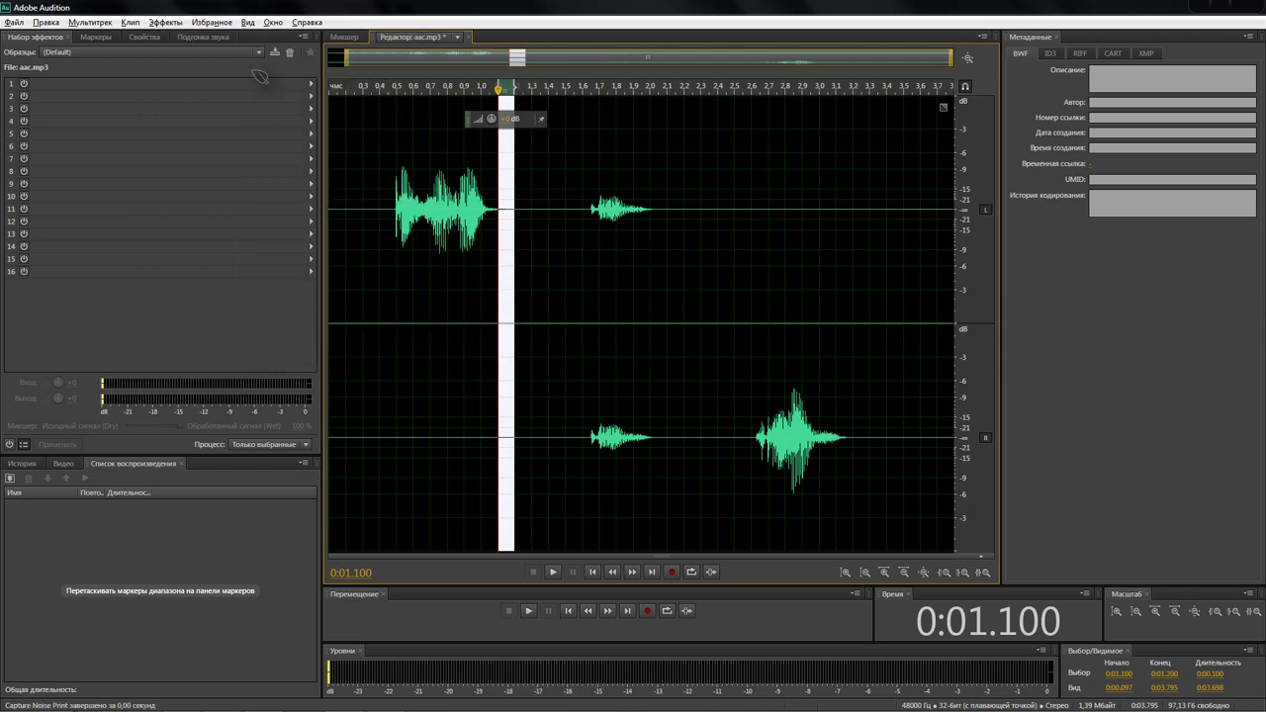
Clear the selection and apply Noise Reduction to the whole file using the noise print from after the first phrase
{"action": "left_click", "coordinate": [537, 192]}
{"action": "left_click", "coordinate": [161, 21]}
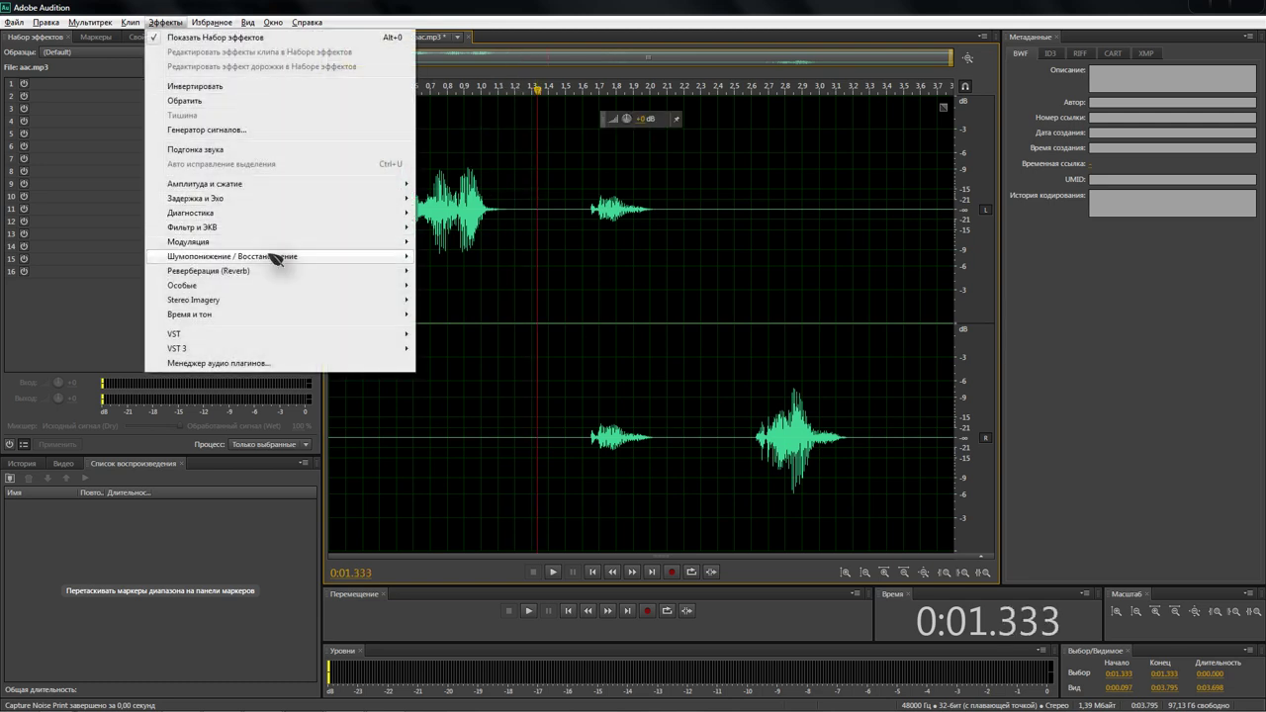
{"action": "mouse_move", "coordinate": [282, 260]}
{"action": "left_click", "coordinate": [482, 273]}
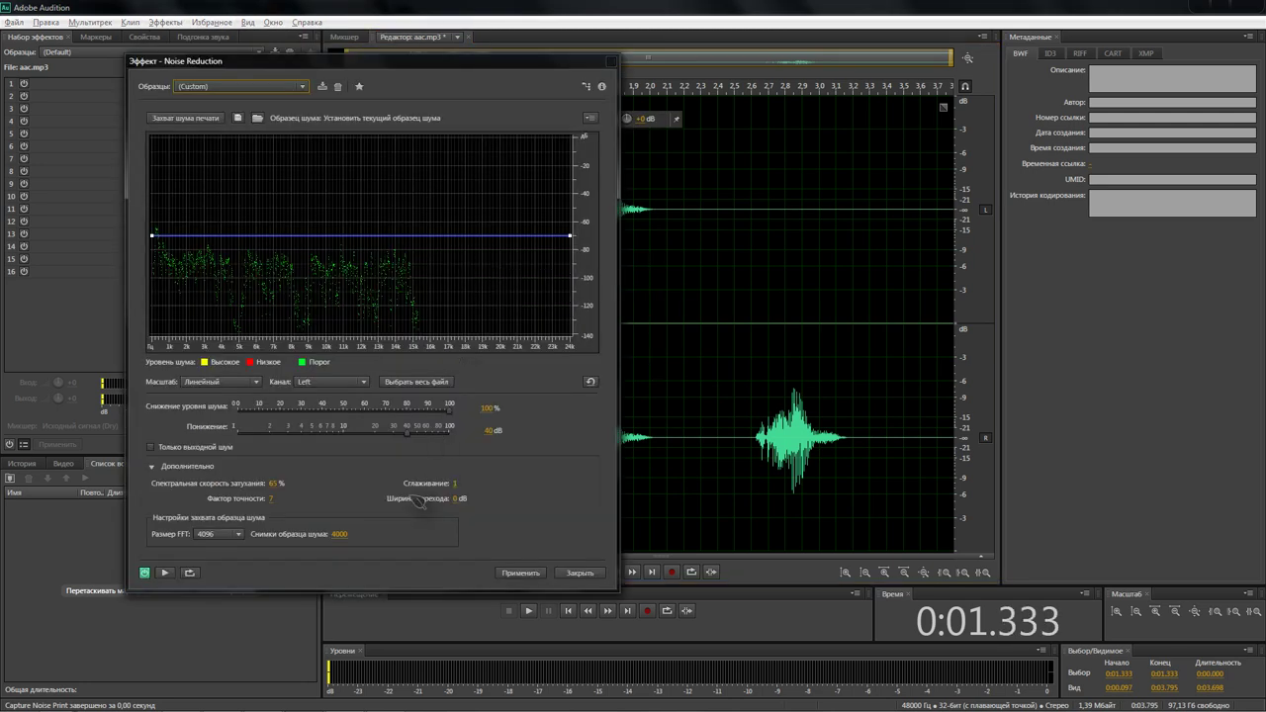
{"action": "left_click", "coordinate": [532, 574]}
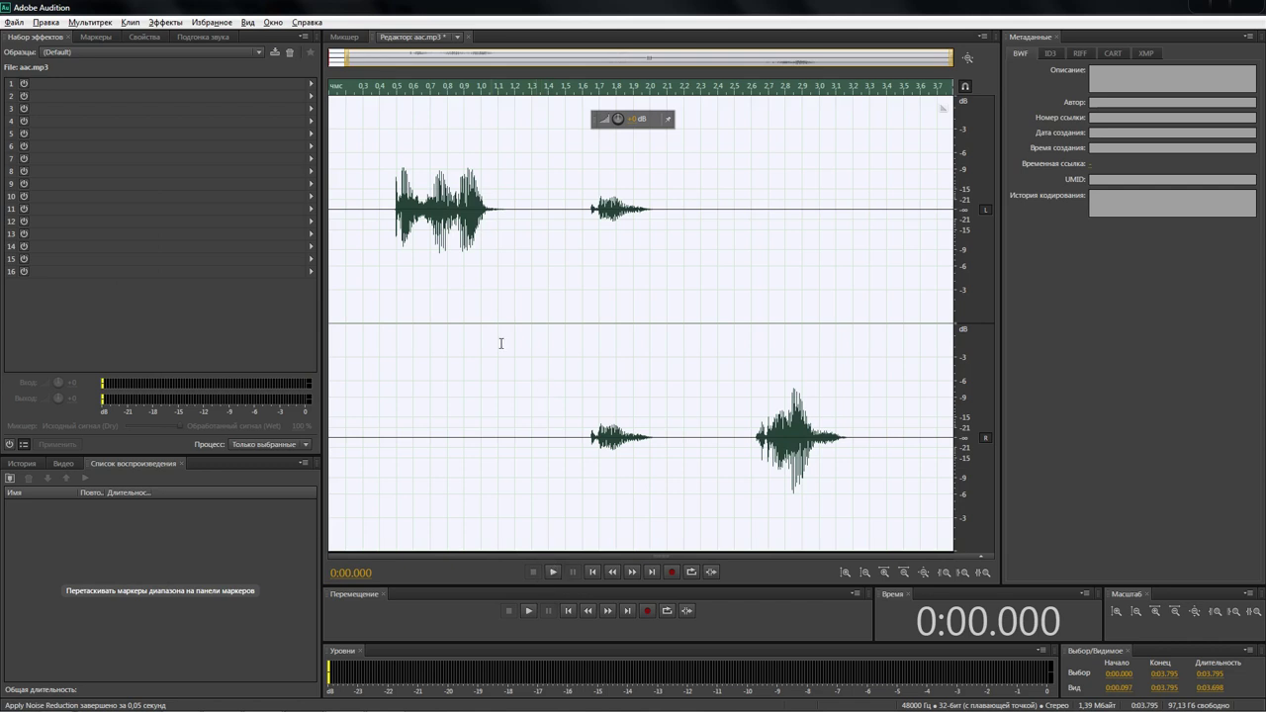
Clear the selection and play the processed file from 0.100 s
{"action": "left_click", "coordinate": [412, 289]}
{"action": "left_click", "coordinate": [330, 204]}
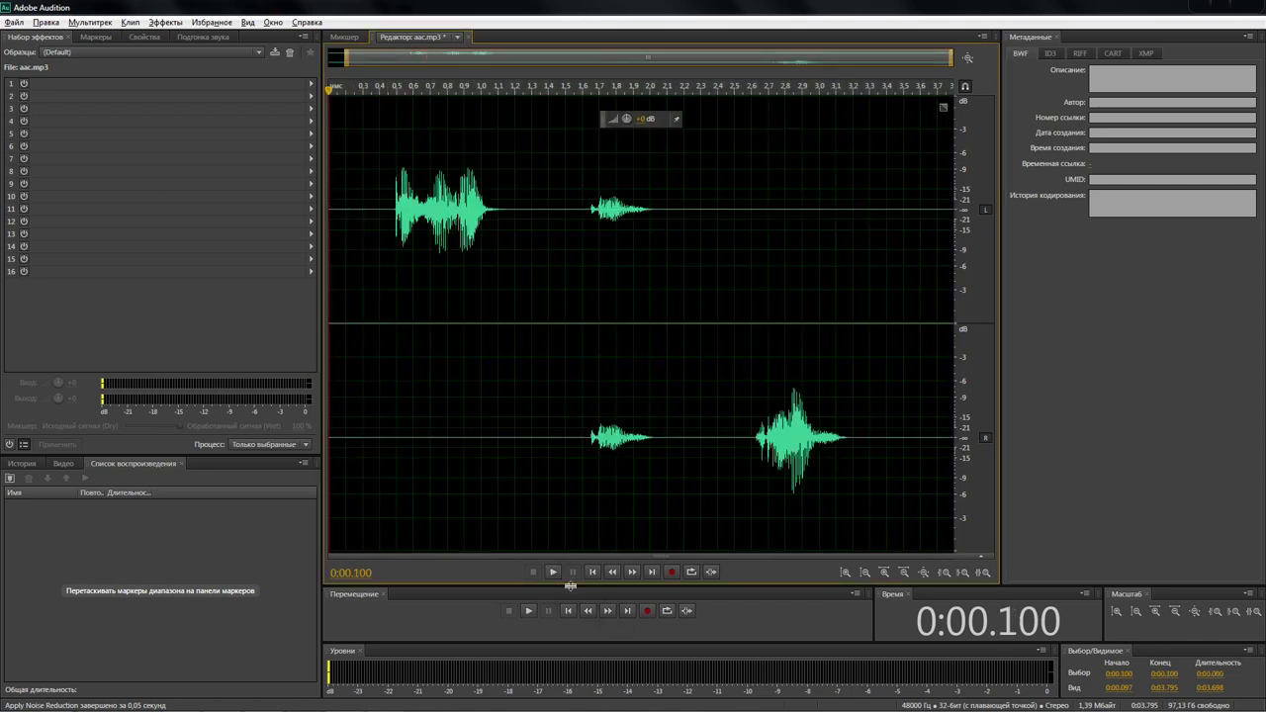
{"action": "left_click", "coordinate": [554, 573]}
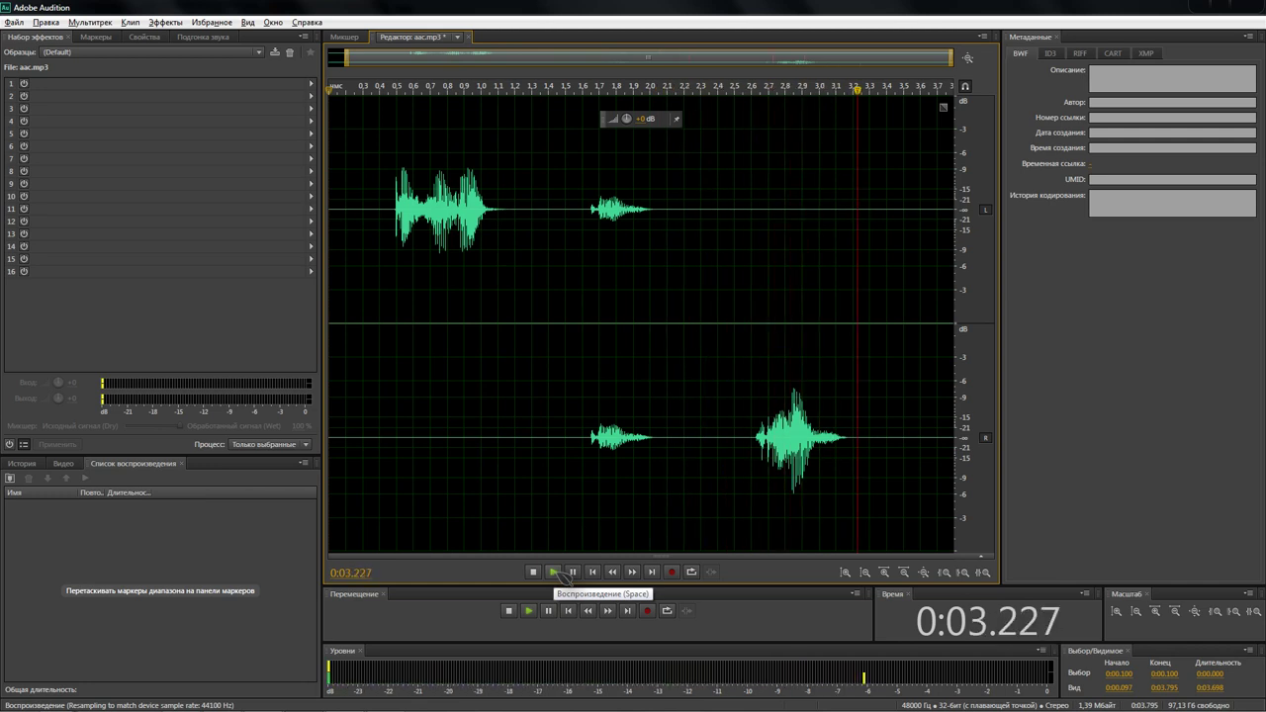
Silence the stretch after the left channel's first phrase, from 1.100 s to 1.267 s
{"action": "left_click_drag", "start_coordinate": [526, 210], "coordinate": [500, 209]}
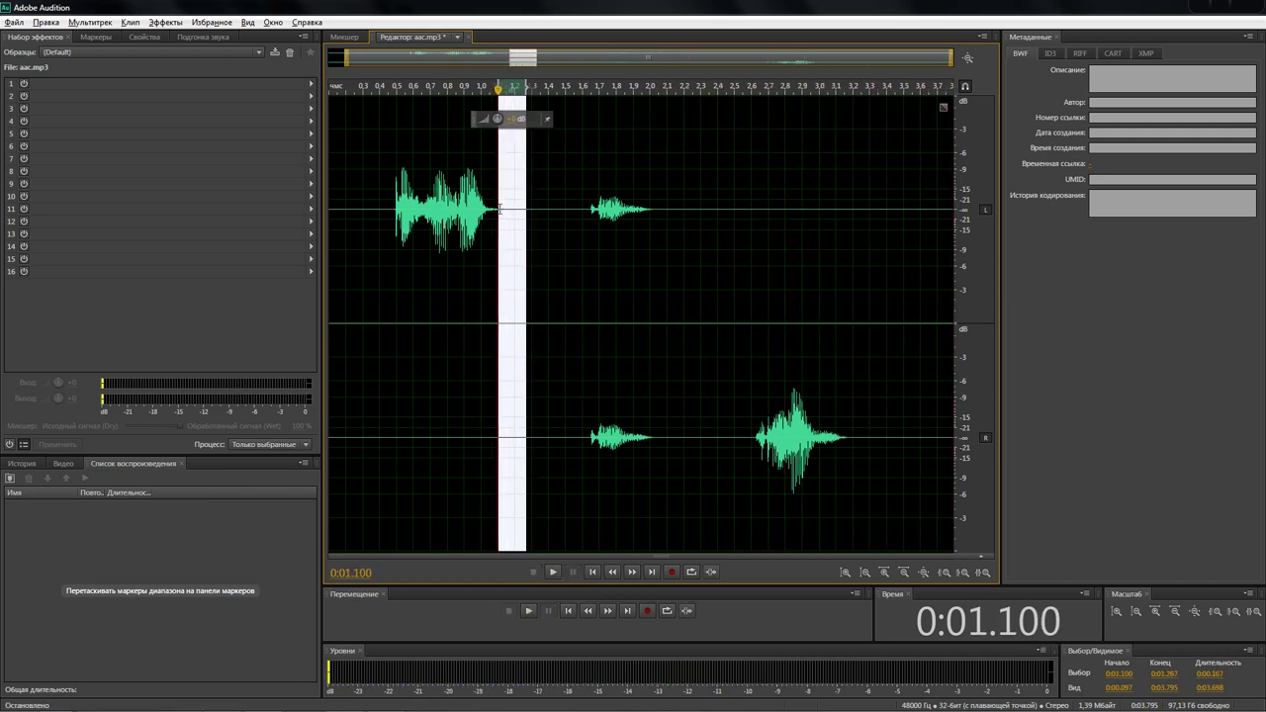
{"action": "right_click", "coordinate": [499, 209]}
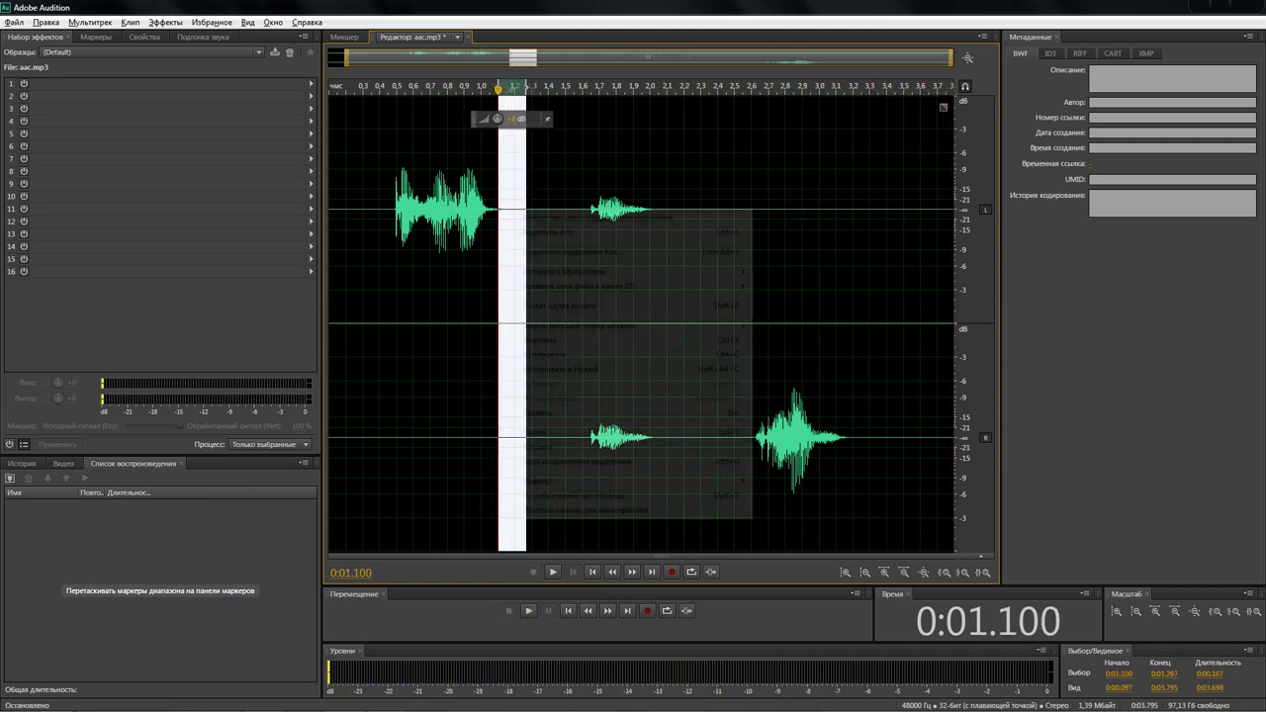
{"action": "left_click", "coordinate": [554, 446]}
Silence the stretch after the right channel's final speech, from 3.132 s to 3.300 s
{"action": "left_click_drag", "start_coordinate": [870, 406], "coordinate": [841, 404]}
{"action": "right_click", "coordinate": [861, 412]}
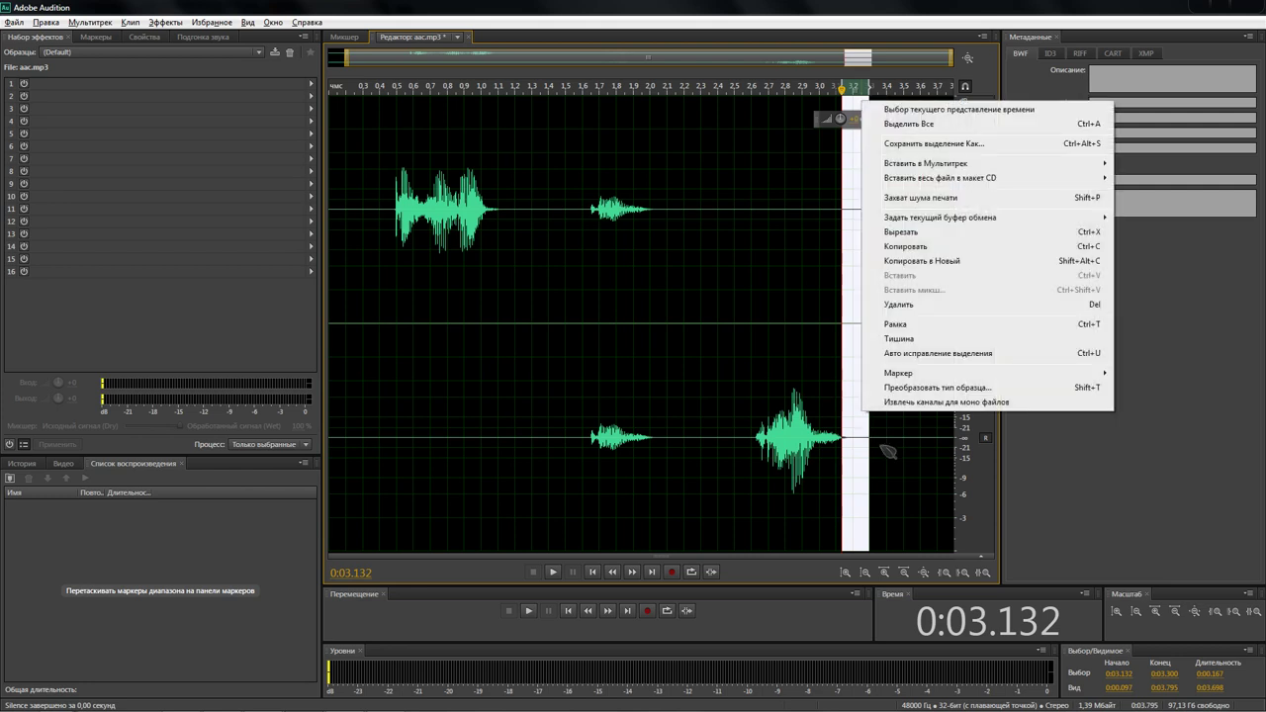
{"action": "left_click", "coordinate": [890, 339]}
Play the file from 0.100 s to check the silenced stretches
{"action": "left_click_drag", "start_coordinate": [363, 188], "coordinate": [956, 208]}
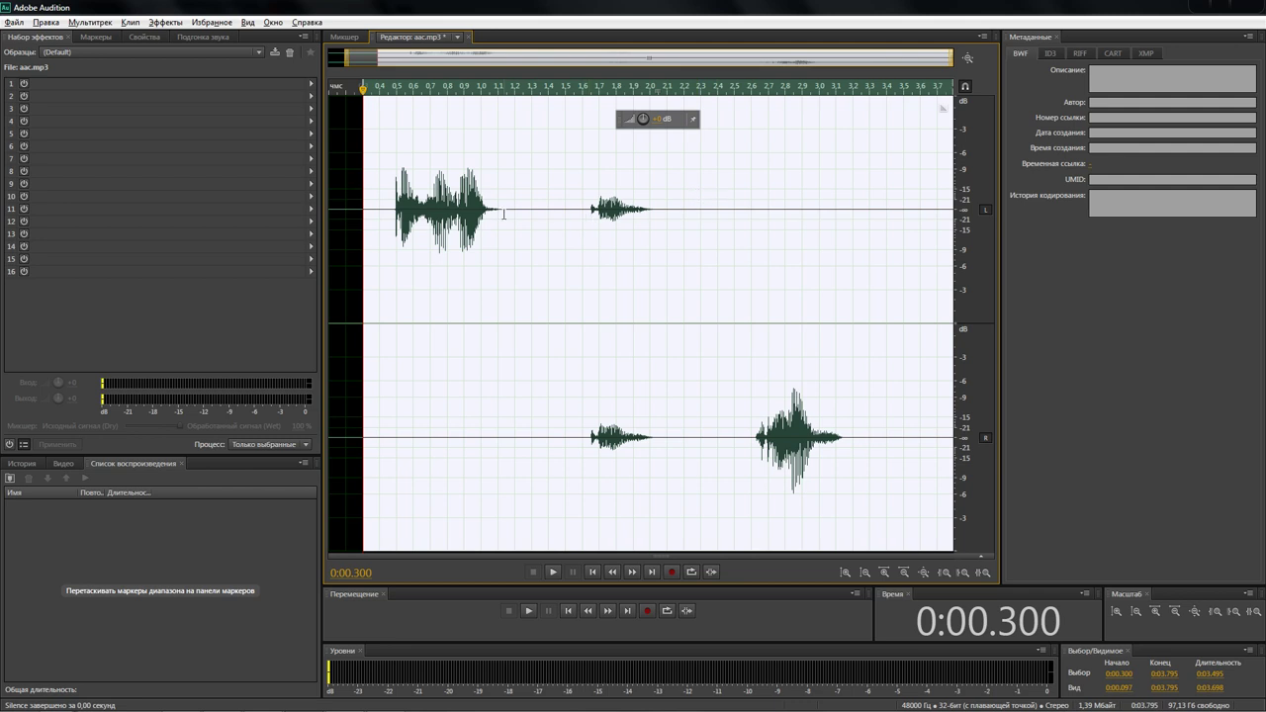
{"action": "left_click", "coordinate": [350, 181]}
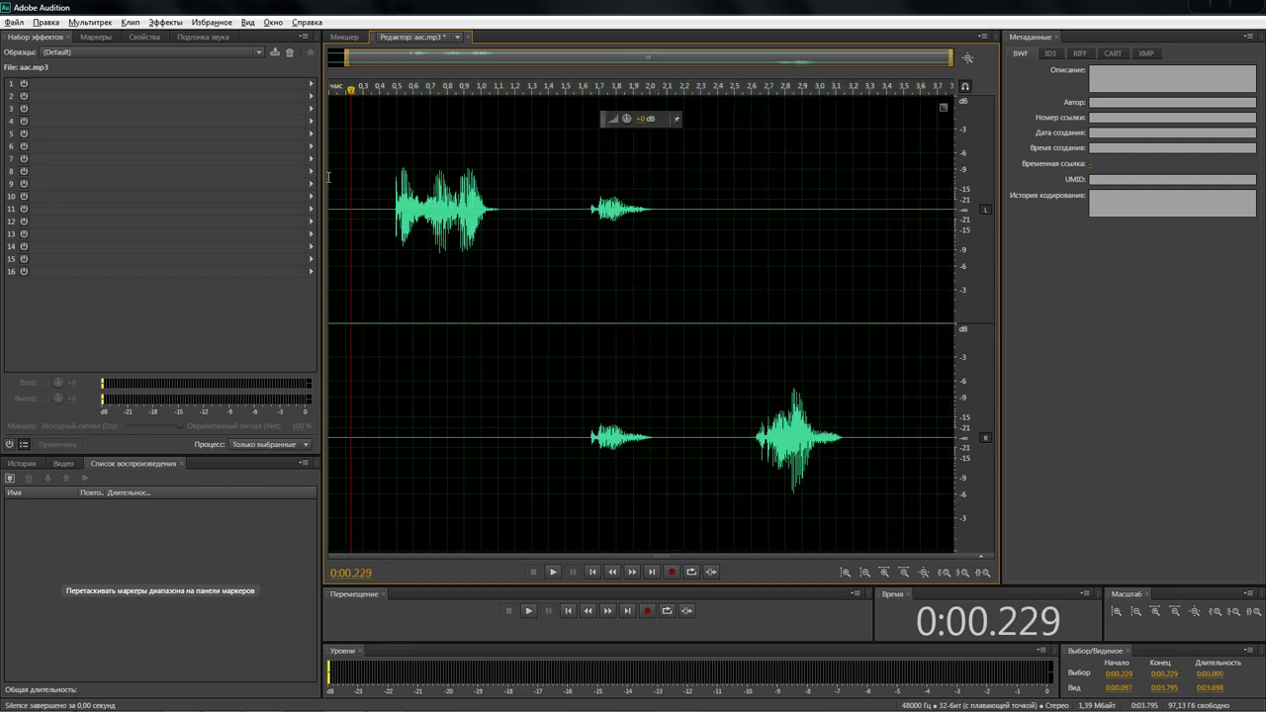
{"action": "left_click", "coordinate": [328, 178]}
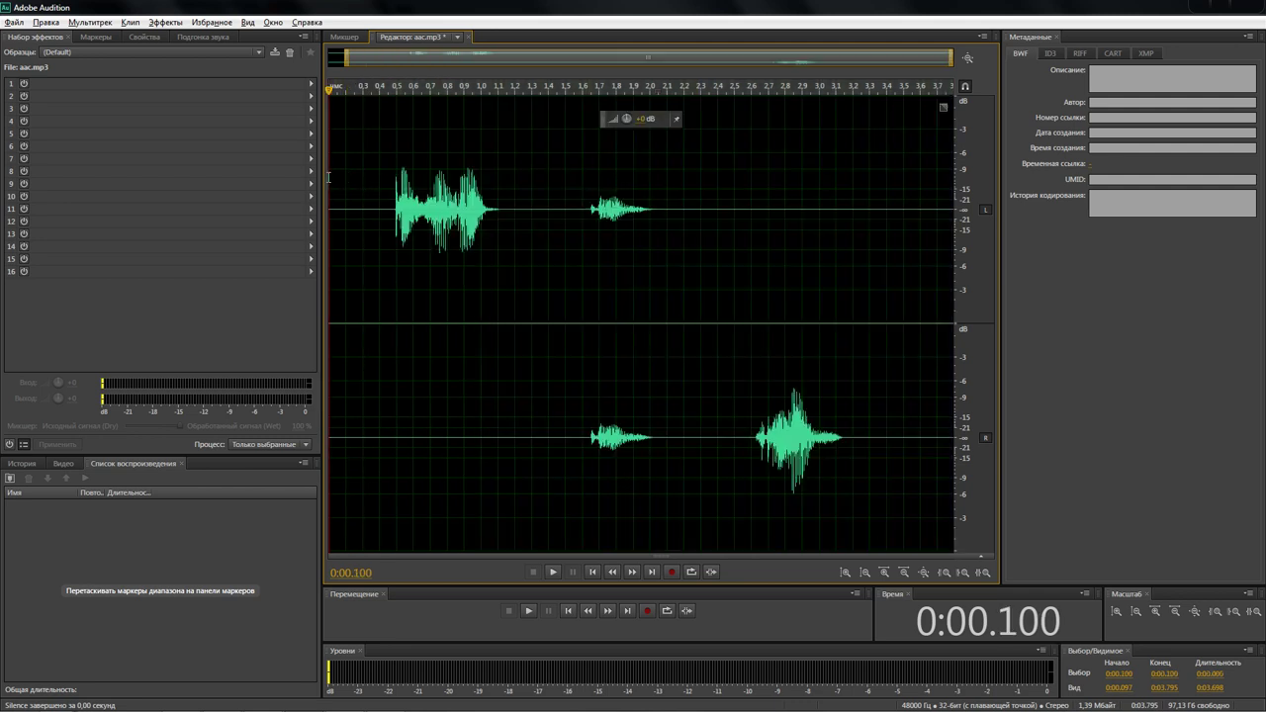
{"action": "left_click", "coordinate": [556, 573]}
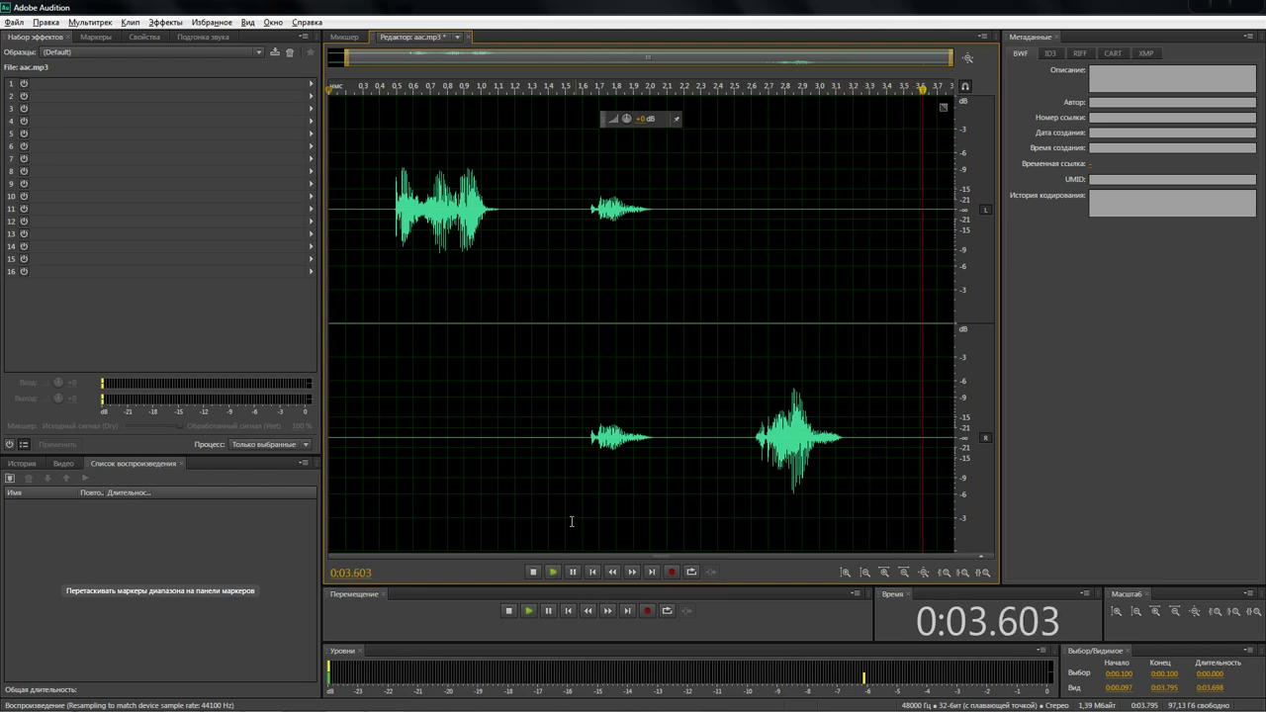
{"action": "mouse_move", "coordinate": [852, 439]}
{"action": "left_mouse_down"}
{"action": "mouse_move", "coordinate": [836, 439]}
{"action": "mouse_move", "coordinate": [851, 435]}
{"action": "left_mouse_up"}
{"action": "left_click", "coordinate": [836, 432]}
{"action": "left_click_drag", "start_coordinate": [931, 432], "coordinate": [838, 424]}
{"action": "left_click", "coordinate": [903, 426]}
{"action": "right_click", "coordinate": [839, 424]}
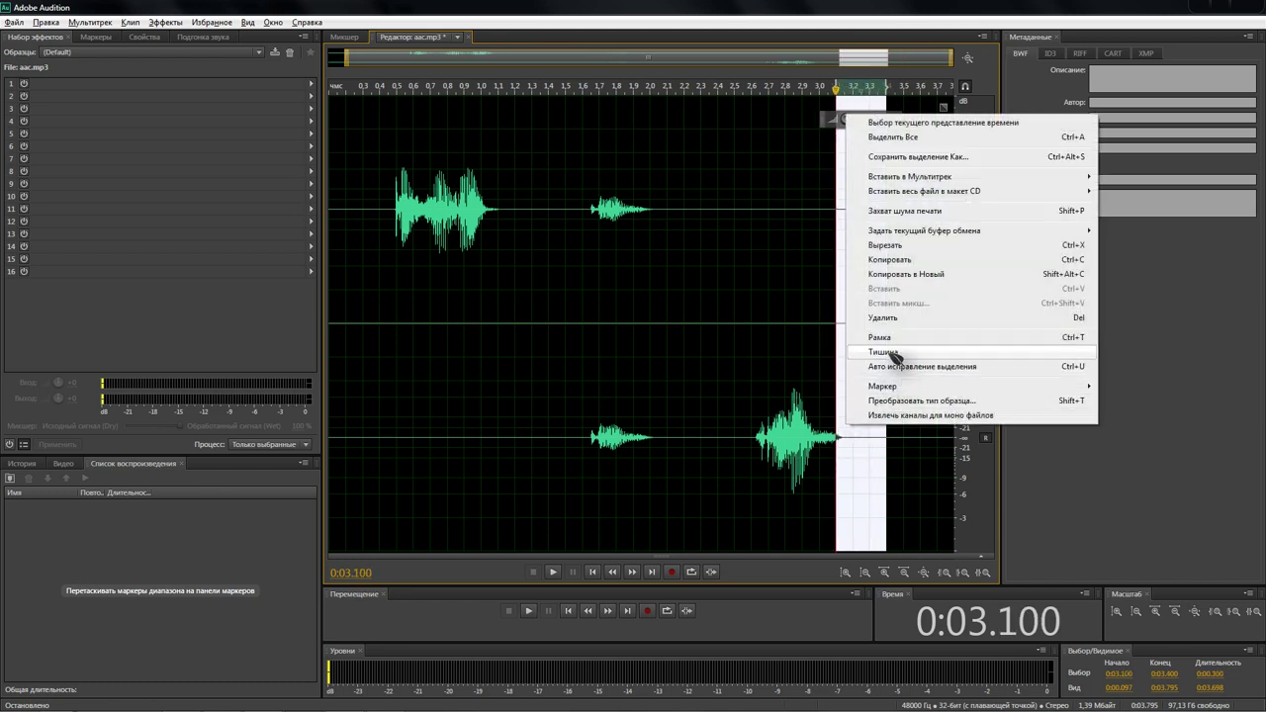
{"action": "left_click", "coordinate": [777, 299]}
Play the cleaned file from 0.136 s to its end
{"action": "left_click", "coordinate": [336, 188]}
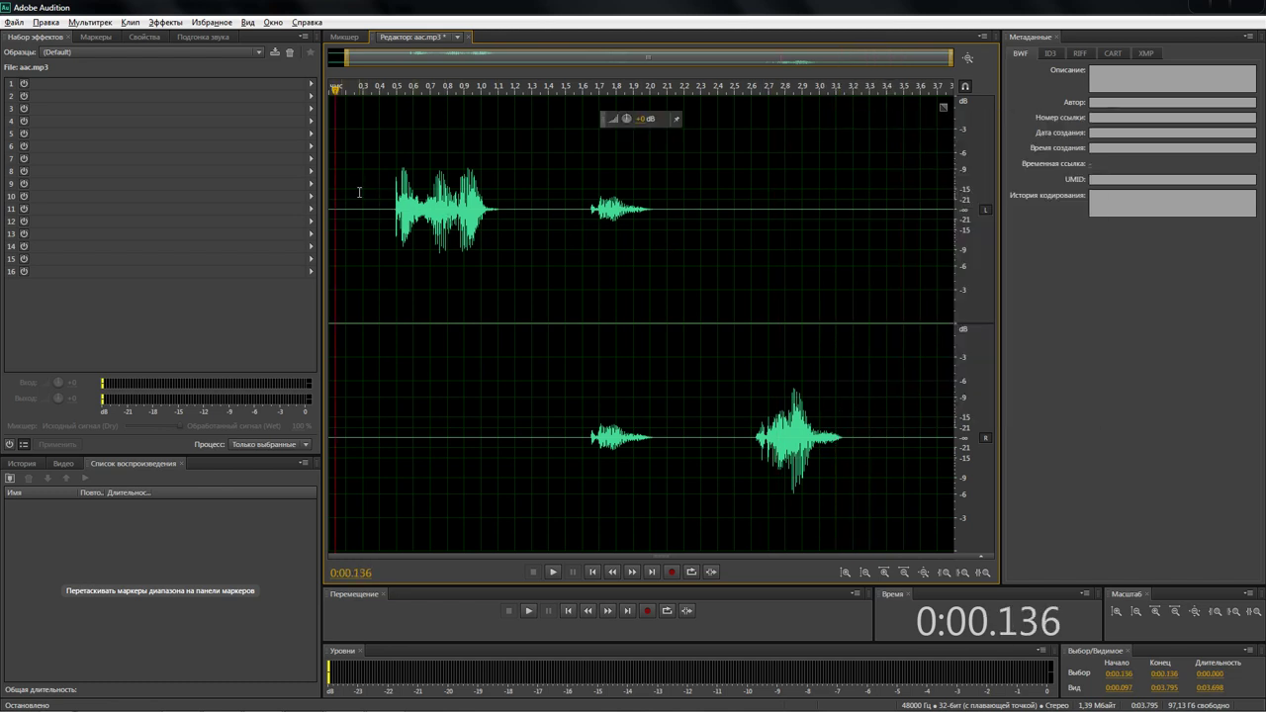
{"action": "left_click", "coordinate": [554, 572]}
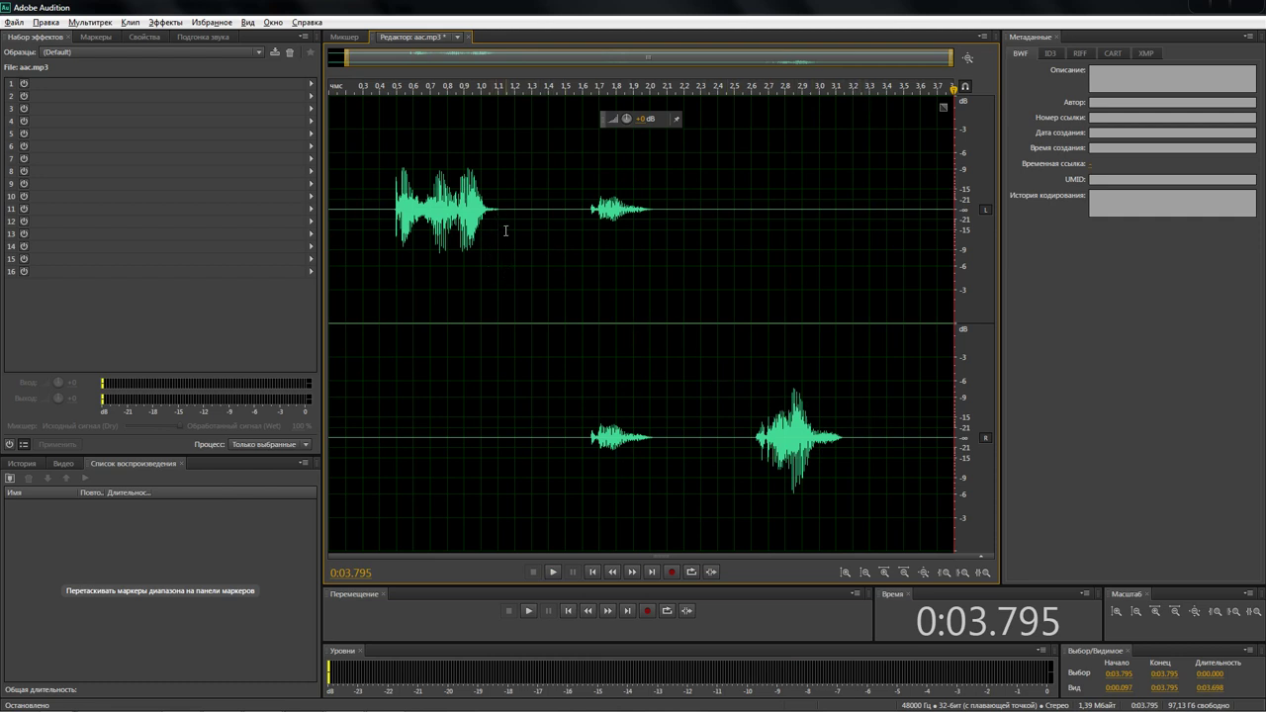
{"action": "left_click_drag", "start_coordinate": [532, 209], "coordinate": [498, 196]}
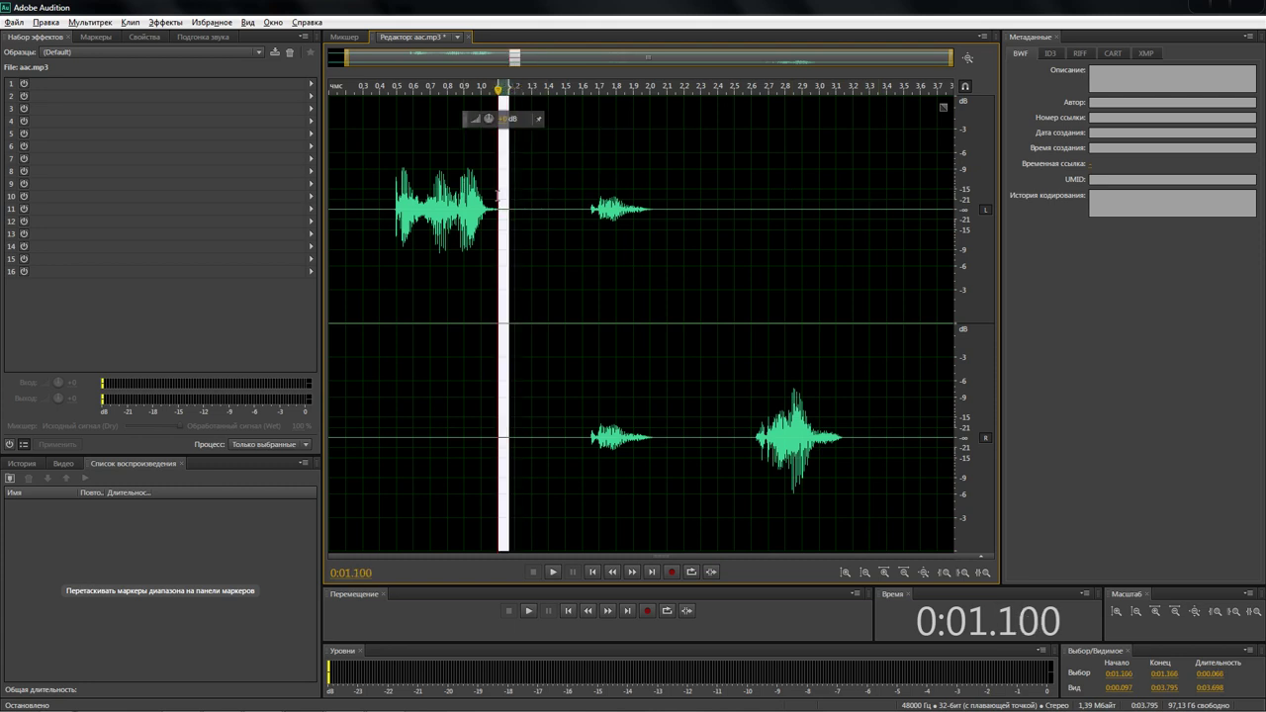
{"action": "left_click_drag", "start_coordinate": [684, 203], "coordinate": [643, 204]}
{"action": "left_click", "coordinate": [701, 204]}
{"action": "left_click", "coordinate": [659, 208]}
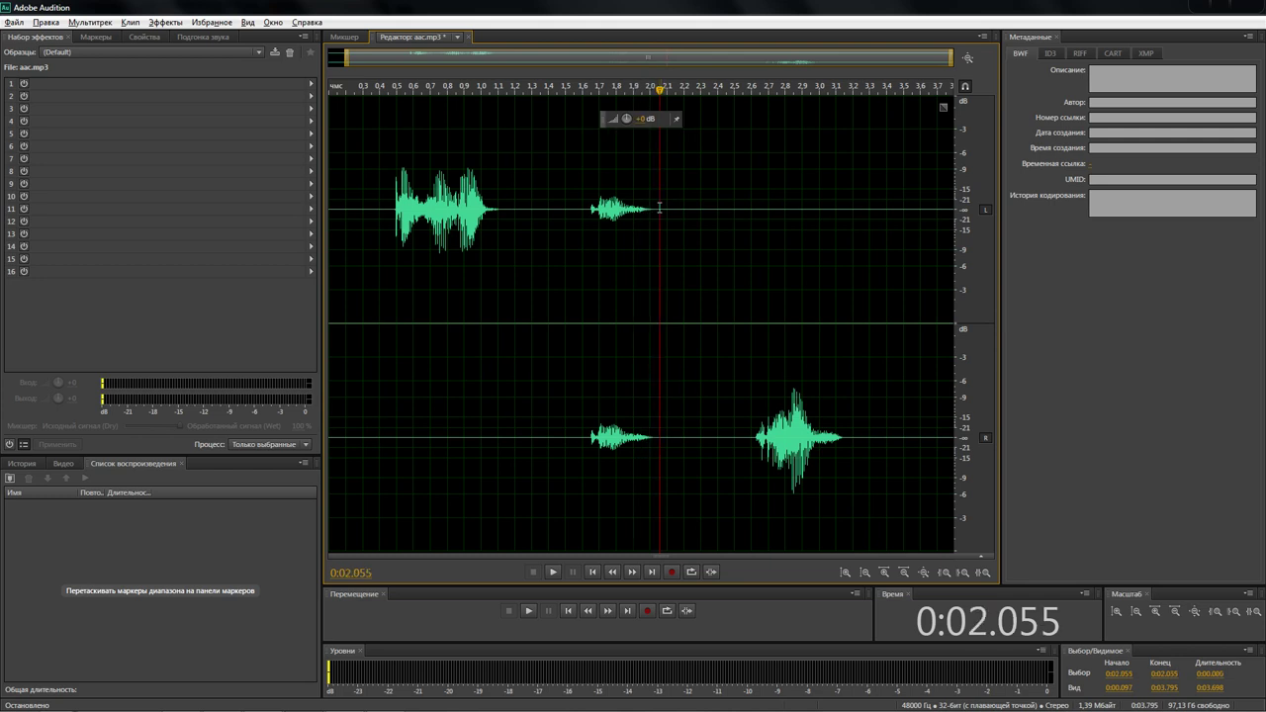
{"action": "left_click_drag", "start_coordinate": [390, 208], "coordinate": [331, 194]}
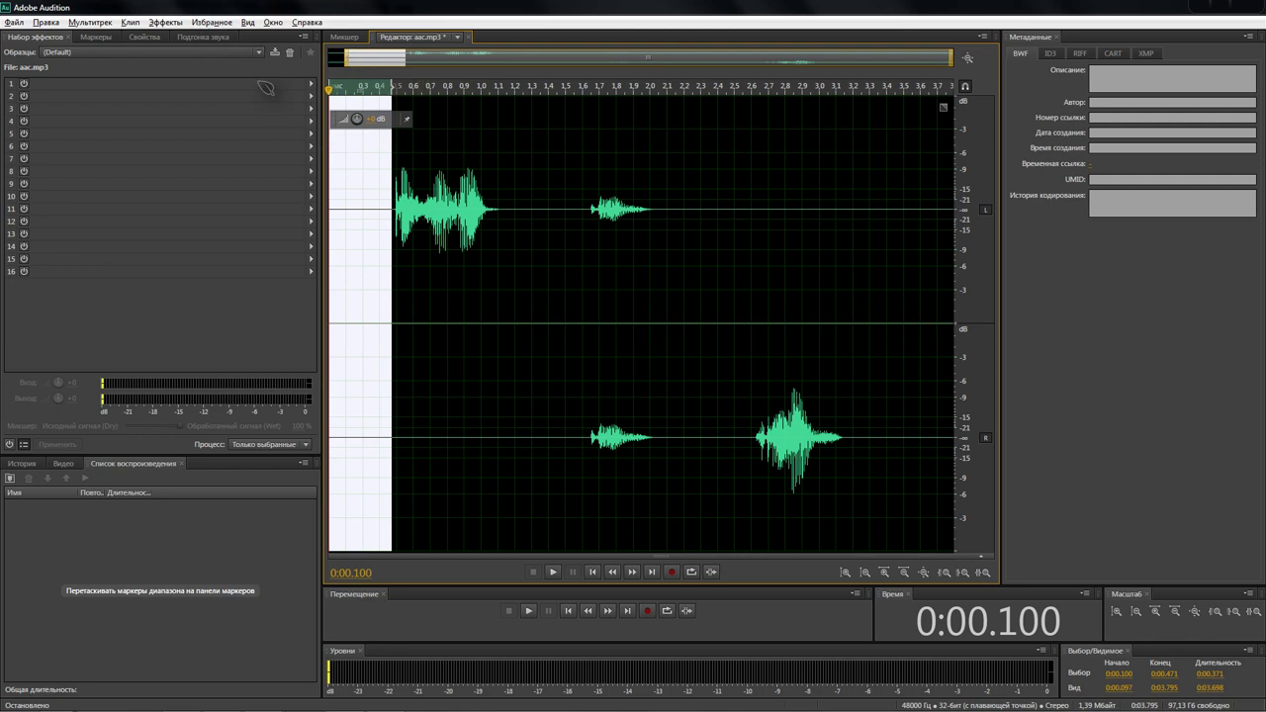
{"action": "left_click", "coordinate": [167, 21]}
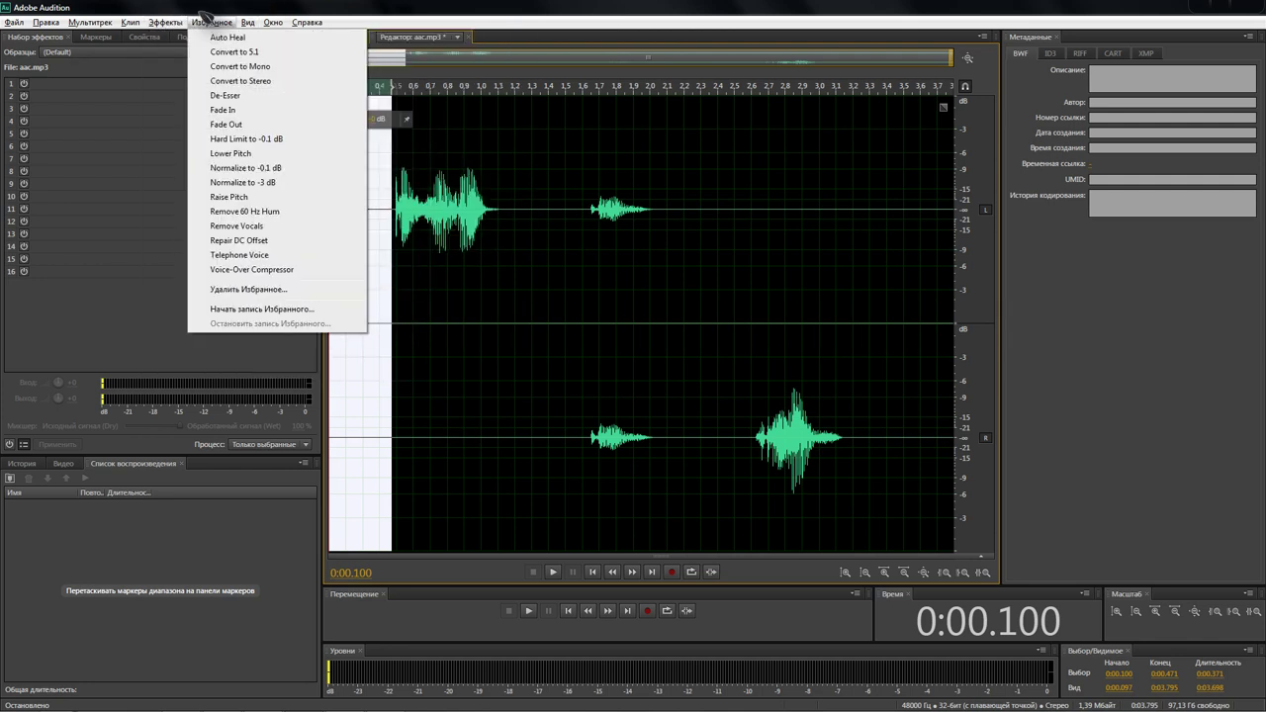
{"action": "mouse_move", "coordinate": [405, 258]}
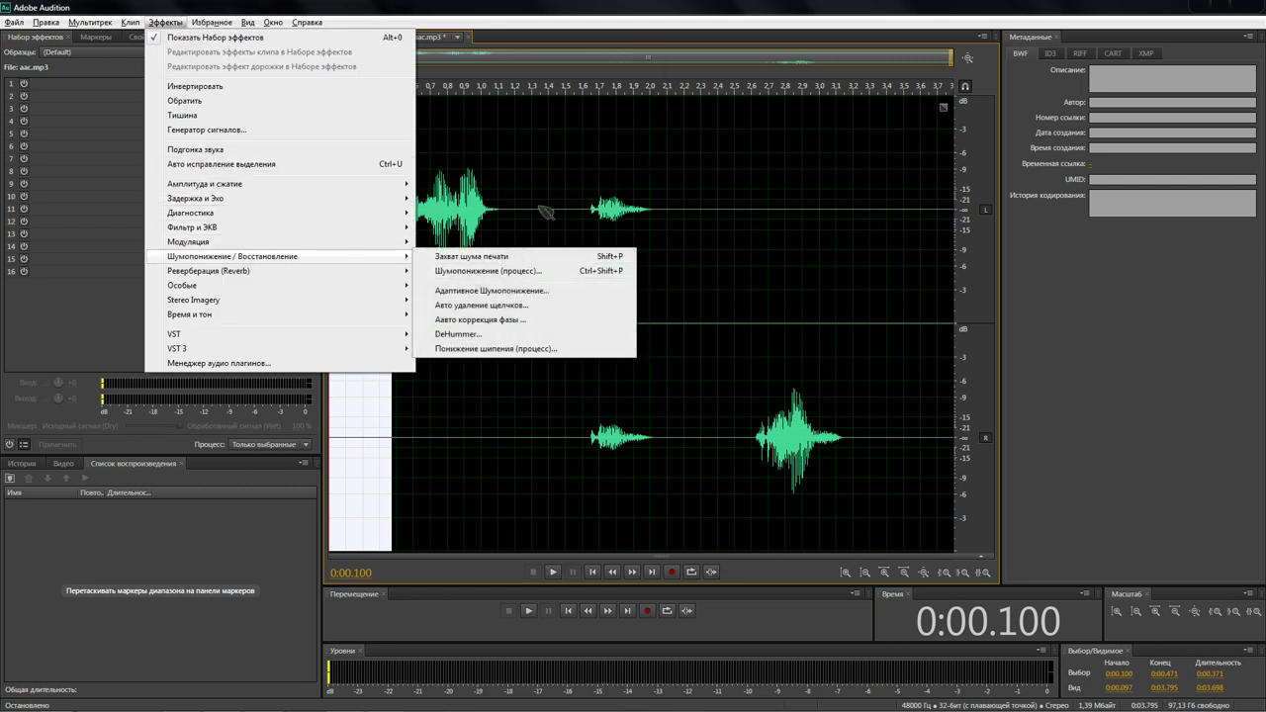
{"action": "left_click", "coordinate": [556, 176]}
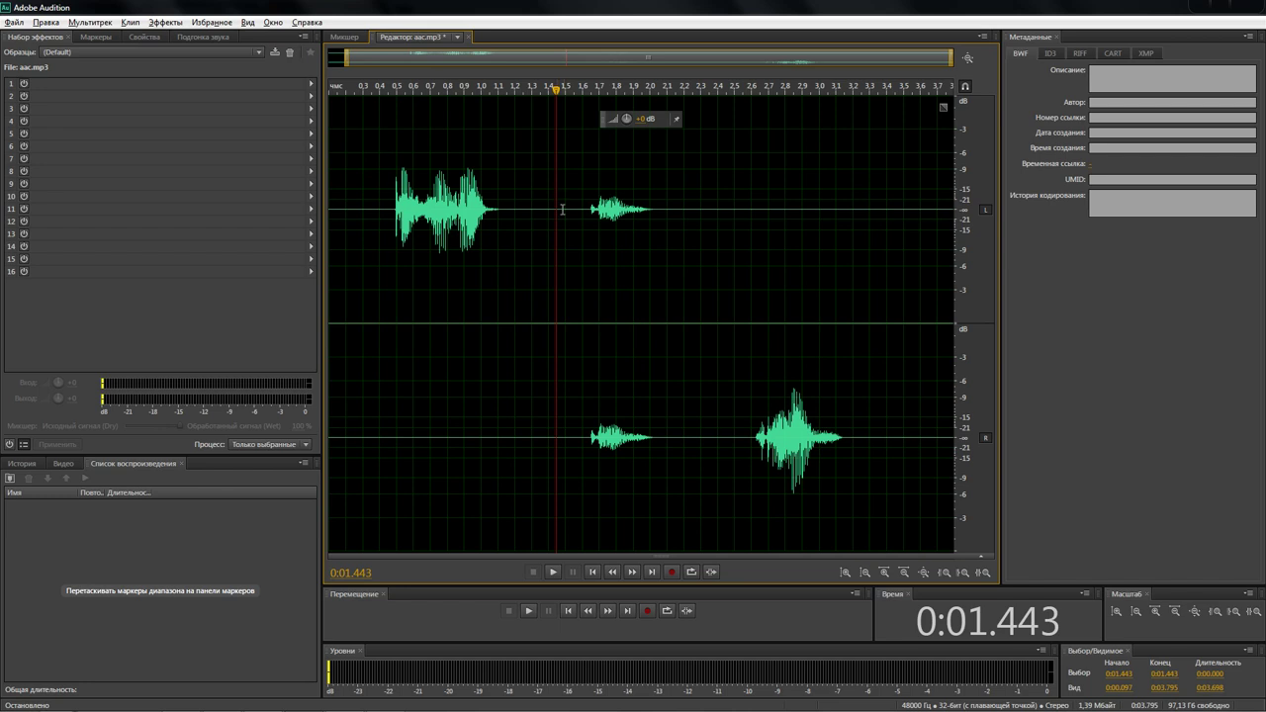